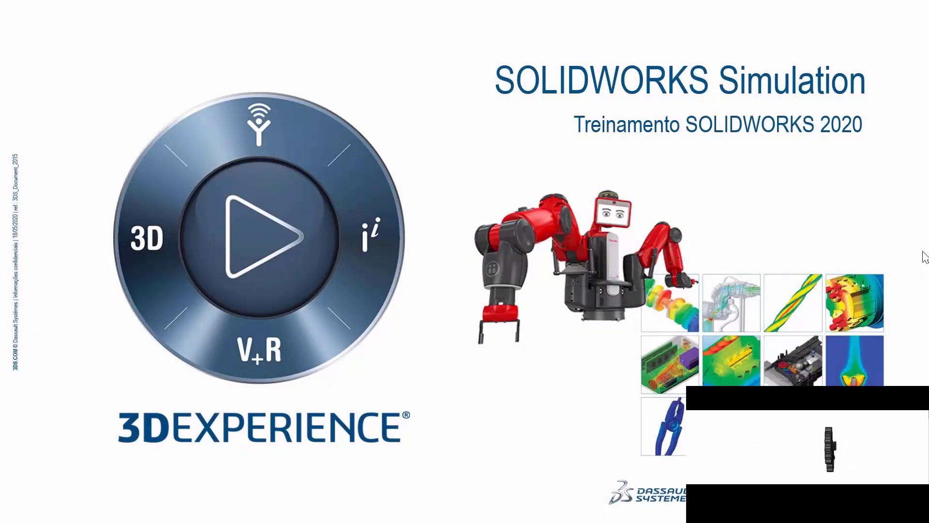
- Advance to slide 2, Conceitos Básicos, and reveal its three SOLIDWORKS Simulation sub-bullets
key(Right)
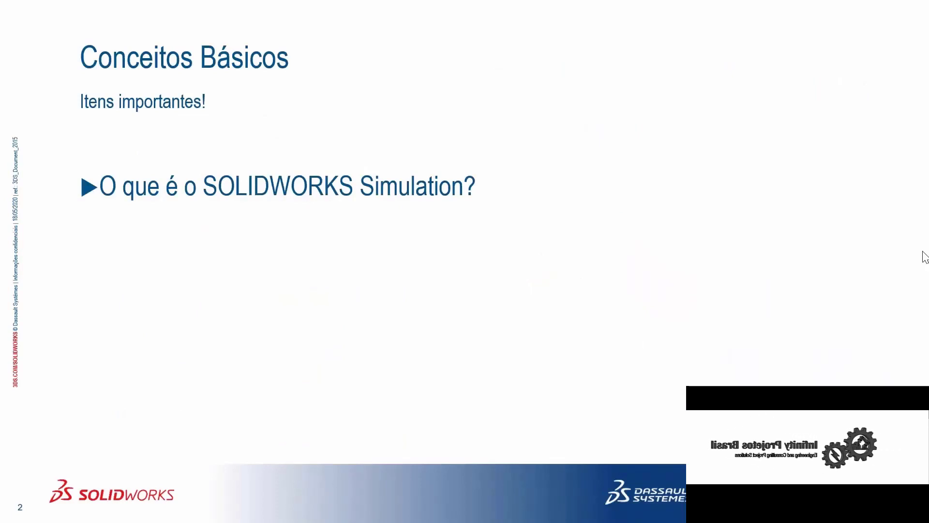
key(Right)
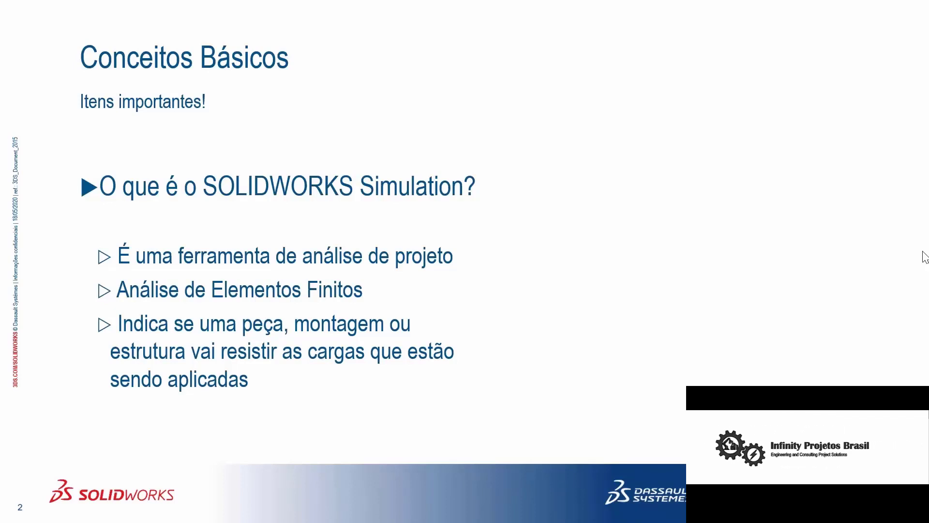
- Bring in the Projetar, Simular, Melhorar, Fabricar cycle diagram beside the bullets
key(Right)
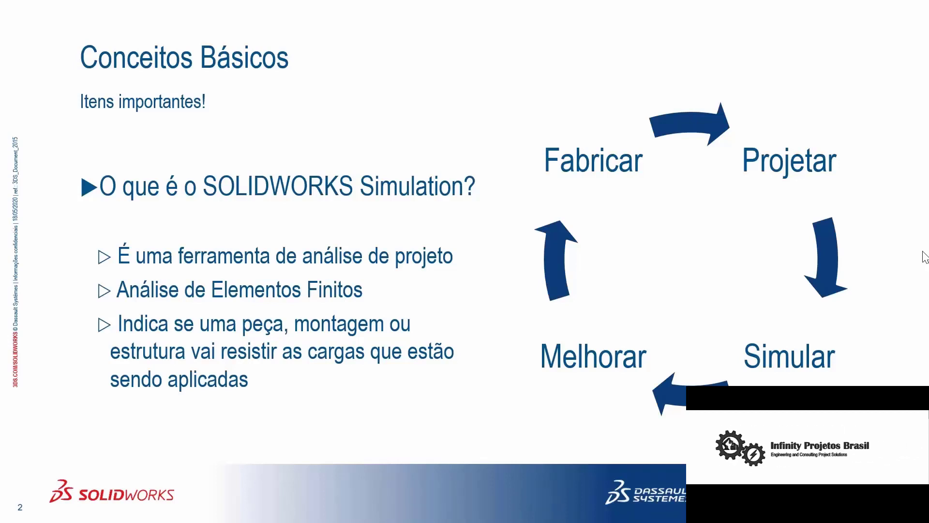
- Advance to slide 3, the Evolução... timeline from 1982 to 2009
key(Right)
key(Right)
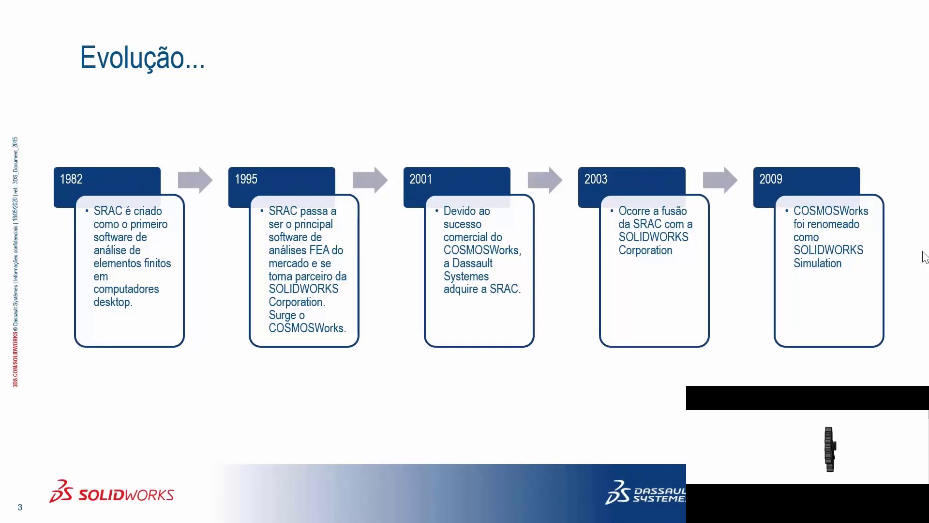
- Advance past the Sobre as versões... slide to slide 5, Análise Estática Linear
key(Right)
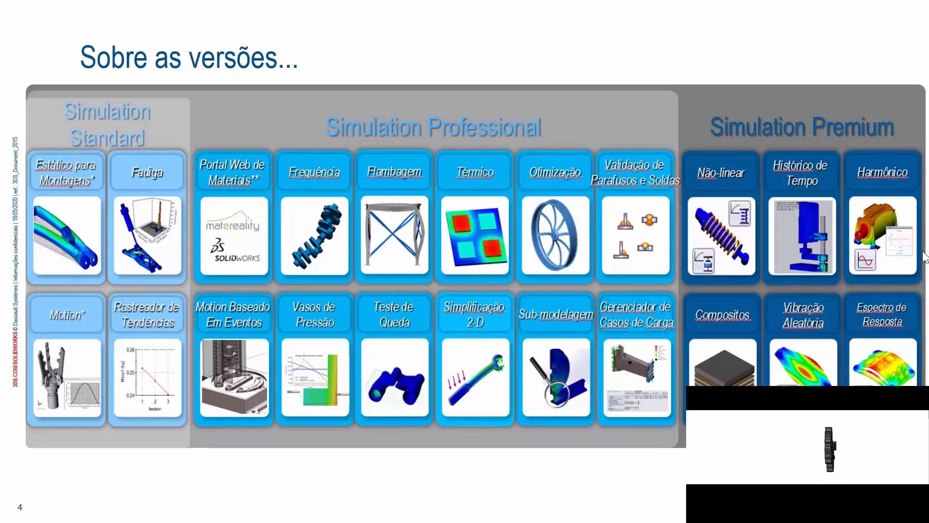
key(Right)
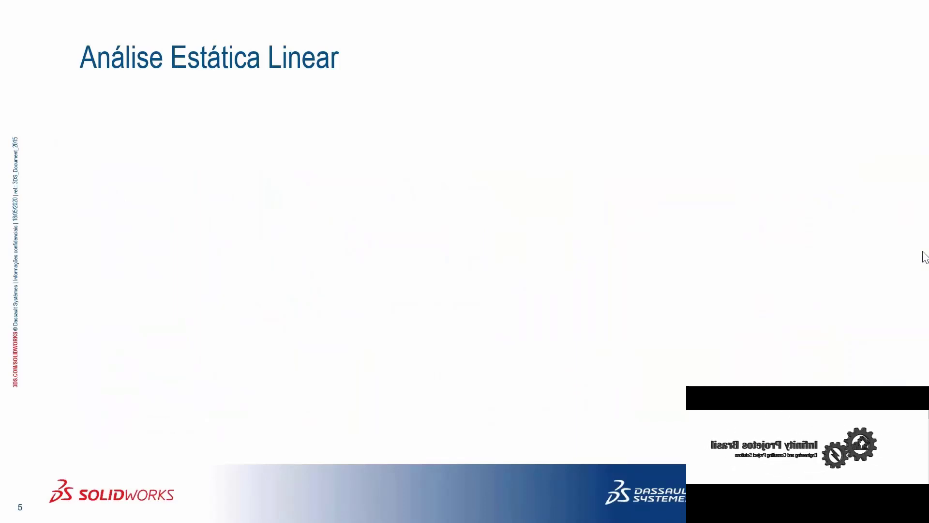
- Reveal the force-displacement, linear elastic material and static loads points, then advance to slide 6
key(Right)
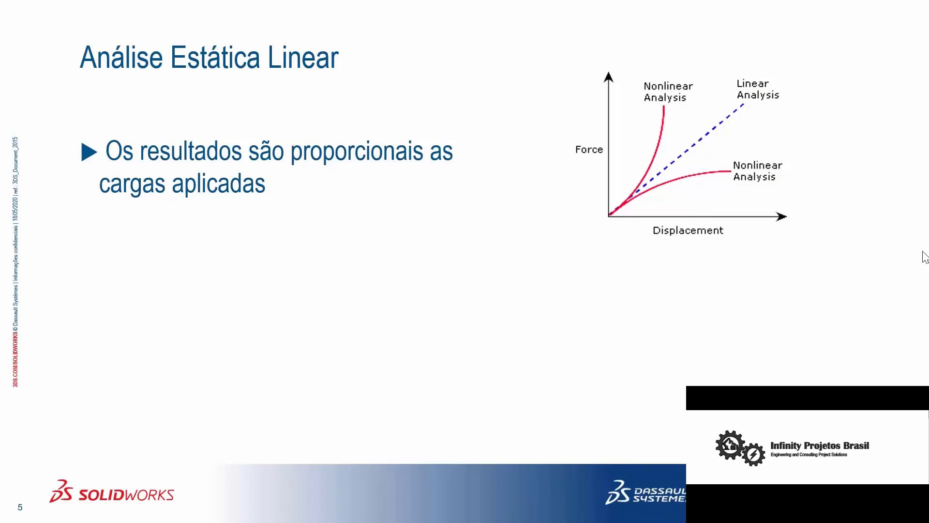
key(Right)
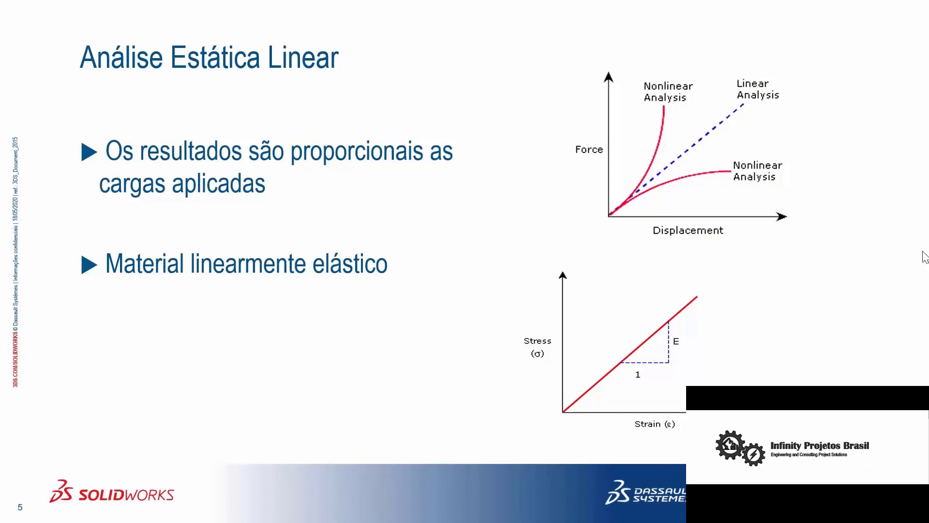
key(Right)
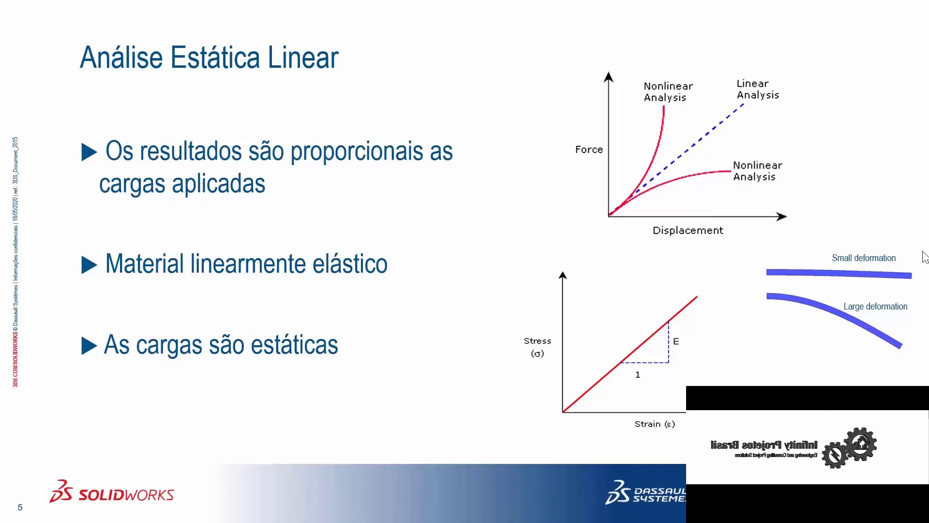
key(Right)
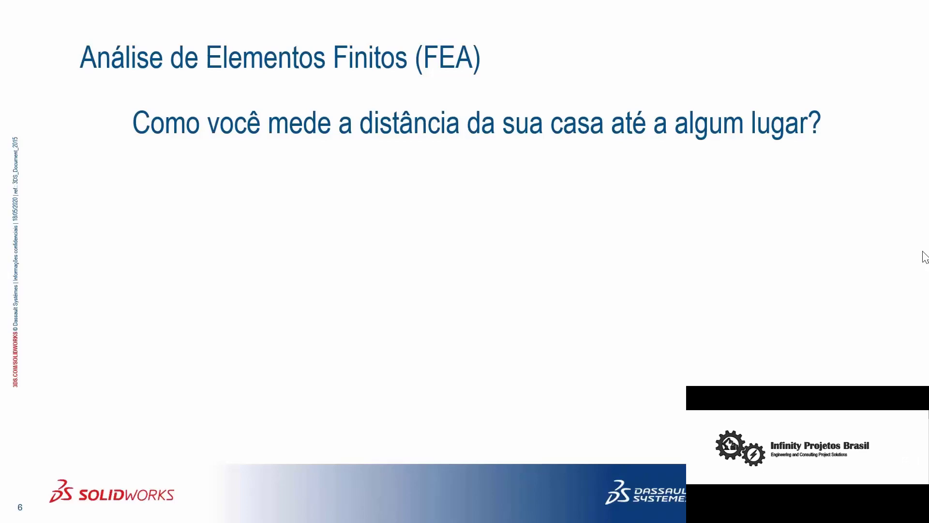
- Bring in the cartoon city map with its arrow, then the street map with routes
key(Right)
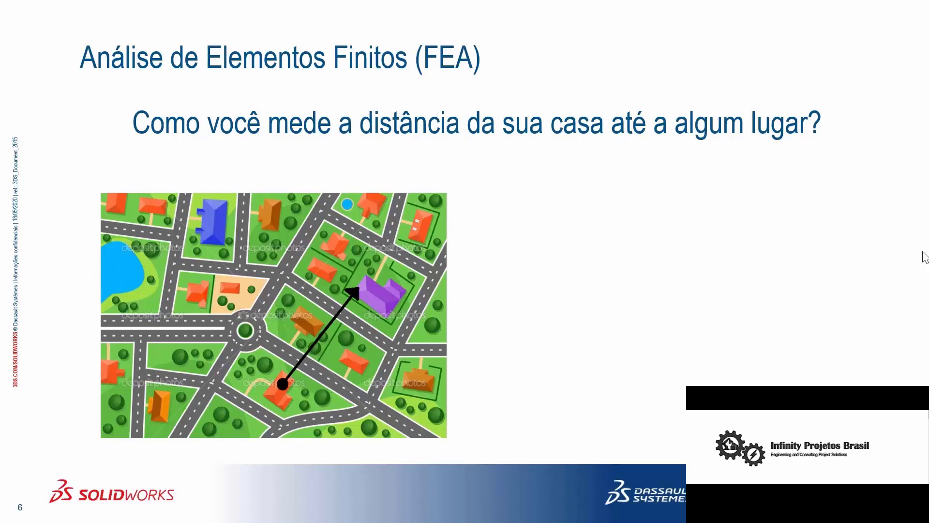
key(Right)
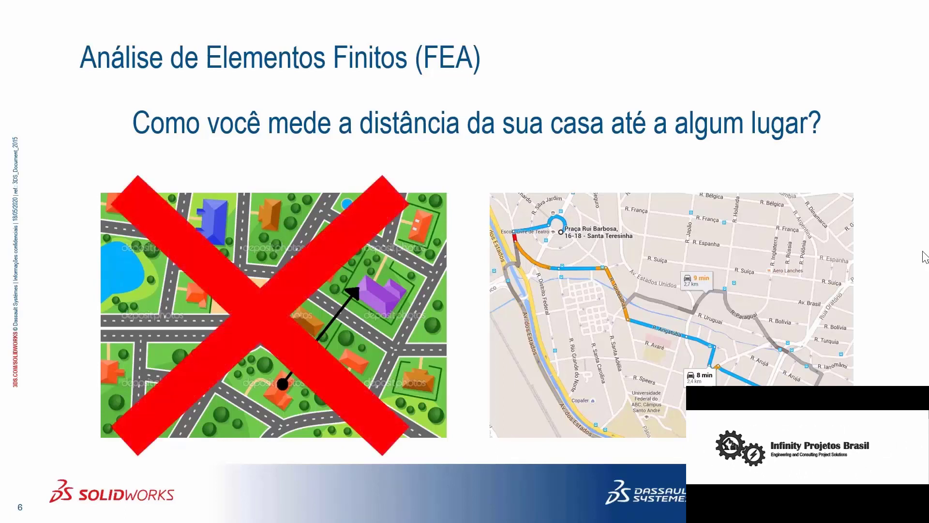
- Advance to slide 7, LIÇÃO 1 – O processo de análise, showing the loaded plate
key(Right)
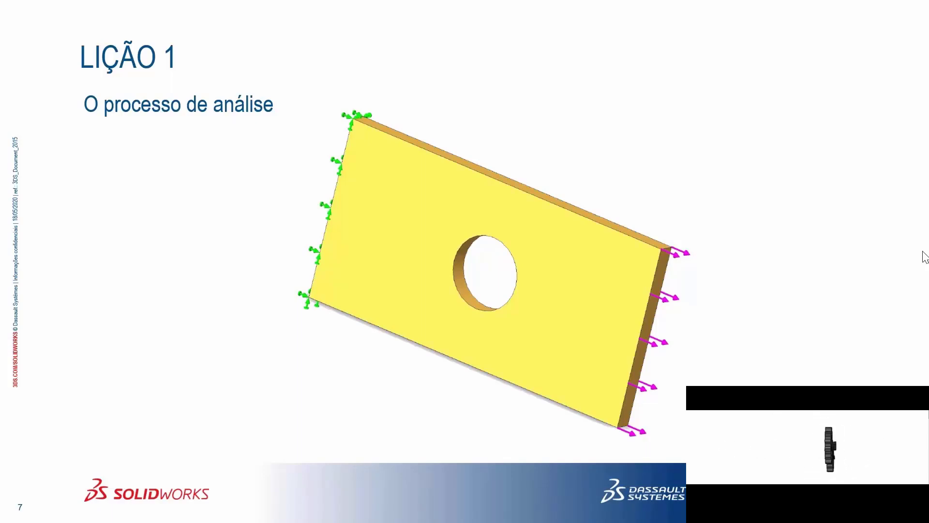
- Browse to EAD_ SOLIDWORKS Simulation > Lição_01 > Casos de Estudo and select Placa Retangular com furo
key(Right)
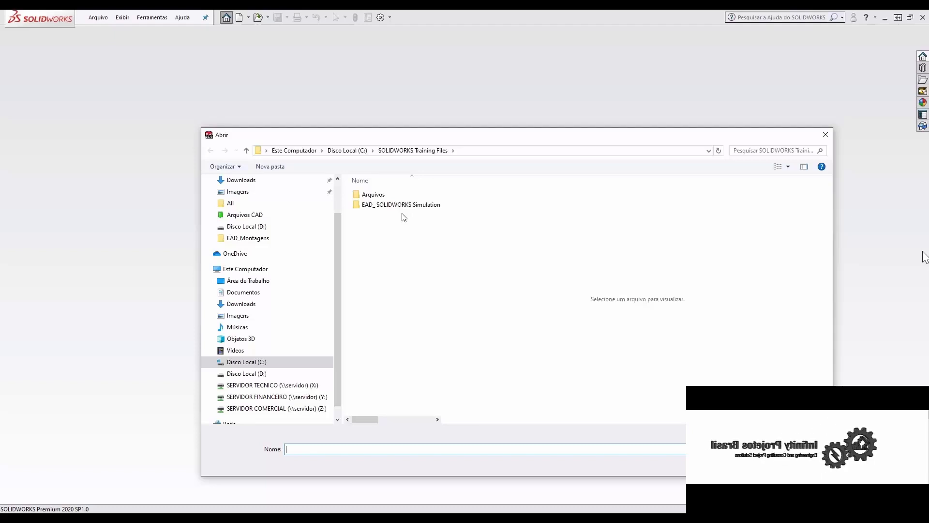
double_click(402, 204)
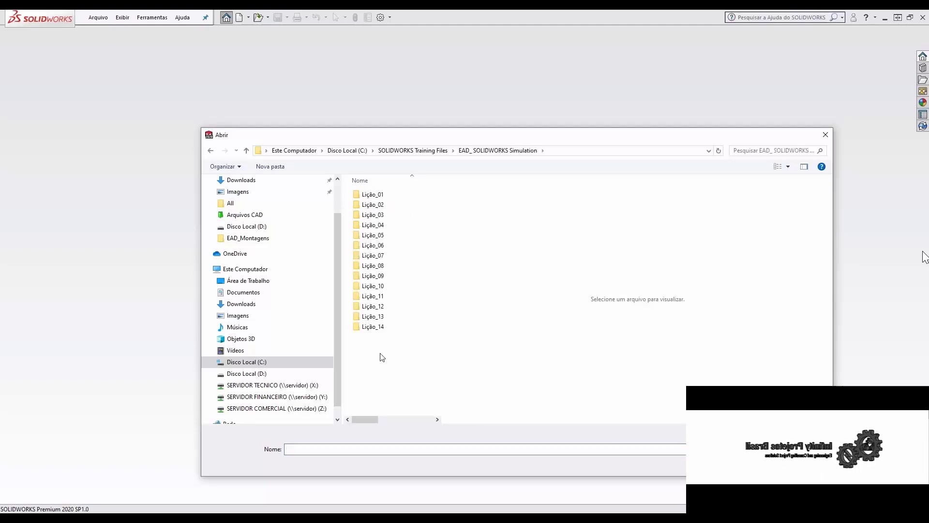
double_click(400, 194)
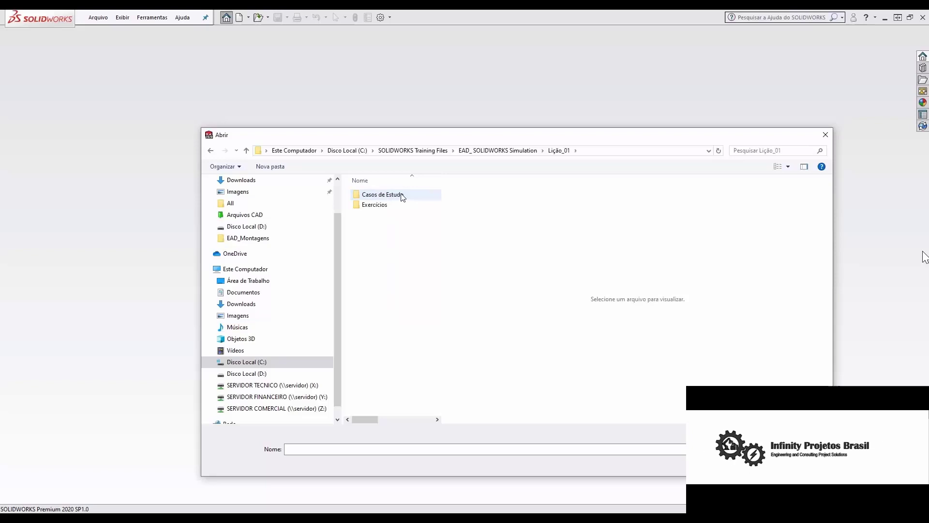
double_click(401, 195)
click(403, 195)
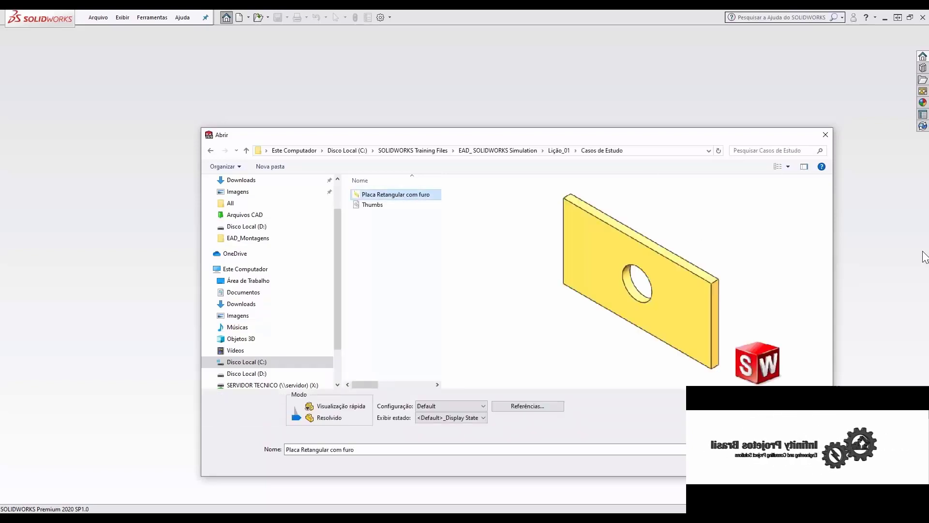
- Open Placa Retangular com furo and enable the SOLIDWORKS Simulation add-in under Suplementos
key(Return)
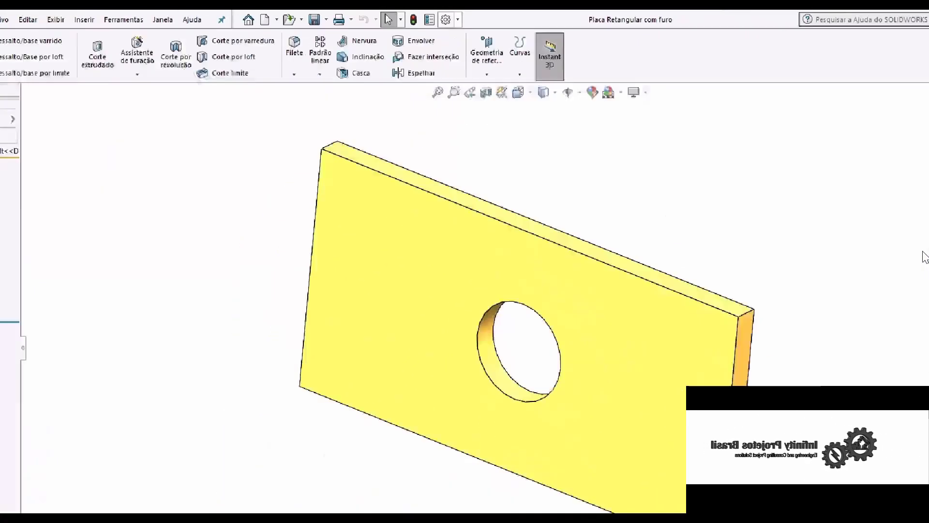
click(458, 18)
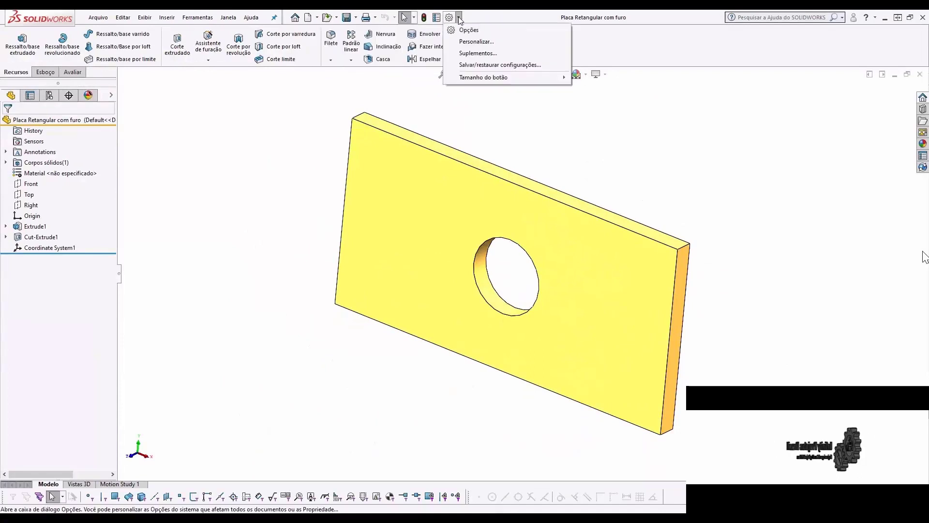
click(469, 54)
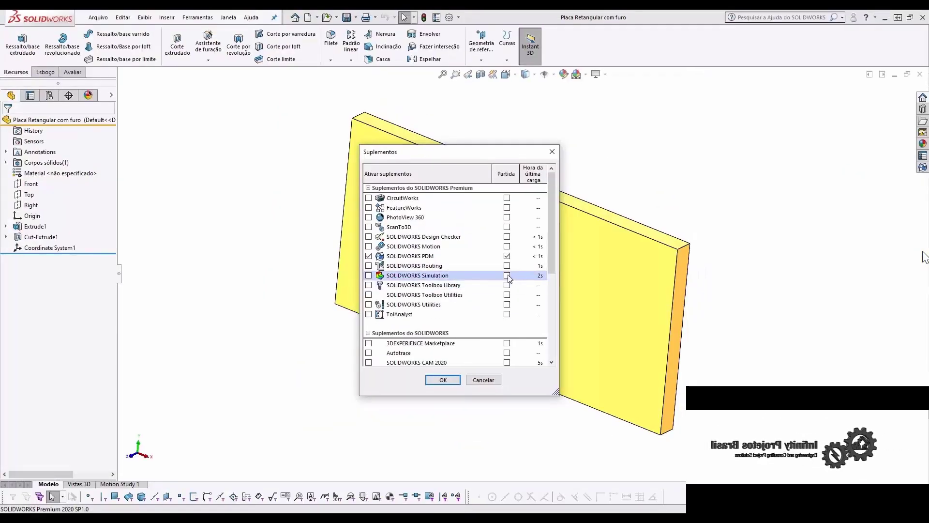
click(443, 380)
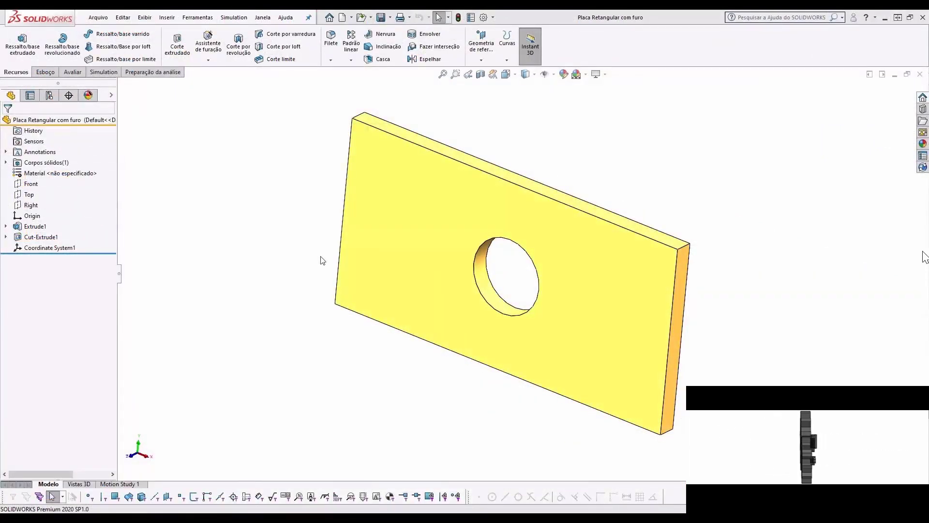
- In Simulation Opções predeterminadas, keep mm for length and set stress to N/mm^2 (MPa)
click(232, 19)
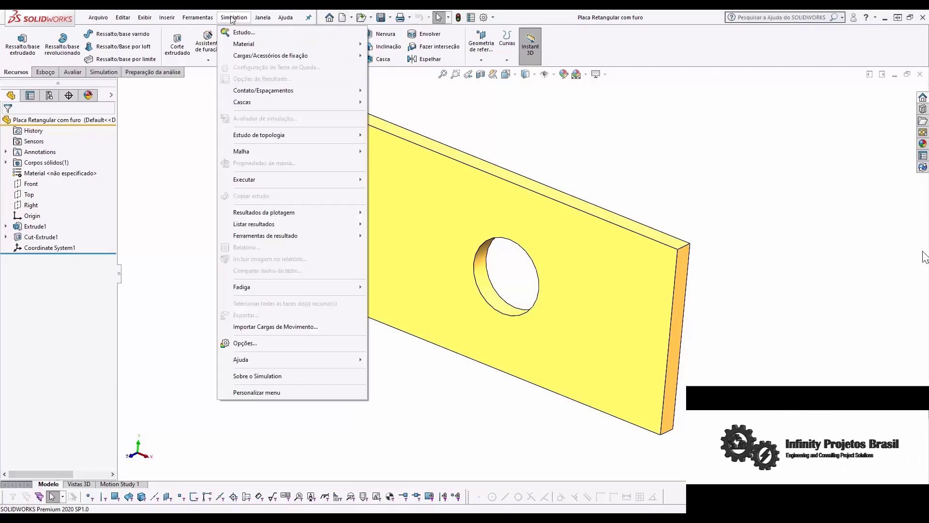
click(243, 344)
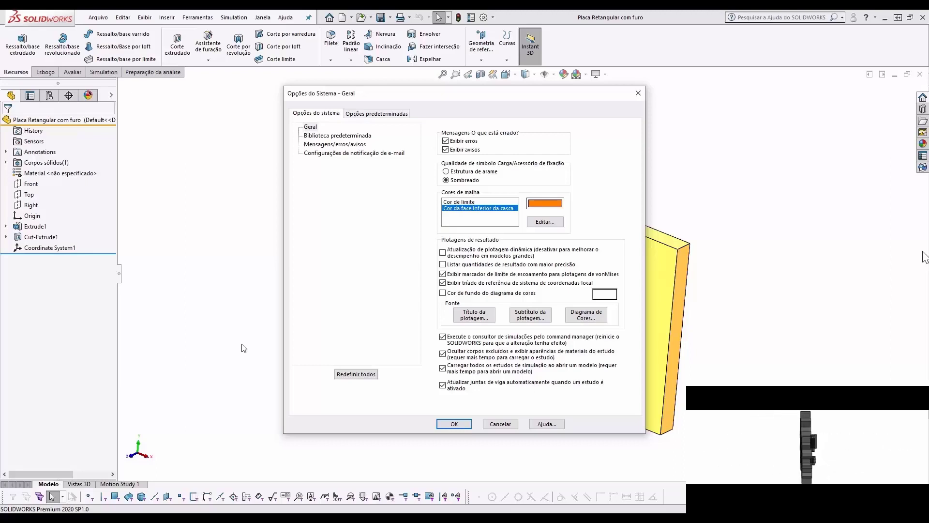
click(386, 113)
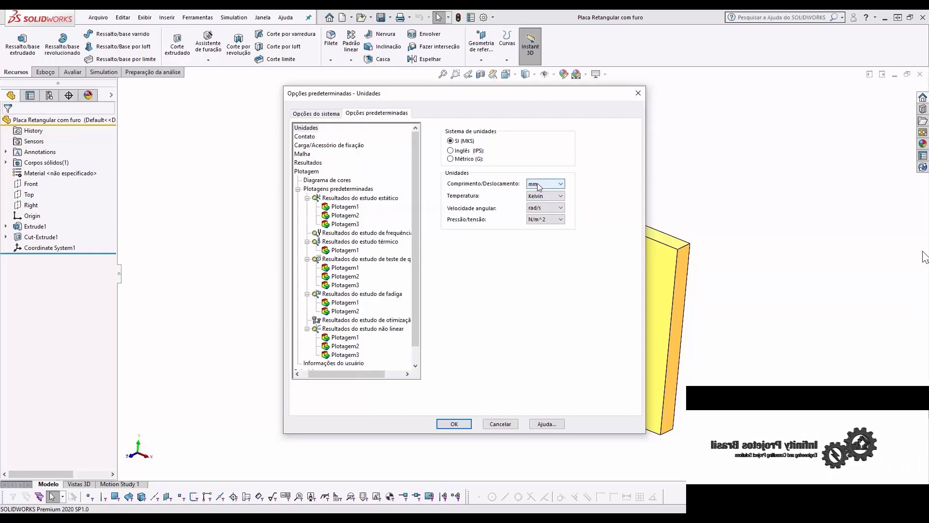
click(539, 187)
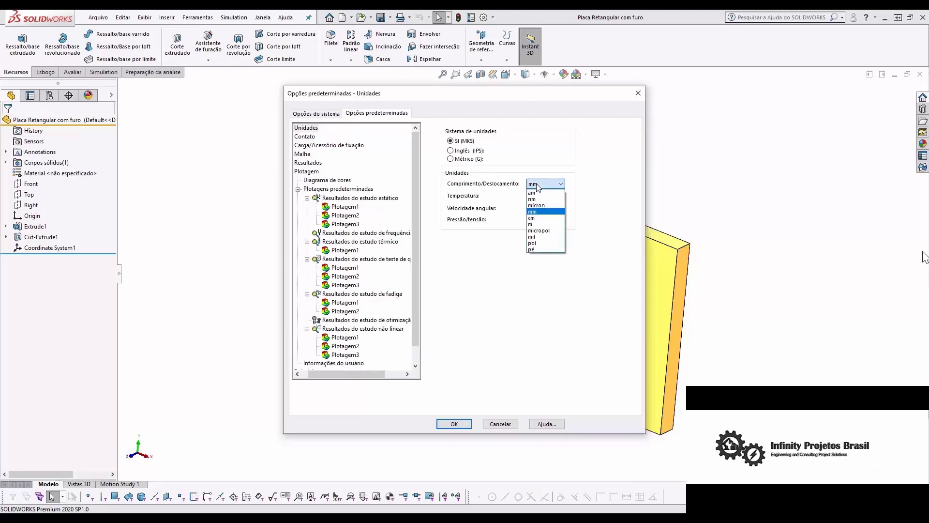
click(539, 187)
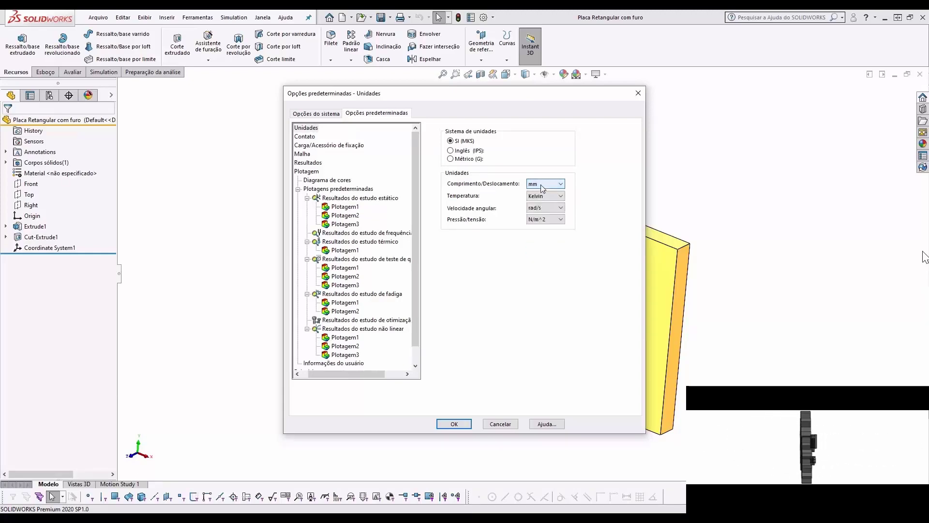
click(540, 223)
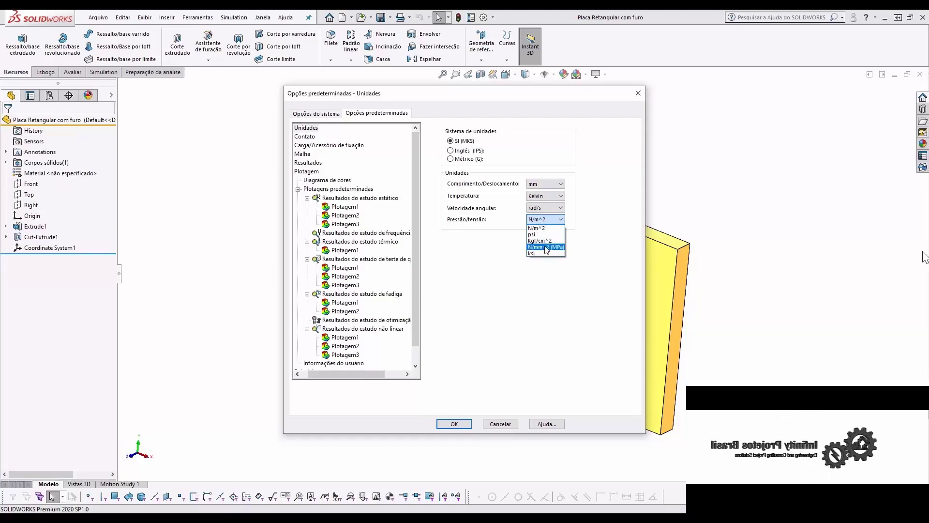
click(547, 248)
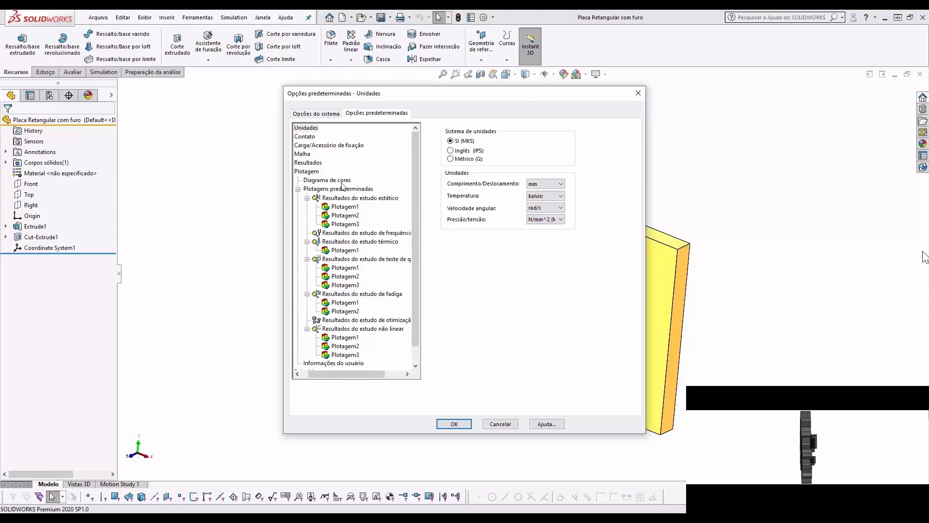
- Store results in a 'Resultados' subfolder and set the default solver to Automático
click(309, 163)
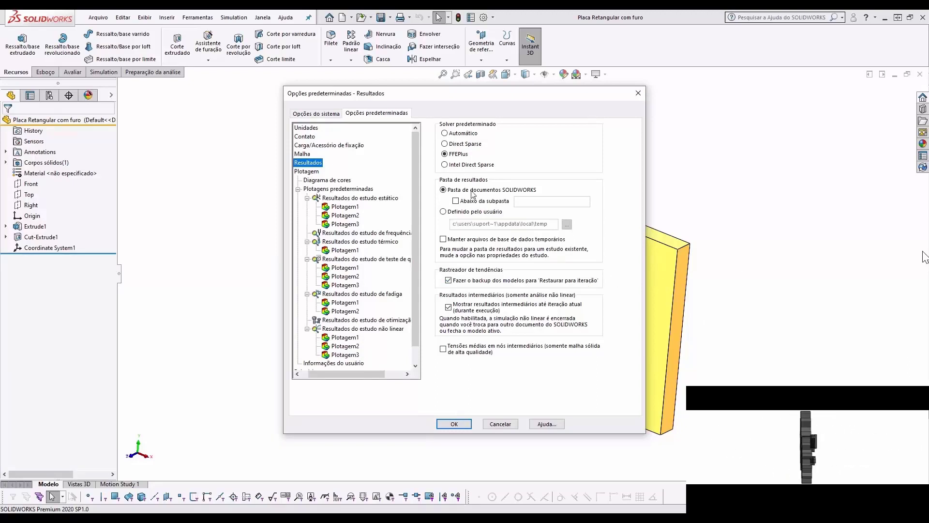
click(456, 200)
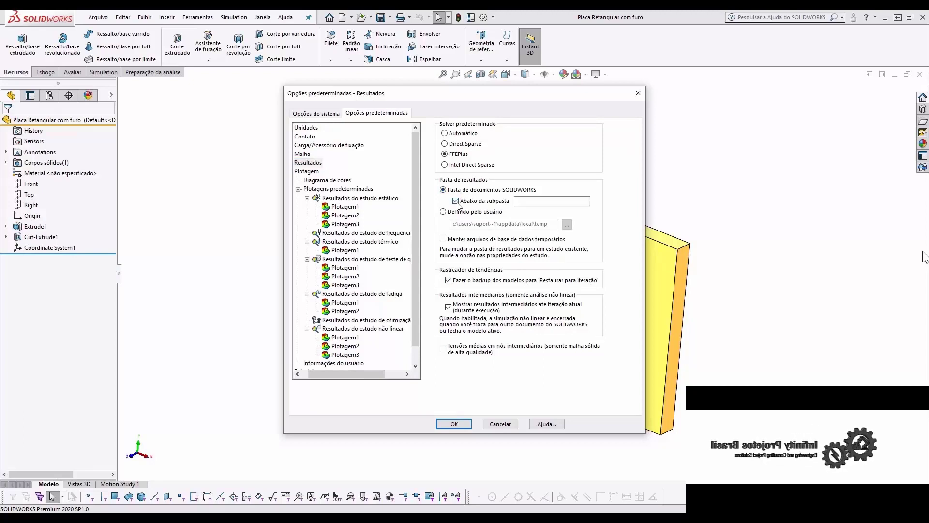
click(527, 202)
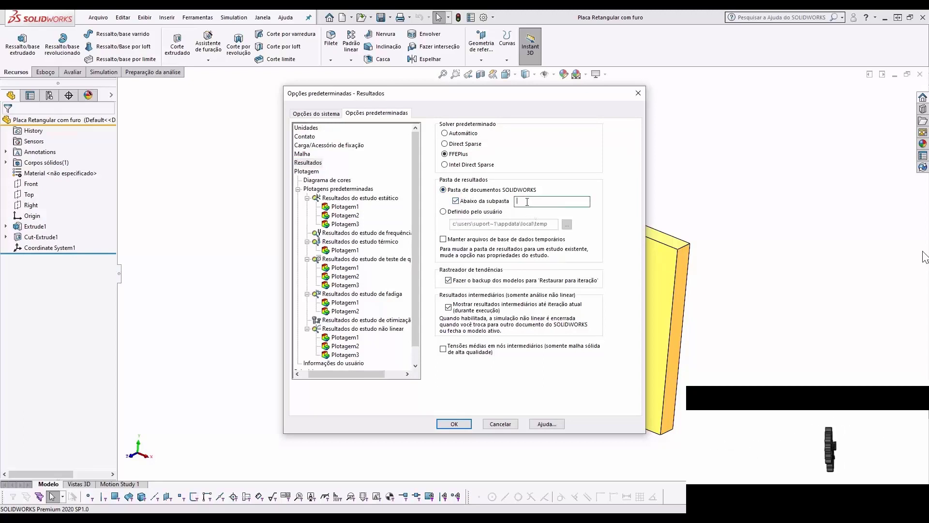
text(Resultad)
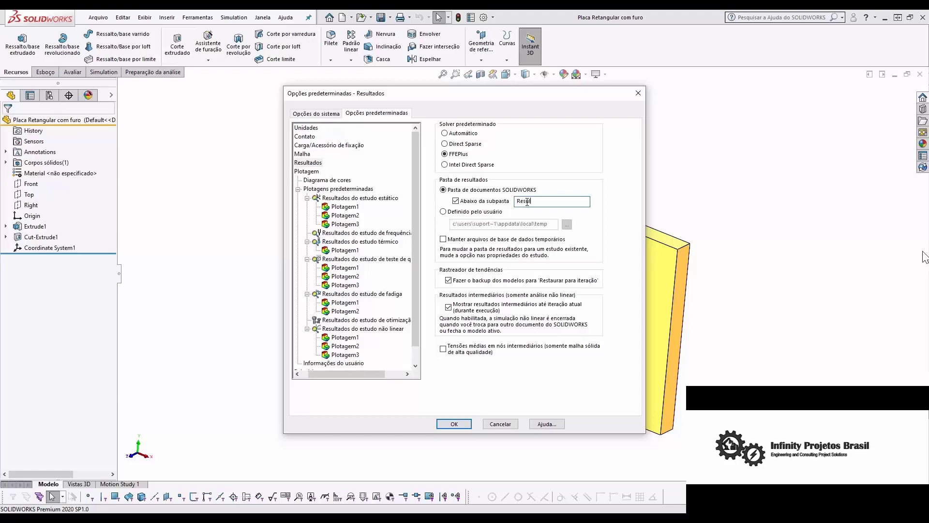
text(os)
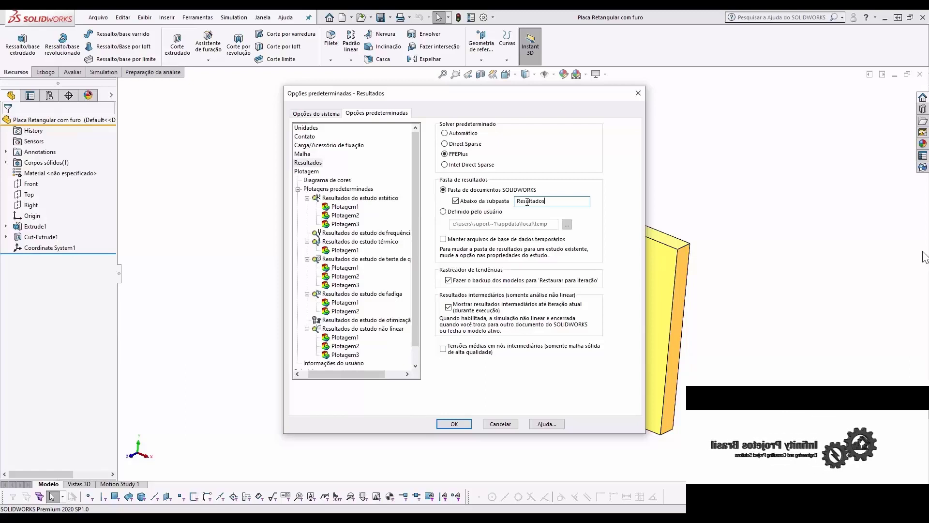
click(445, 133)
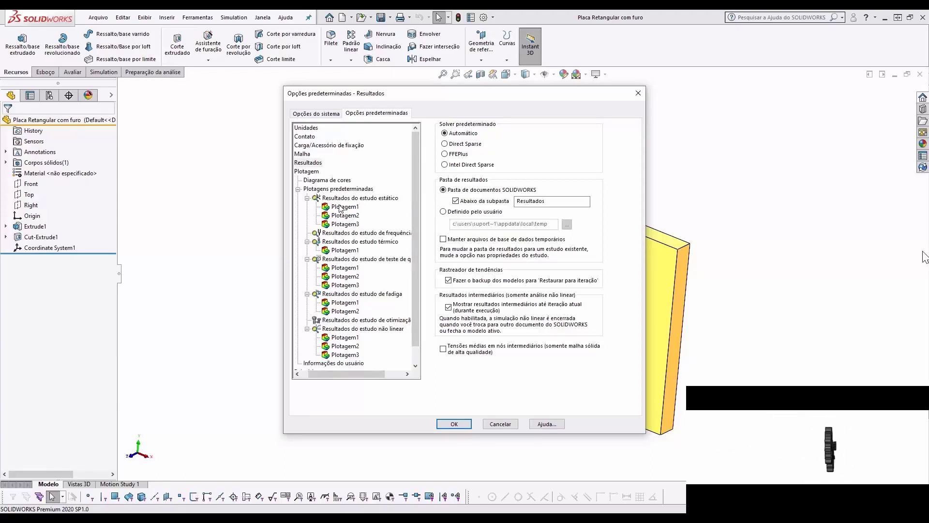
- Review the Plotagem1 default plot settings, keeping Tensão nodal as the result type
click(341, 209)
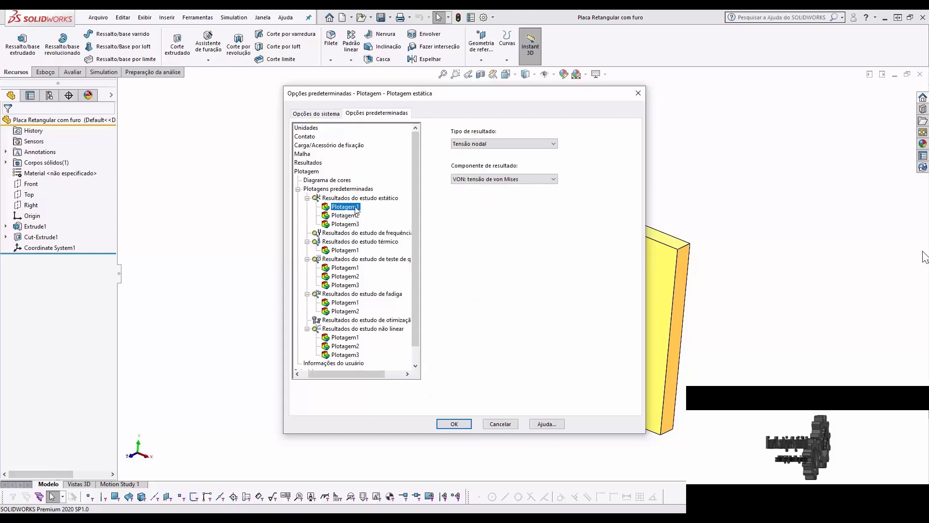
click(506, 143)
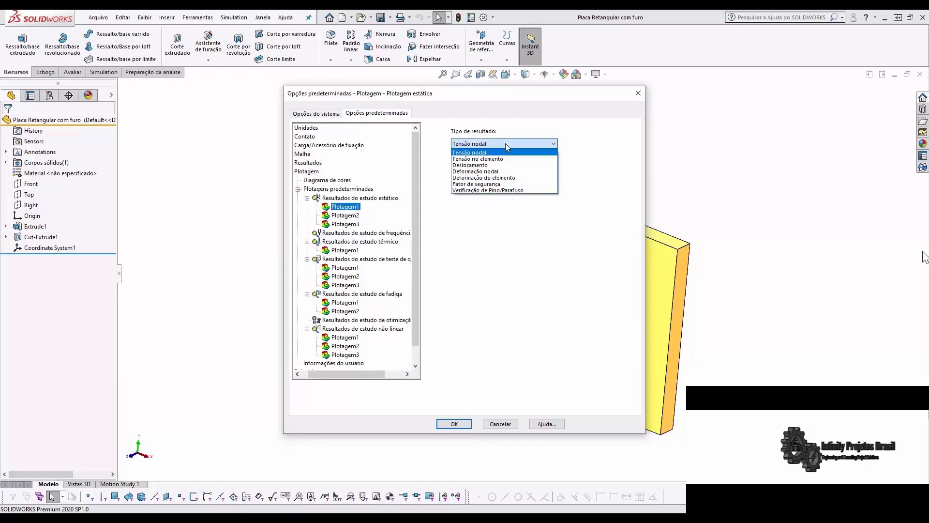
click(505, 143)
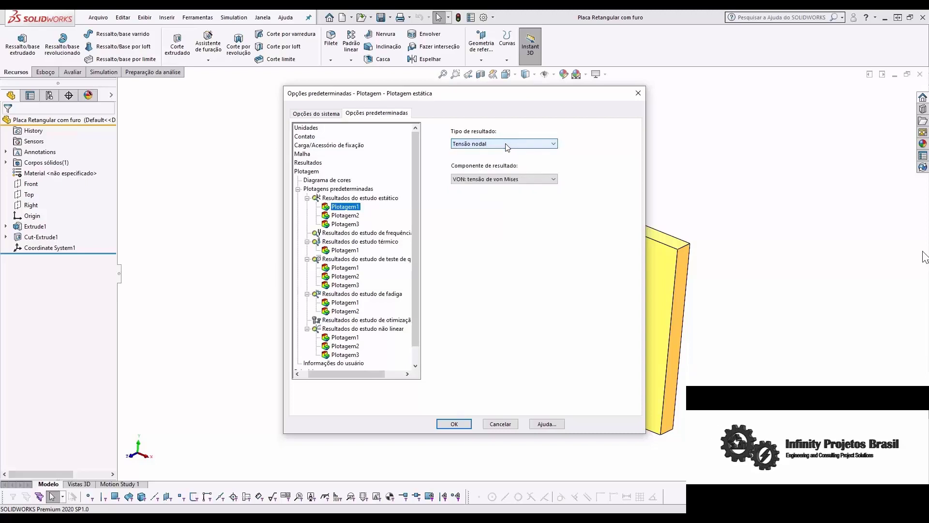
click(506, 143)
click(505, 143)
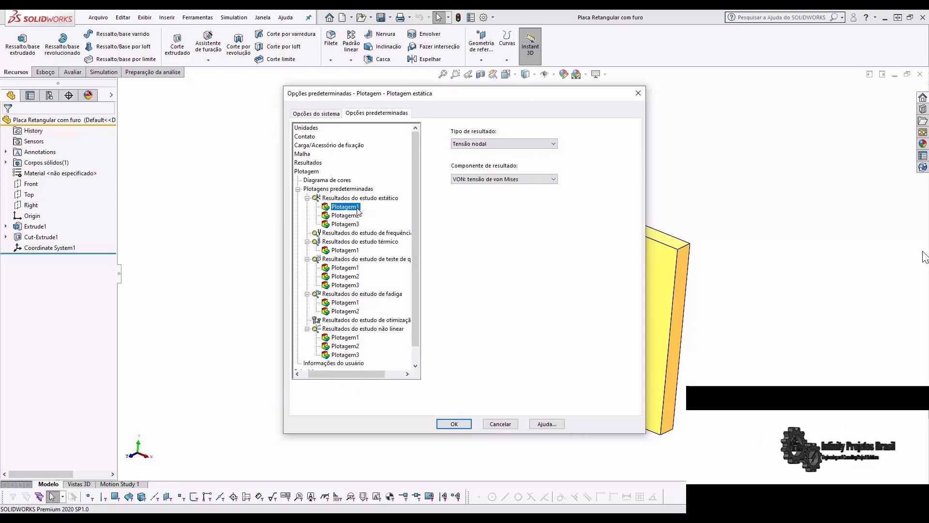
- Check the colour chart decimal places and apply the Simulation options
click(344, 181)
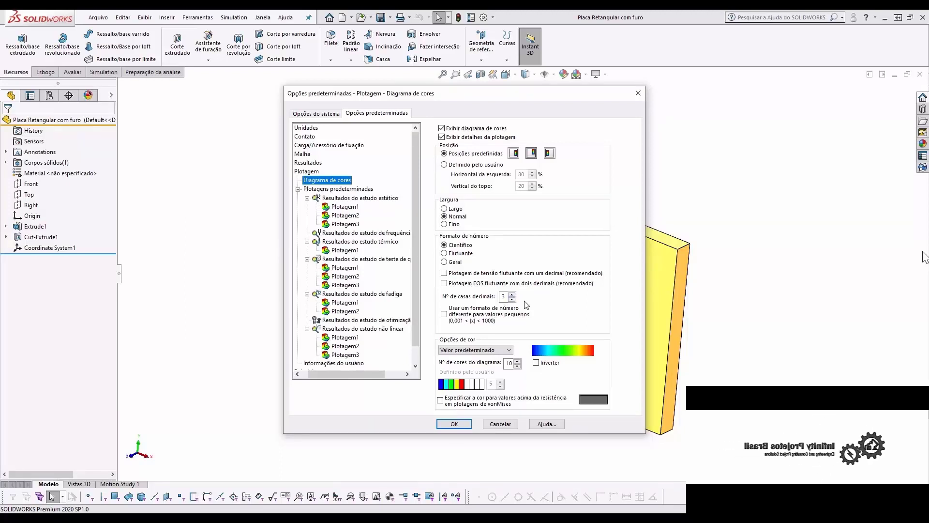
click(512, 293)
click(457, 425)
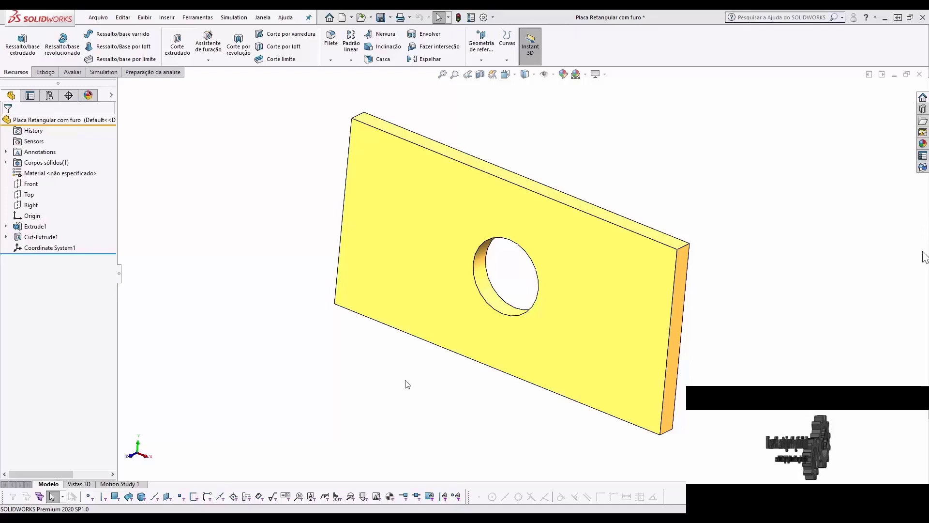
- Create a new Análise estática study named 'Análise Predeterminada' for the plate
click(104, 72)
click(20, 41)
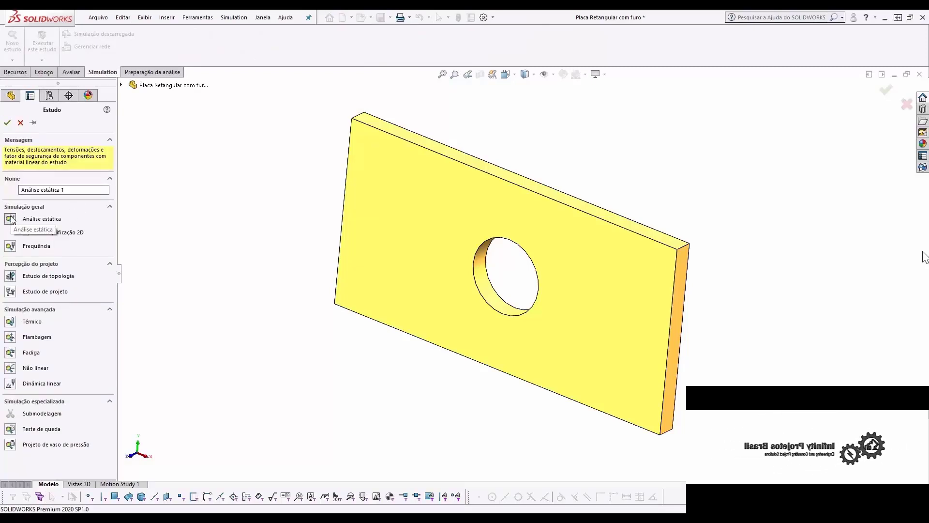
drag(64, 190, 43, 193)
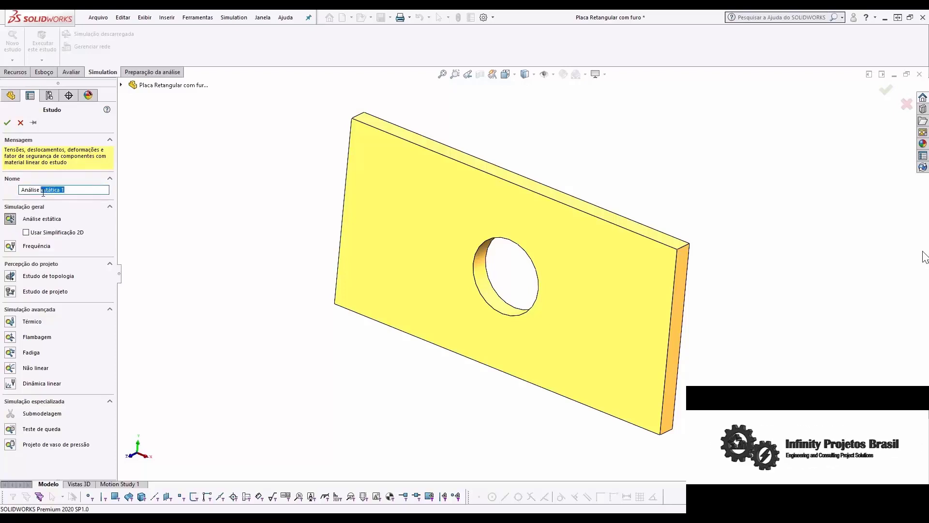
text(F)
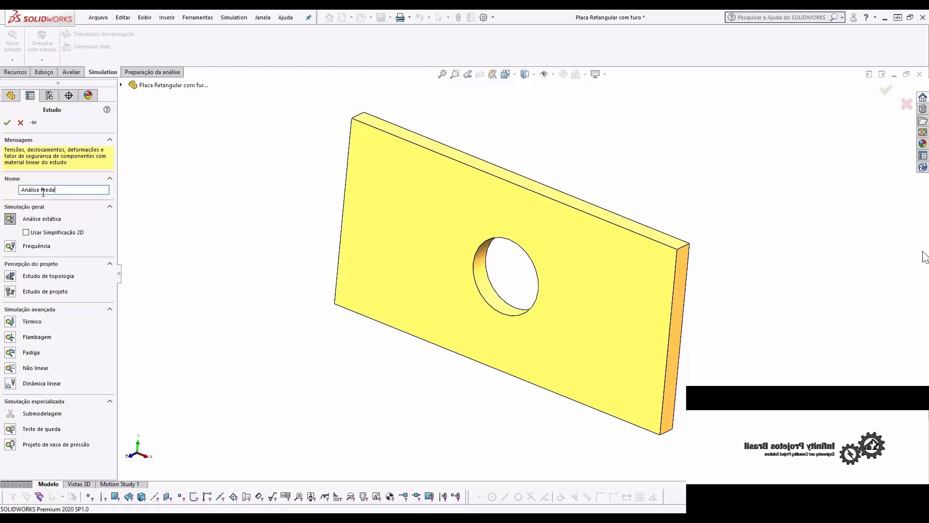
text(nad)
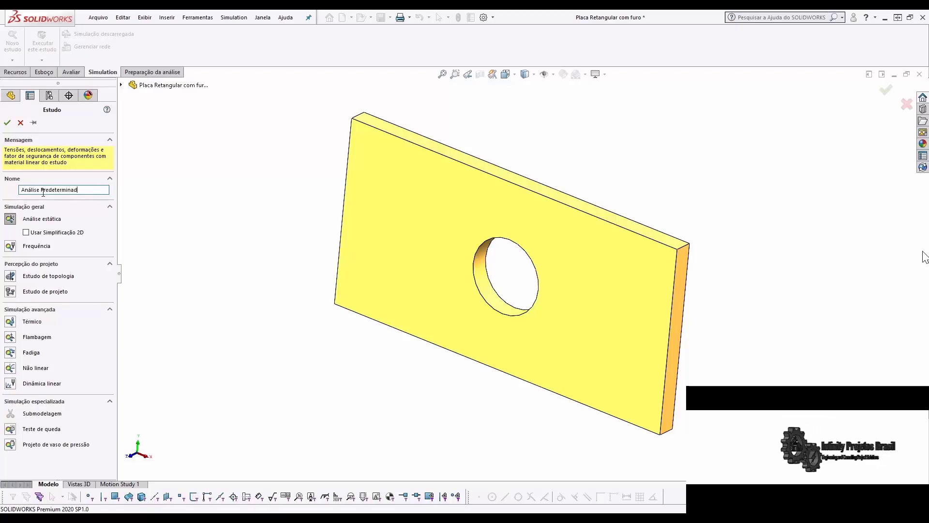
text(a)
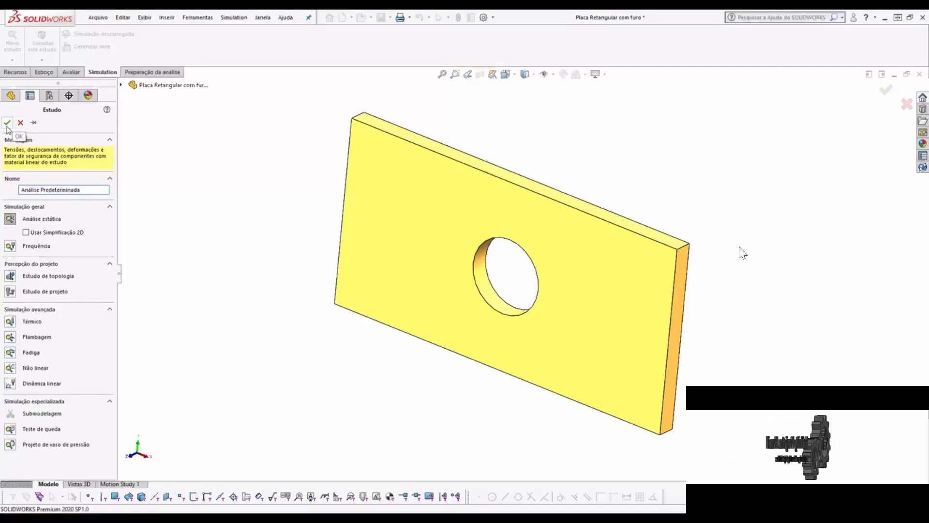
click(7, 123)
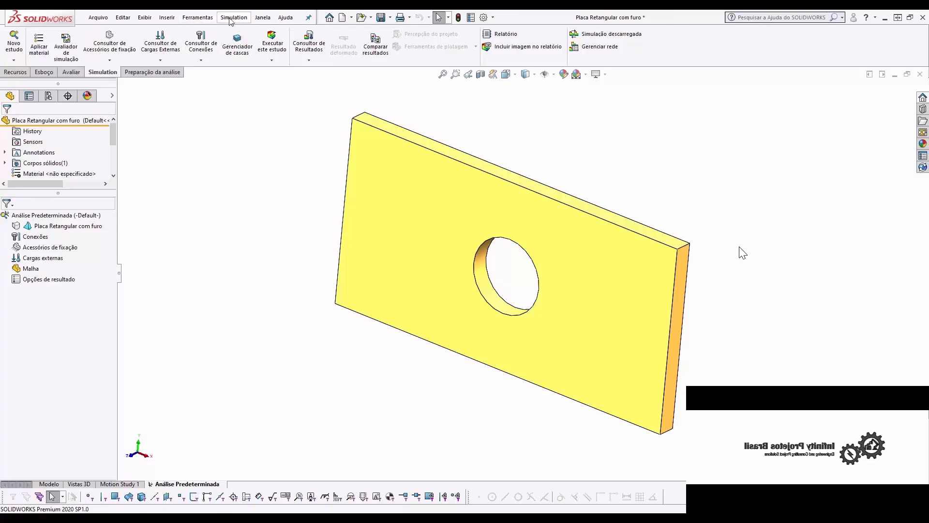
click(232, 18)
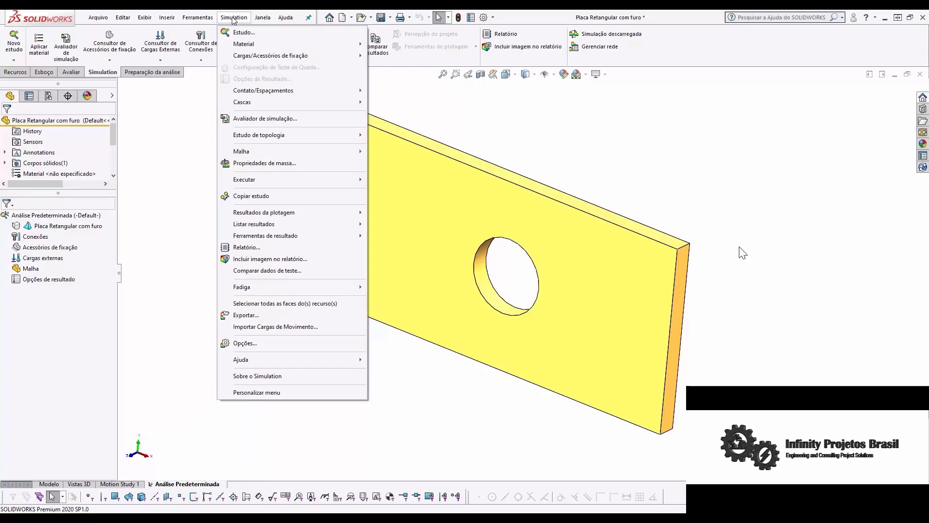
click(211, 392)
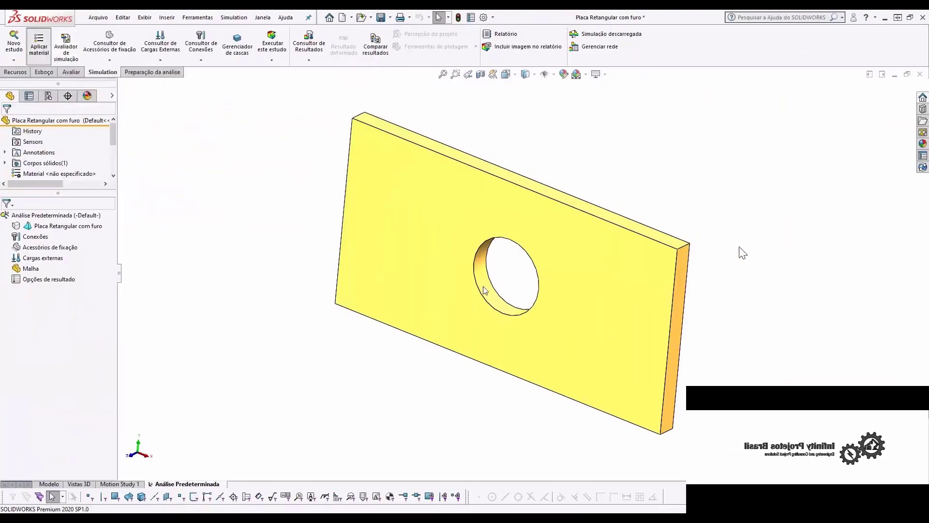
- Apply AISI 304 steel to the plate in the material window and close it
drag(280, 21, 544, 107)
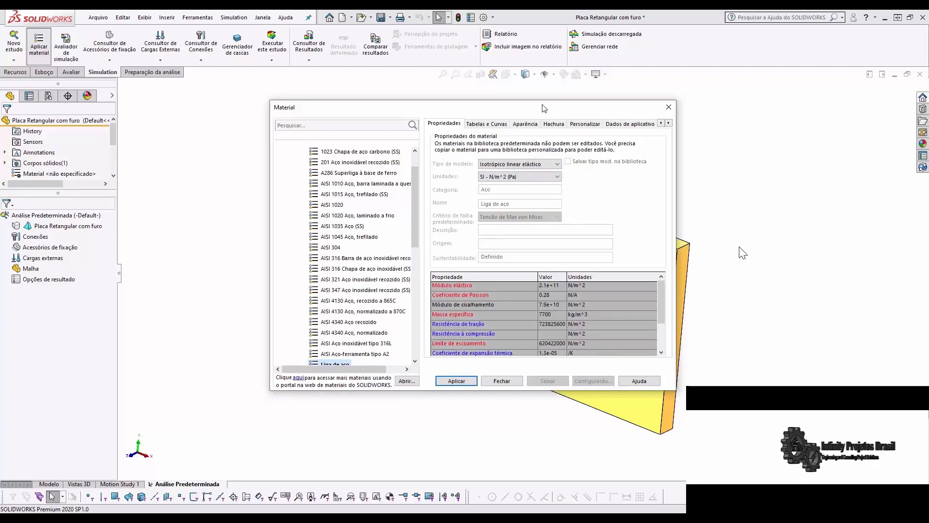
click(348, 249)
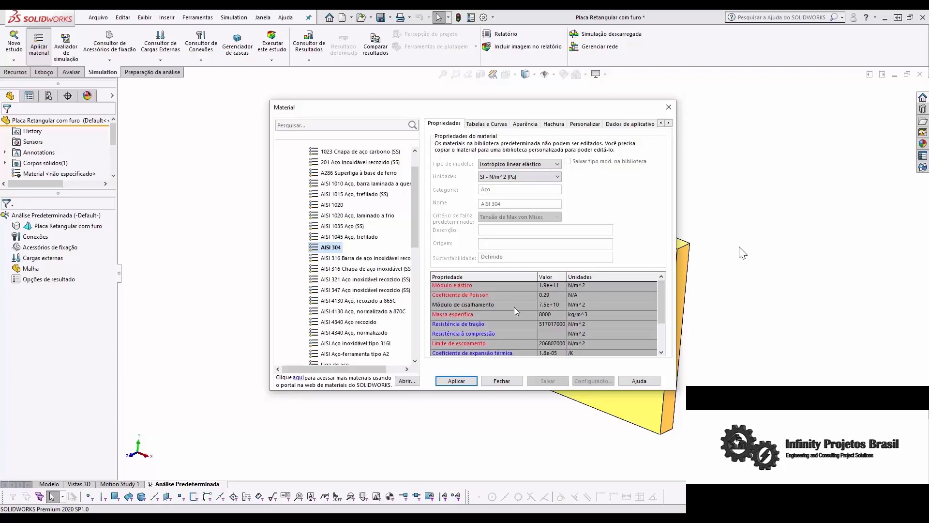
click(457, 382)
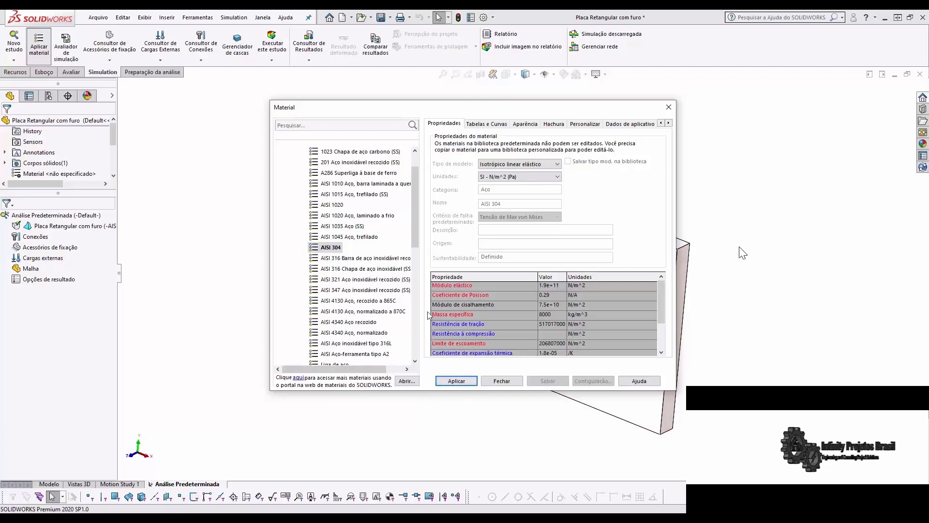
click(502, 381)
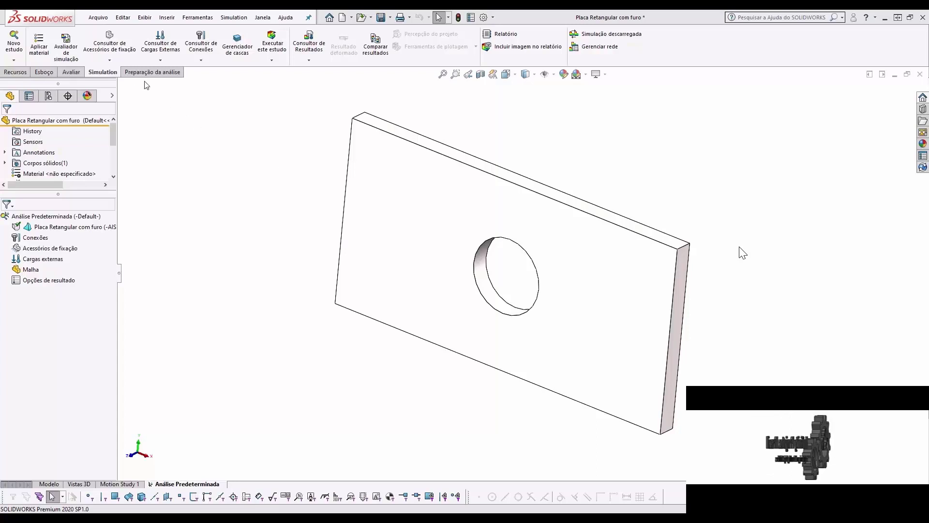
- Begin a Geometria fixa restraint from the Acessórios de fixação node
click(111, 61)
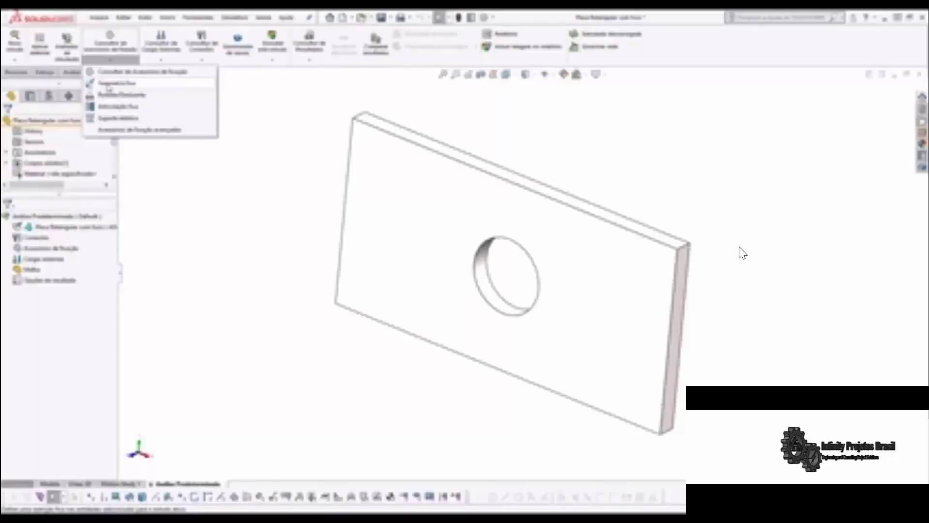
click(152, 187)
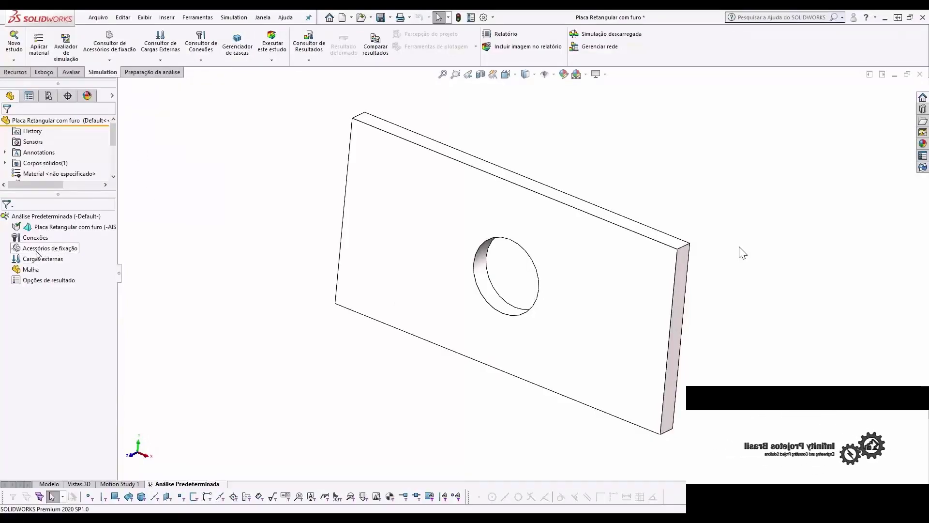
right_click(38, 253)
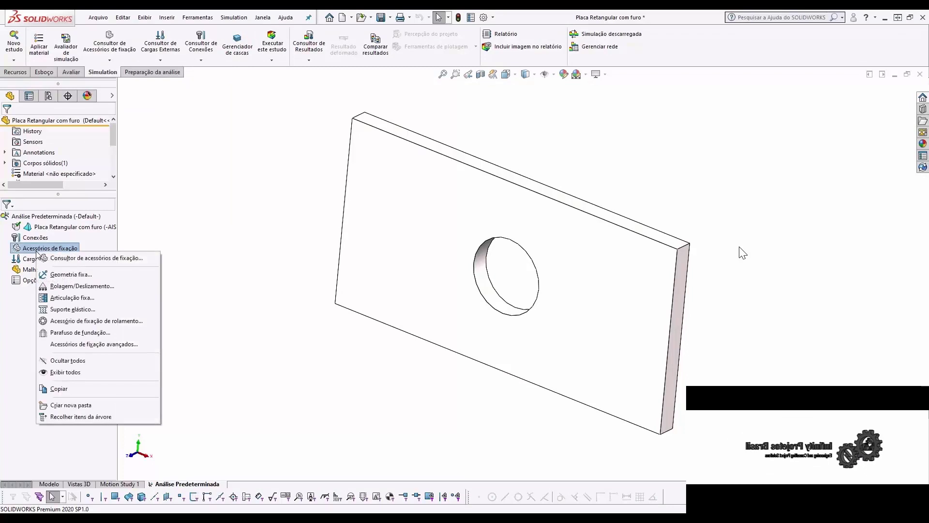
click(71, 275)
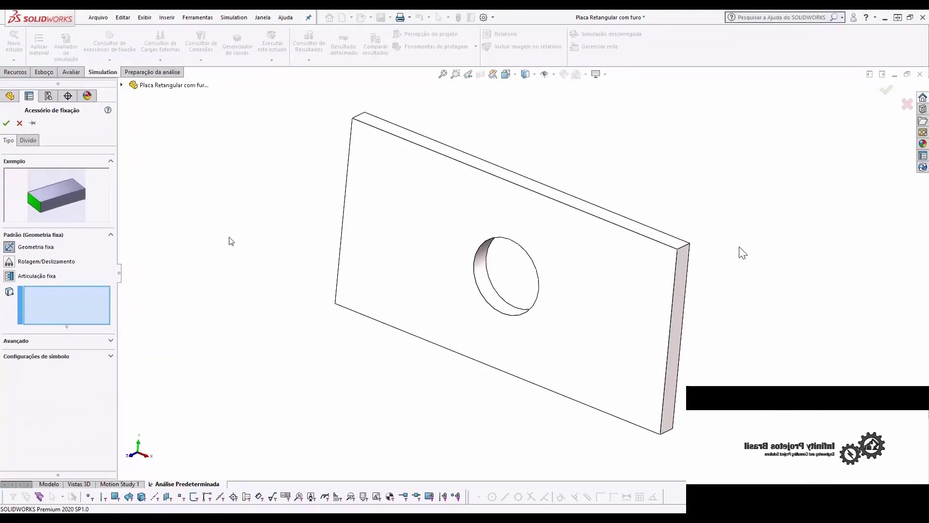
- Fix the plate's left end face (Face<1>) as restraint Fixo-1
middle_drag(232, 241, 311, 253)
click(353, 249)
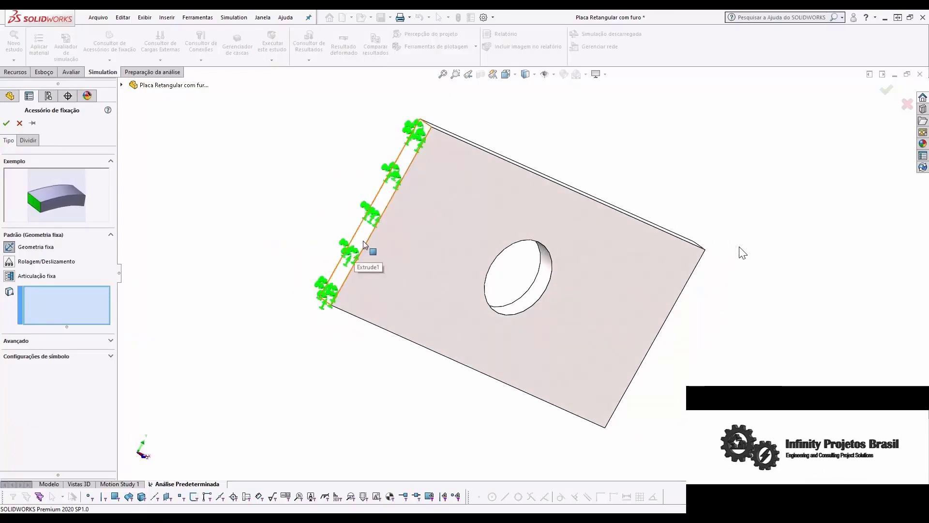
click(363, 241)
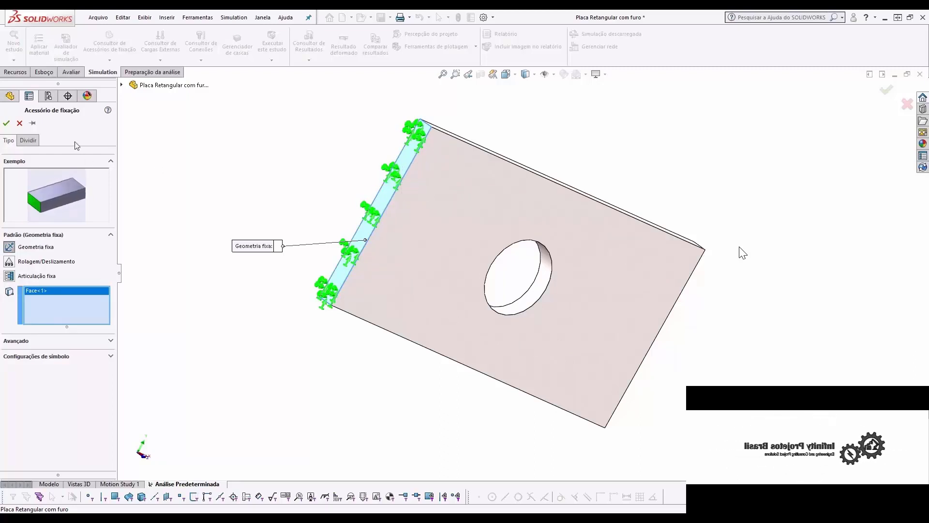
click(11, 124)
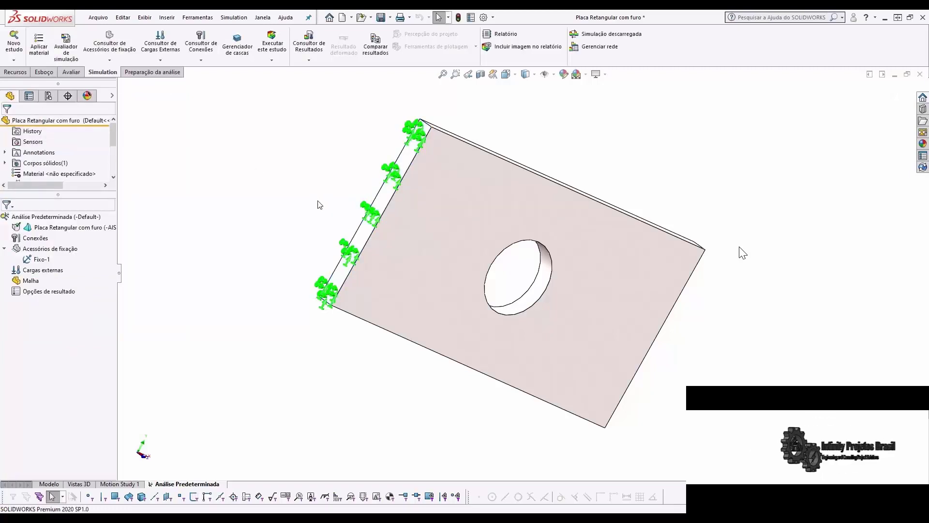
- Return to isometric view, save the part, and bring up the Cargas externas load menu
key(ctrl+7)
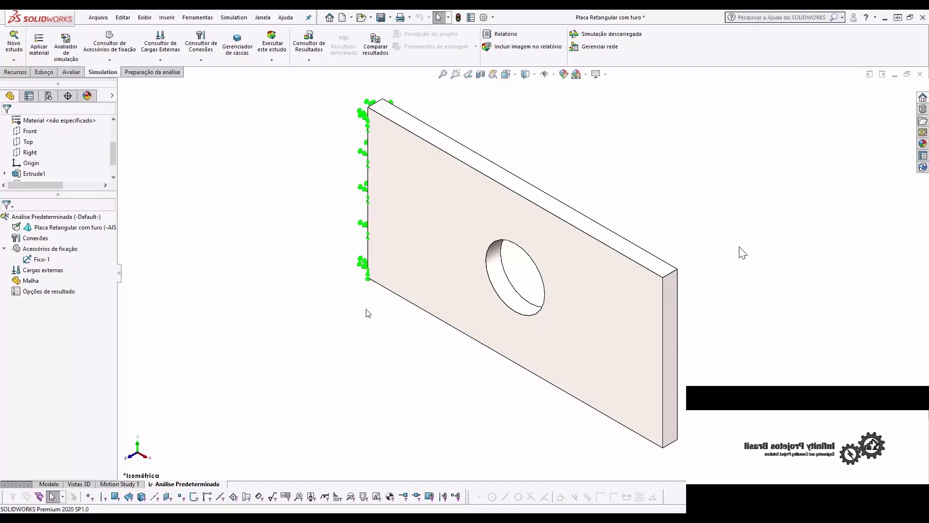
key(ctrl+s)
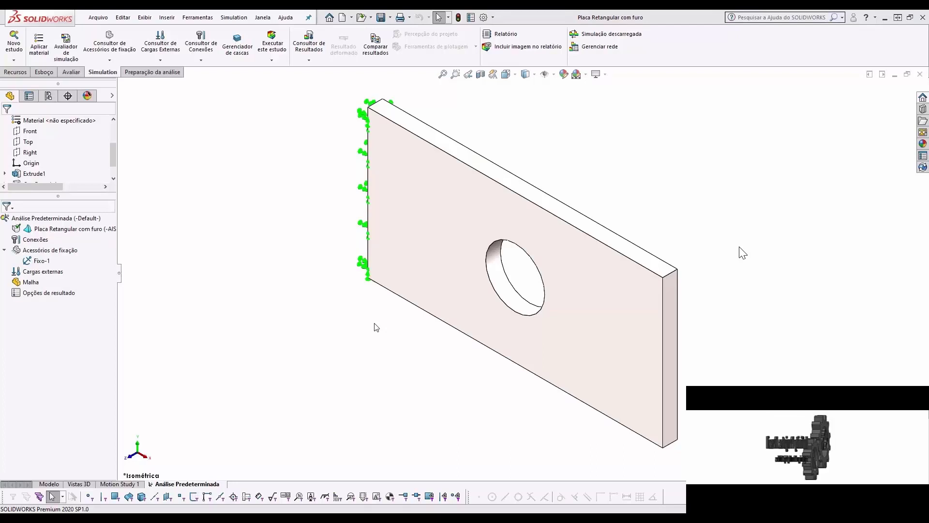
click(176, 64)
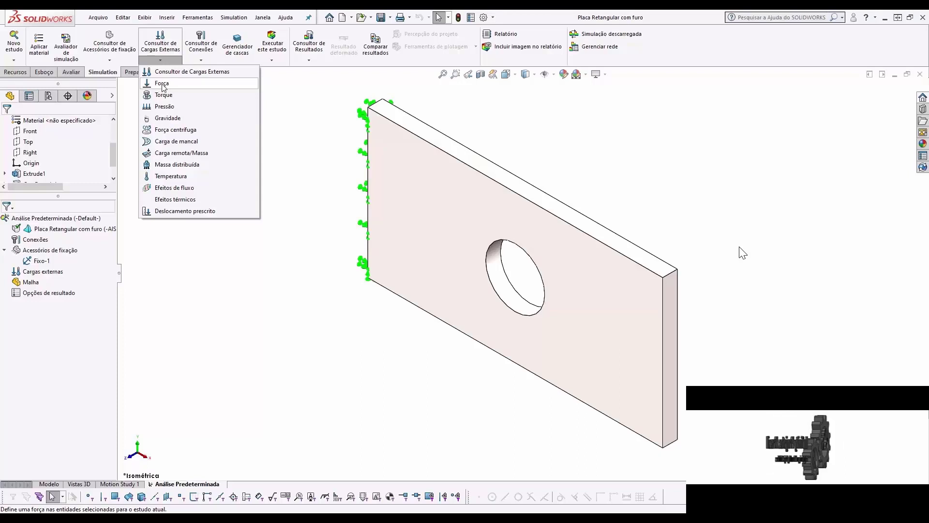
click(207, 289)
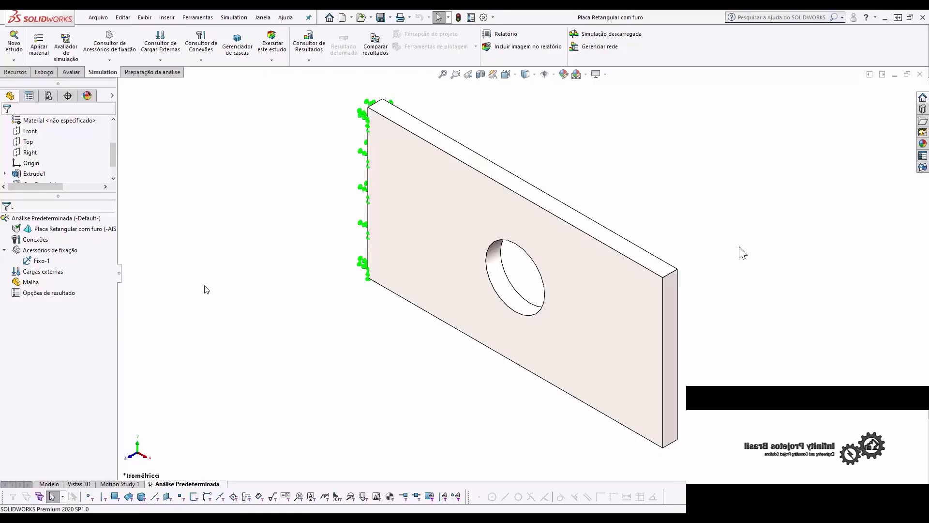
right_click(53, 273)
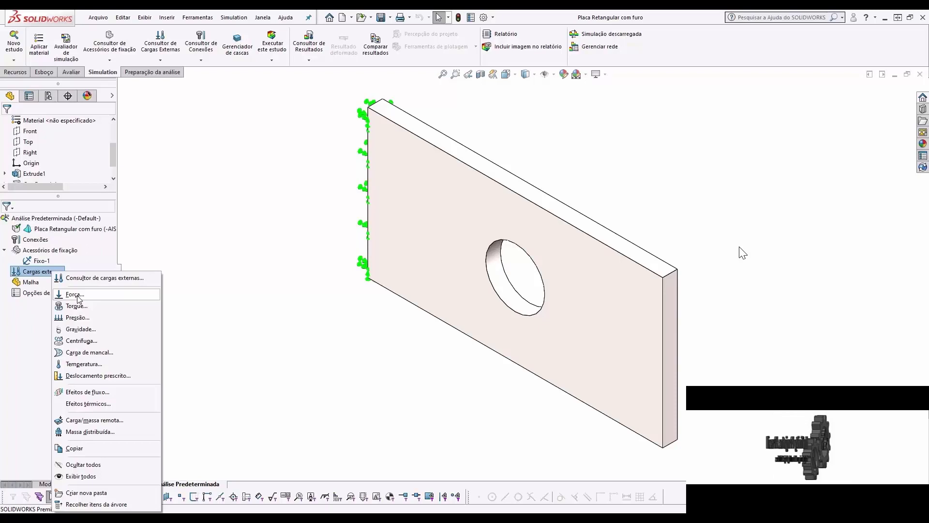
- Add Força-1: 110000 N with reversed direction on the plate's right end face
click(78, 297)
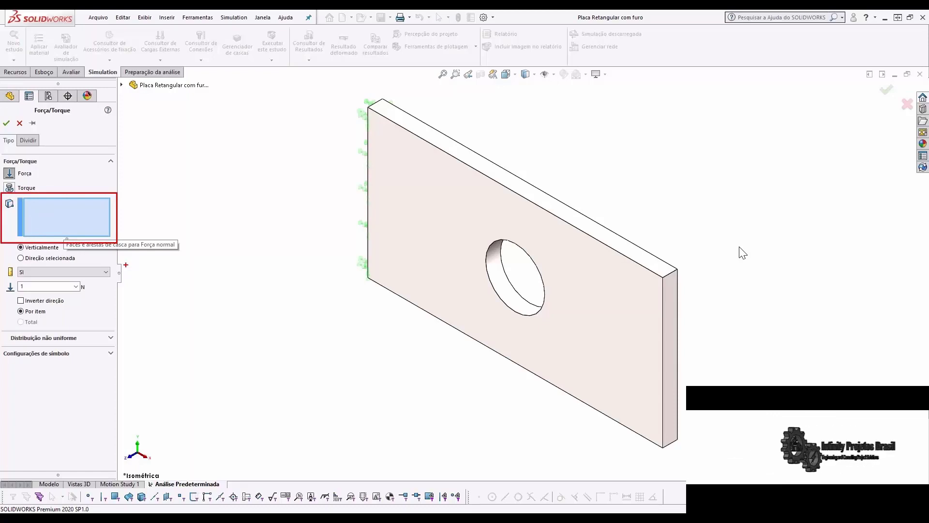
click(671, 345)
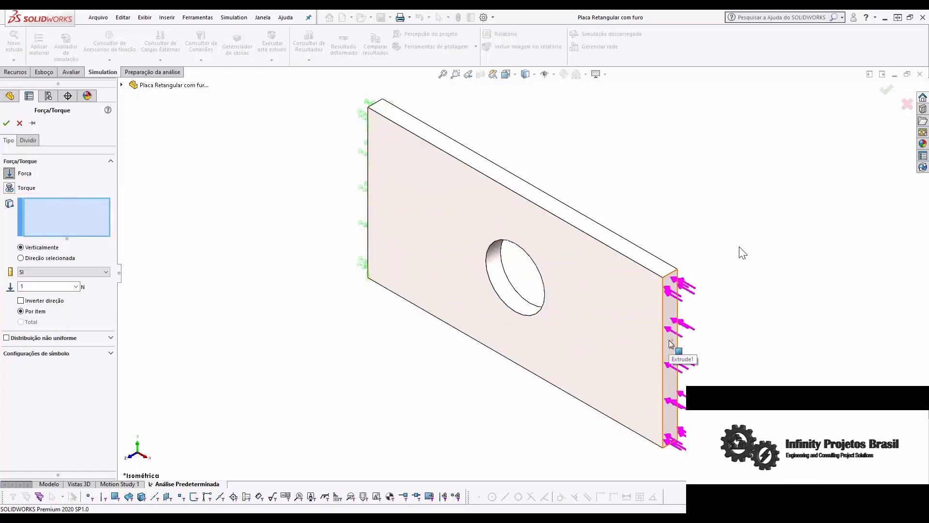
click(671, 345)
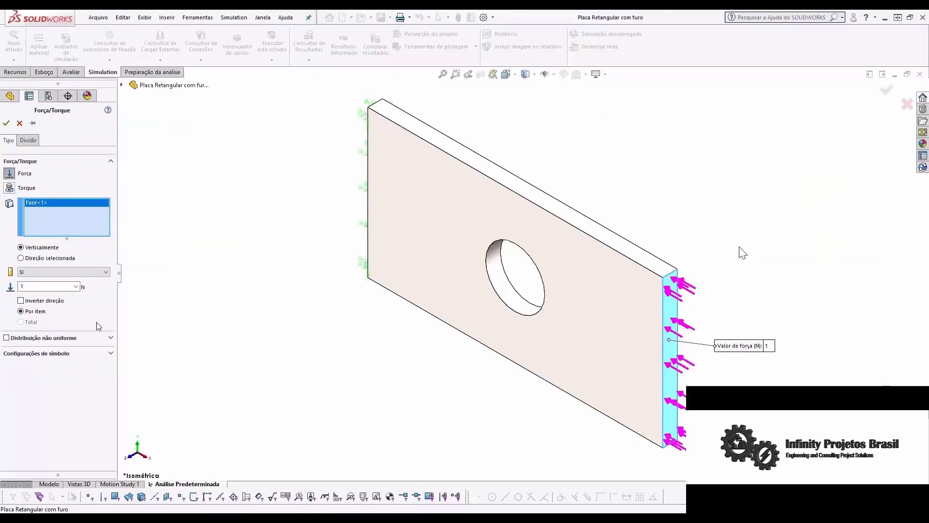
click(21, 301)
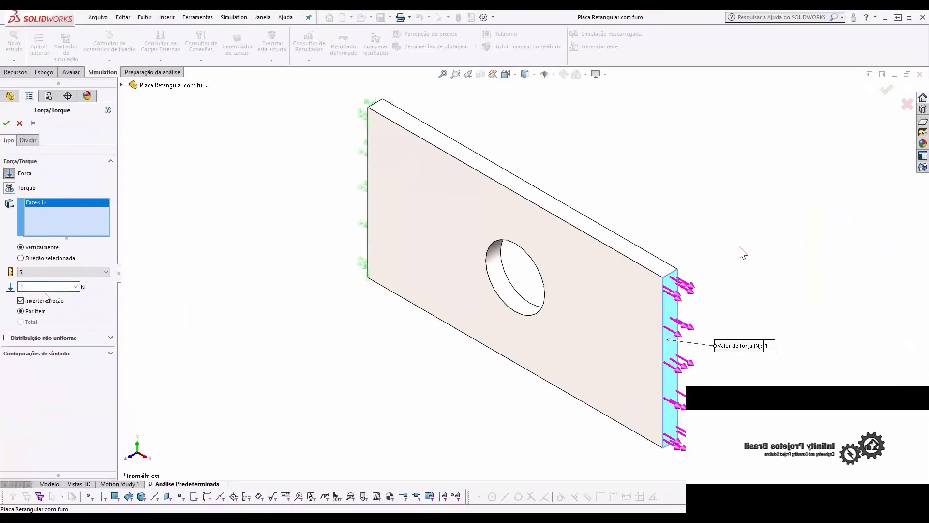
text(10)
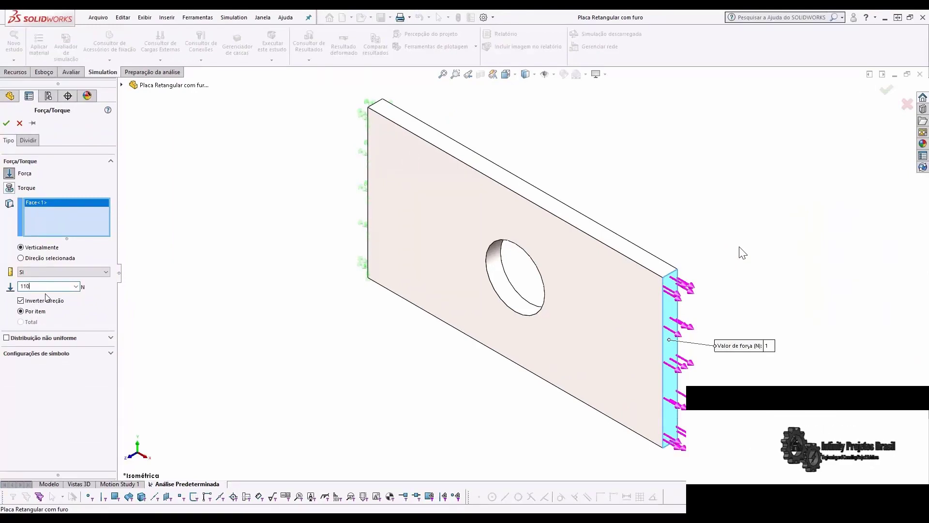
text(000)
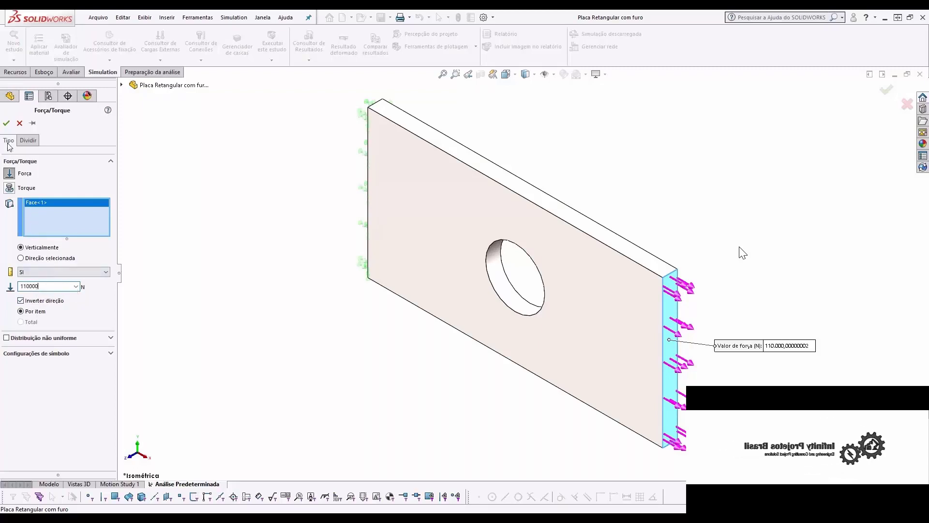
click(6, 124)
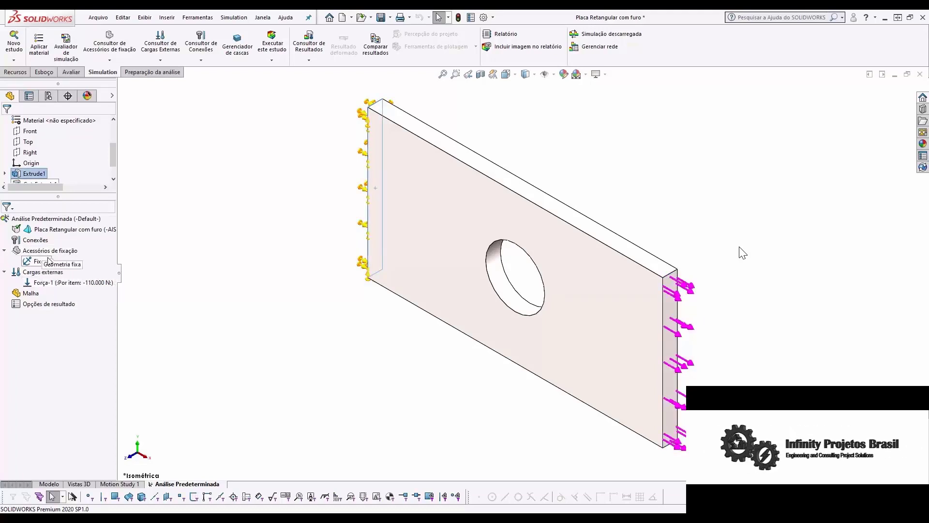
- Rename the fixture Fixo-1 to 'Lado Fixo'
right_click(39, 262)
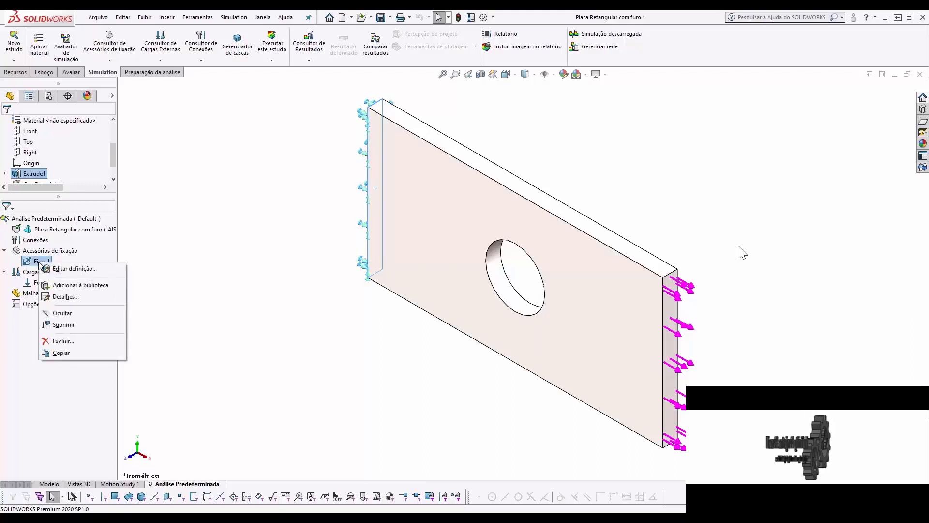
click(153, 256)
click(42, 264)
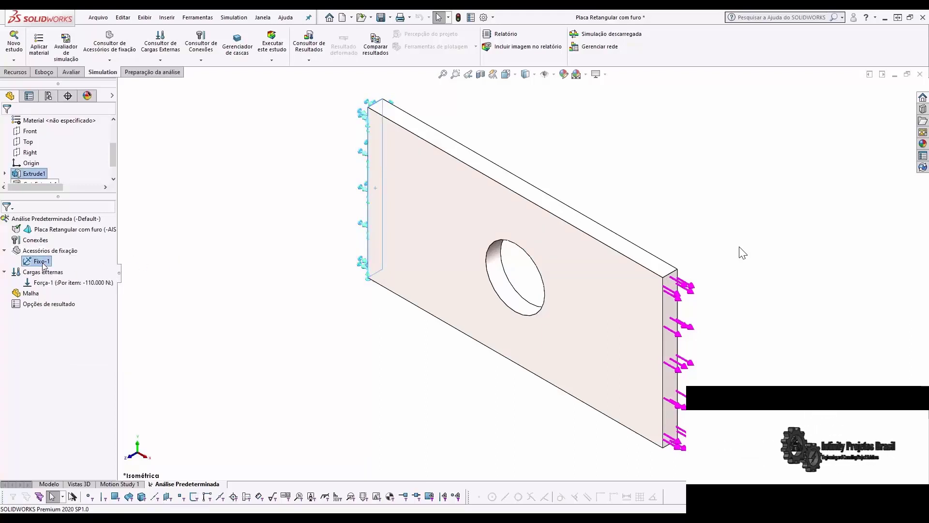
click(44, 264)
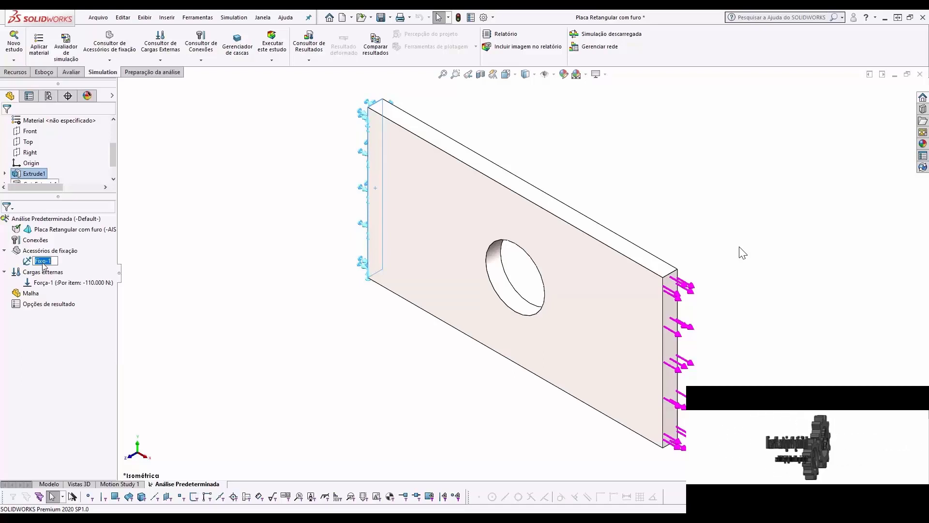
text(Lado)
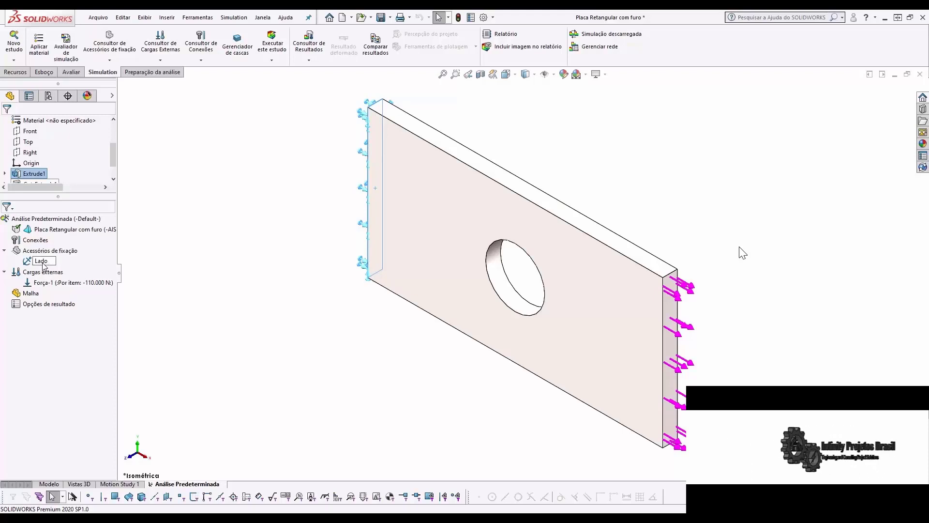
text( fixo)
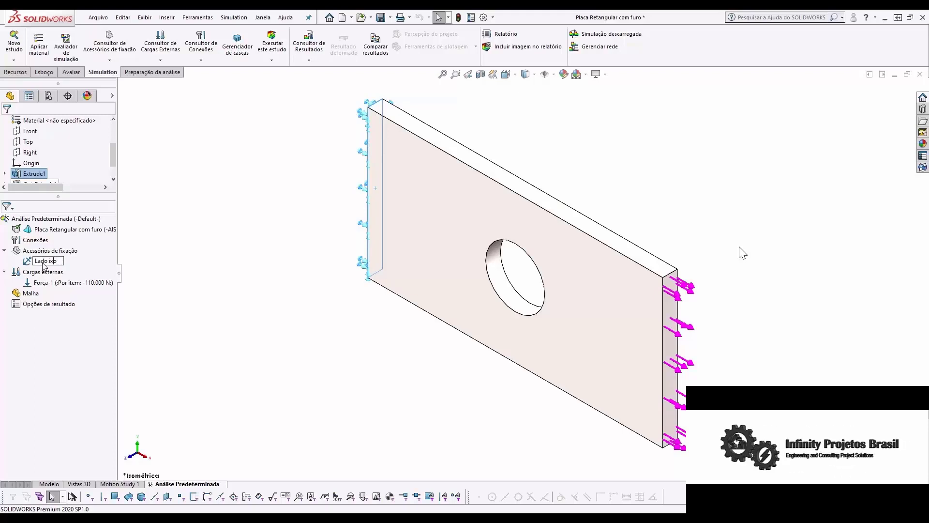
text(F)
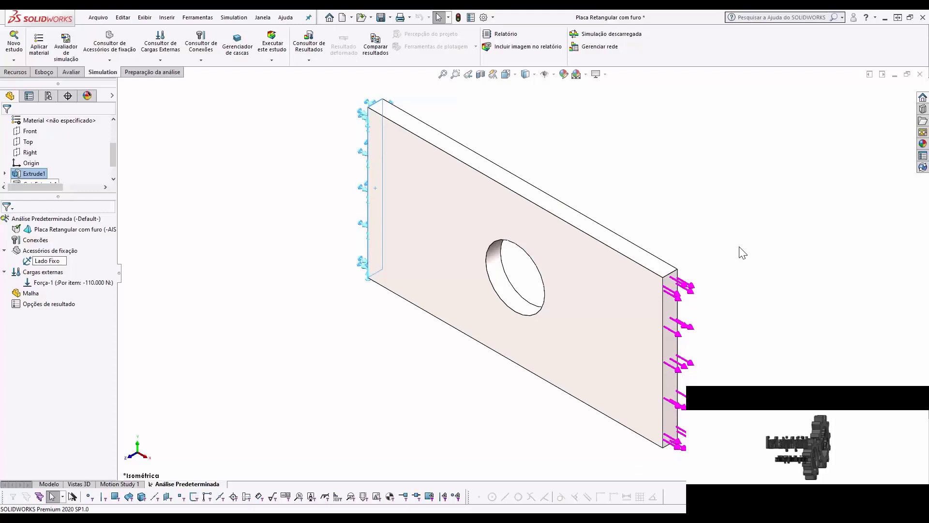
key(Return)
- Rename the force load Força-1 to 'Força de Tração'
click(61, 283)
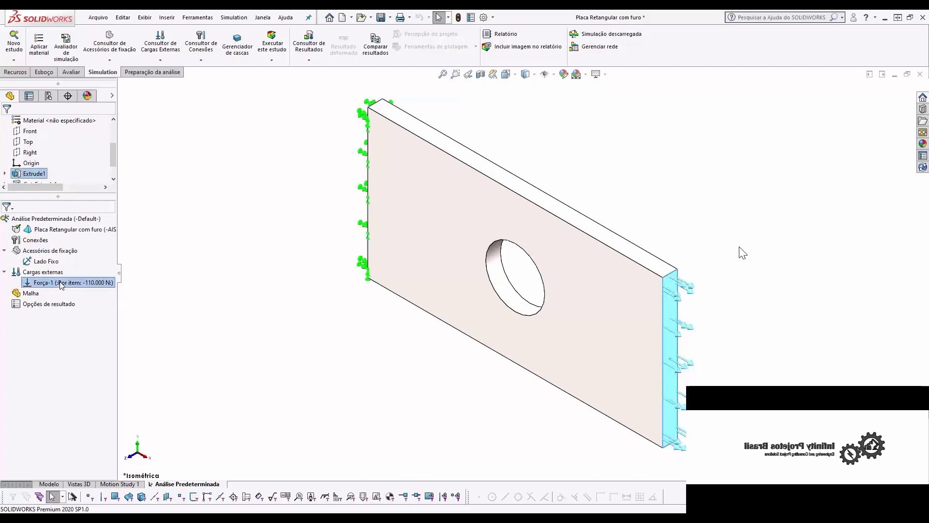
click(60, 282)
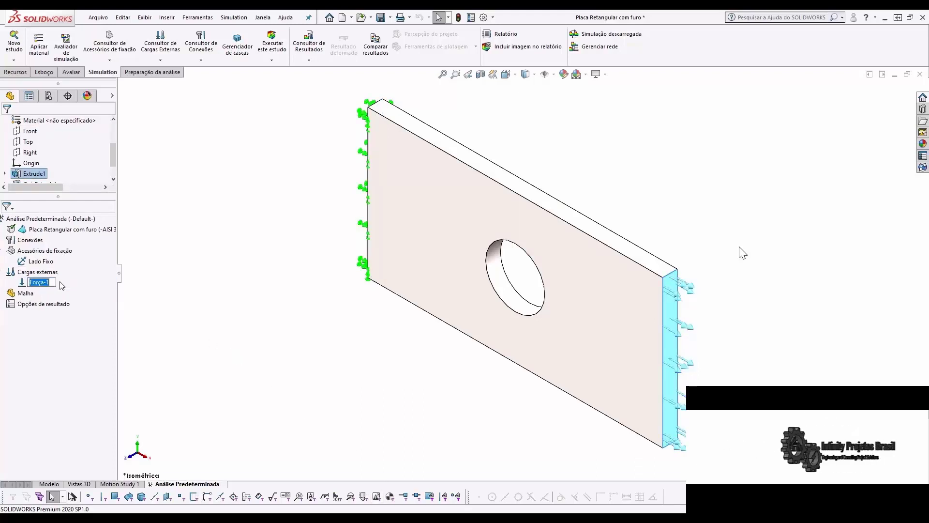
key(End)
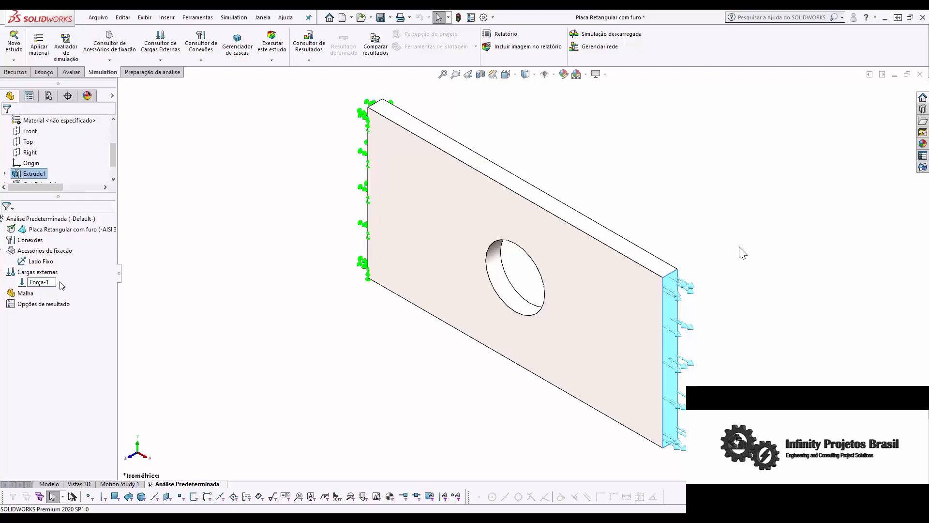
key(BackSpace)
key(BackSpace)
text(de Tr)
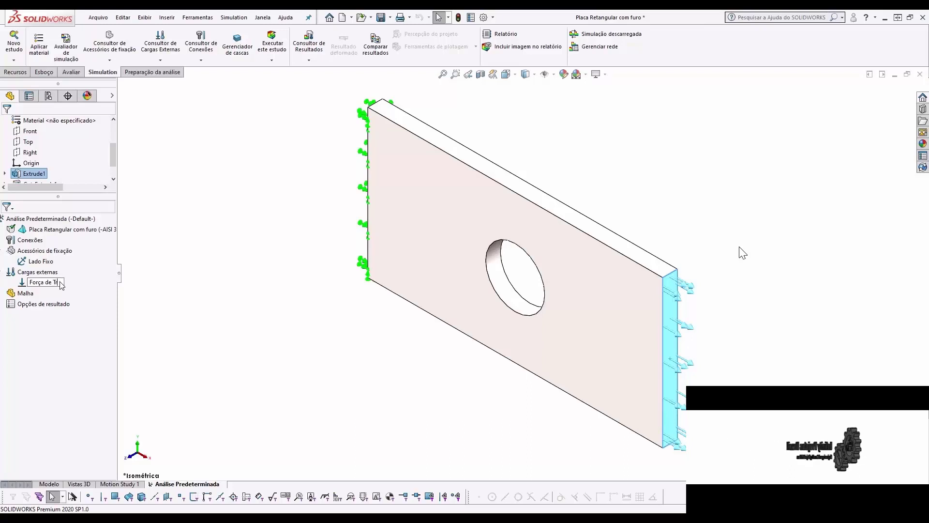
click(411, 356)
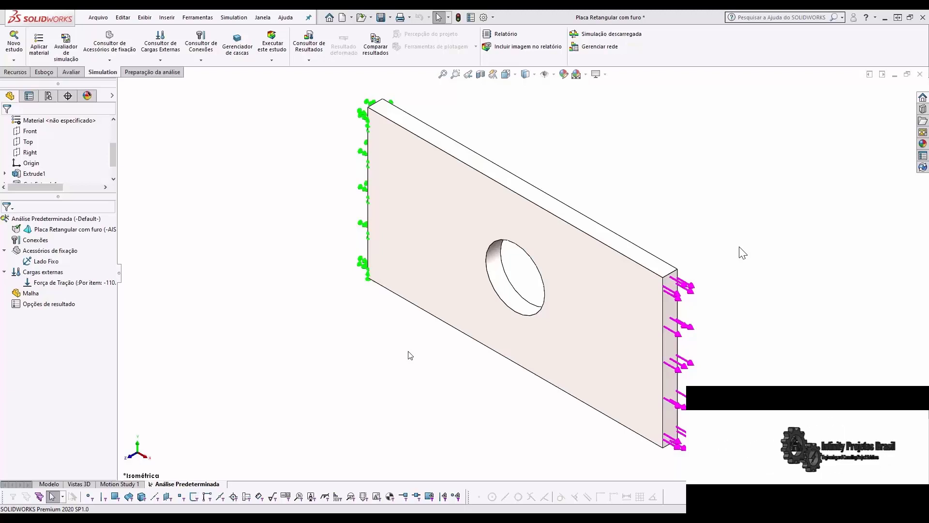
- Start the study mesh and expand its parameters: standard mesh, 5.72453318 mm elements
right_click(27, 293)
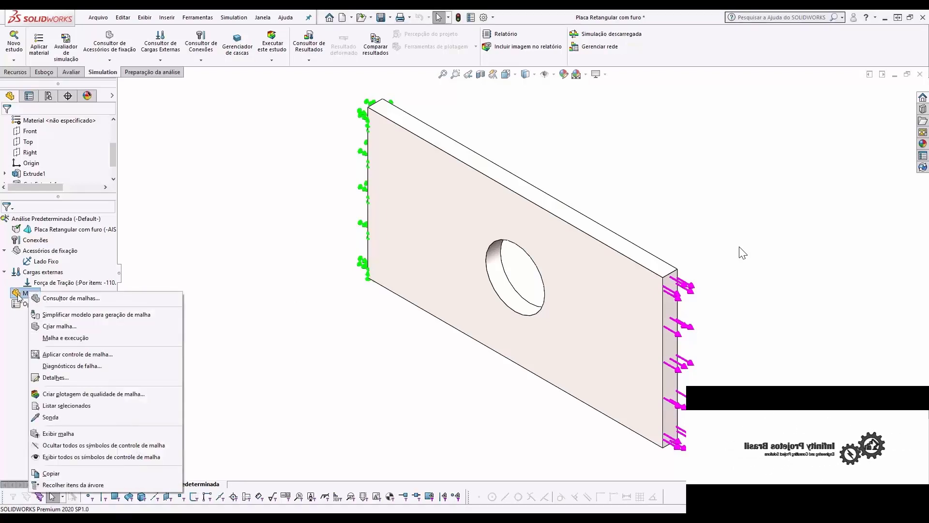
click(57, 332)
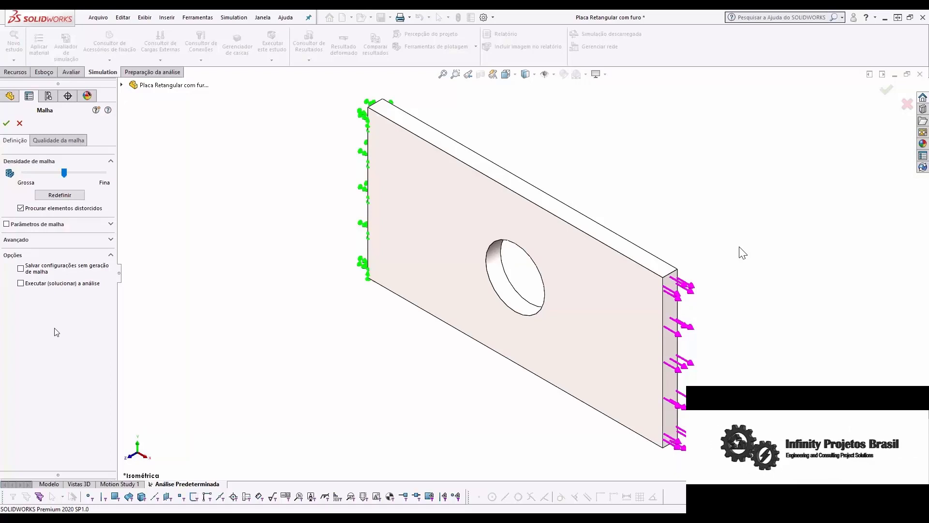
click(55, 228)
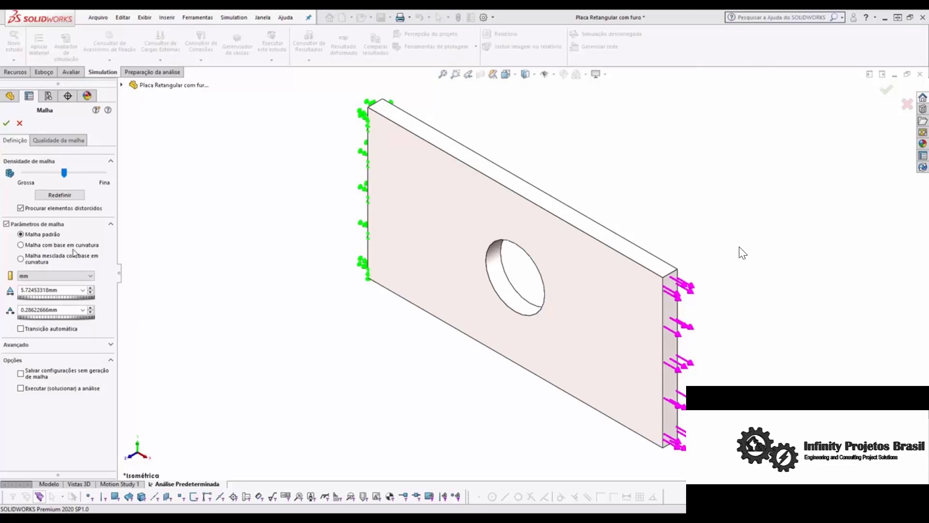
- Use a curvature-based mesh: 5.72453318 mm element sizes, 8 circle elements, growth ratio 1.4
click(73, 254)
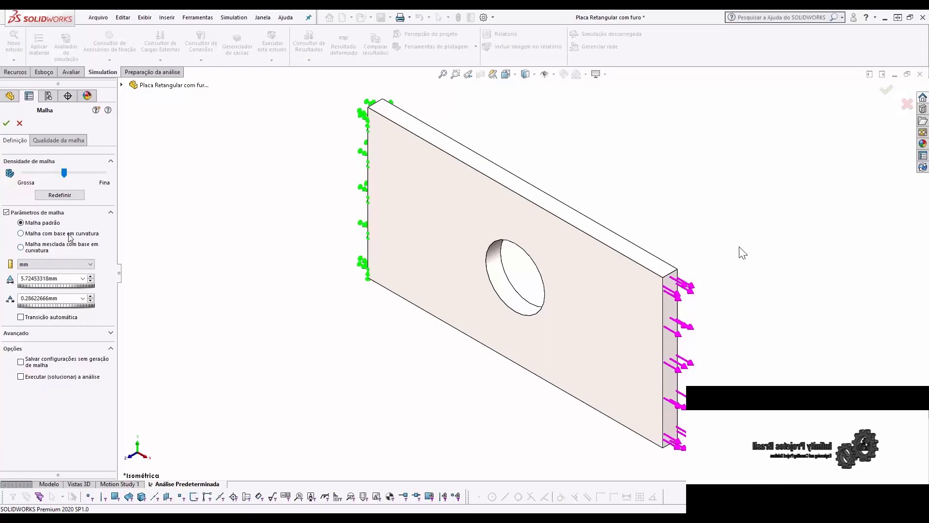
click(70, 234)
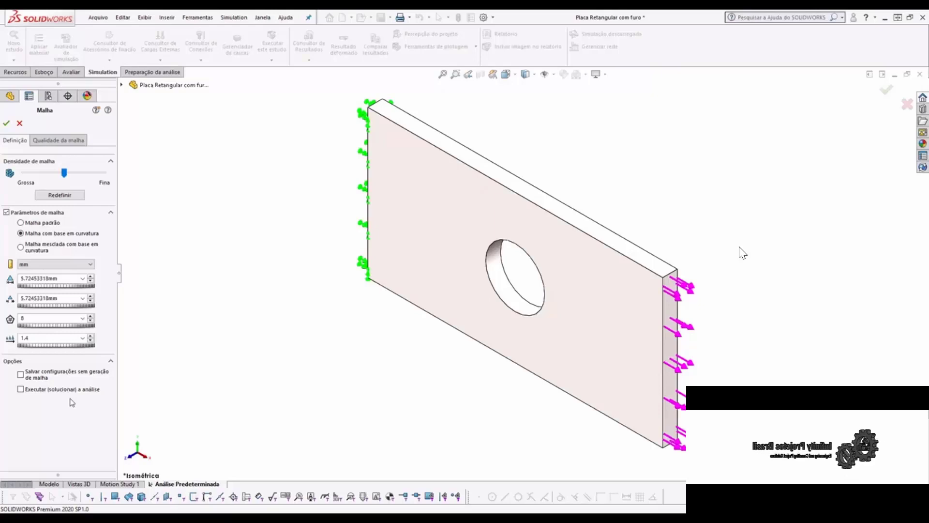
- Move the Placa Retangular com furo body from Draft to High (Alta) mesh quality
click(77, 139)
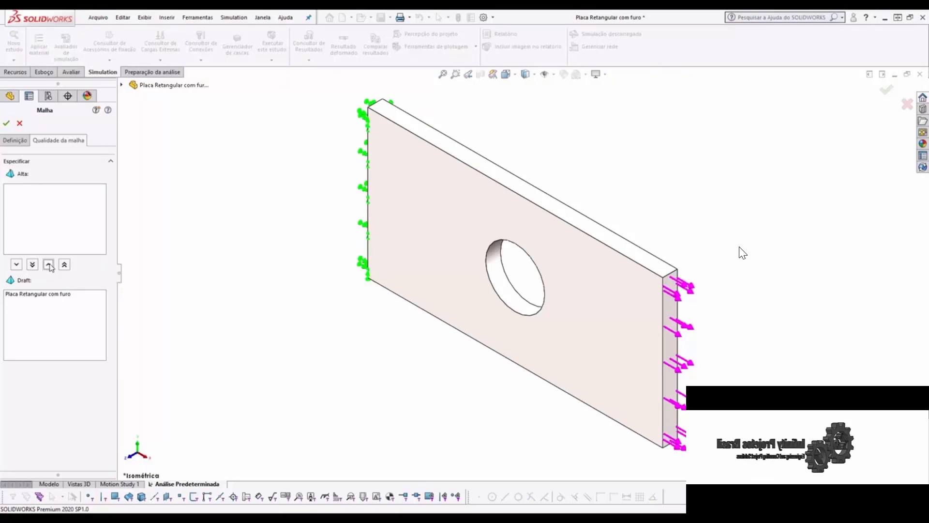
click(49, 293)
click(48, 265)
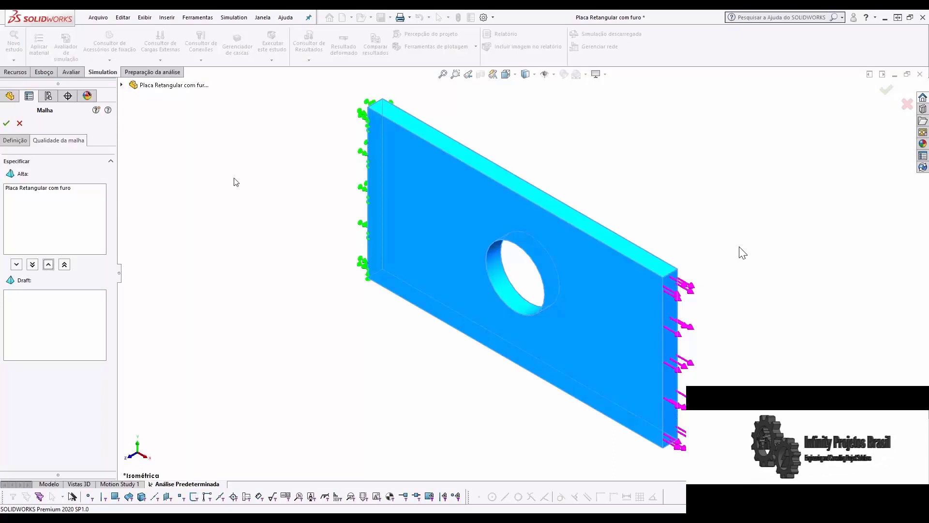
- Generate the high-quality mesh on the plate, then hide and re-show it
click(20, 123)
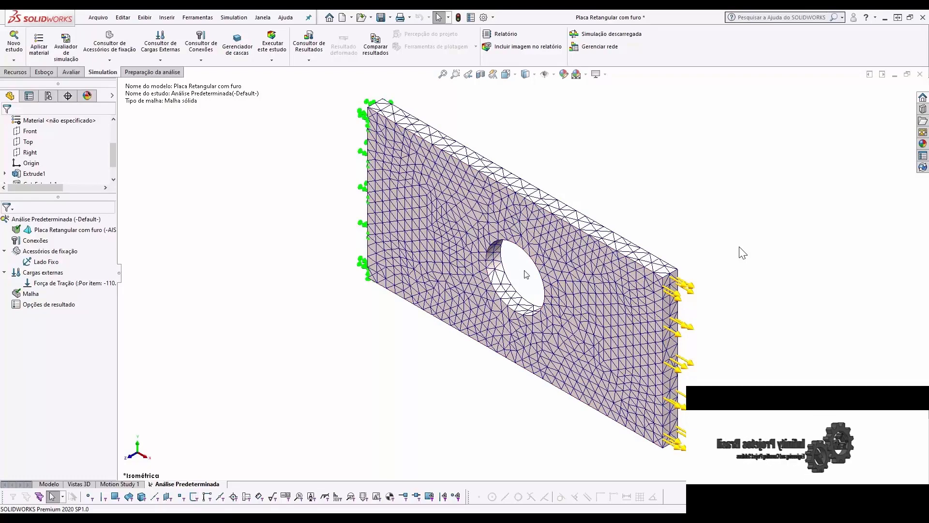
right_click(29, 294)
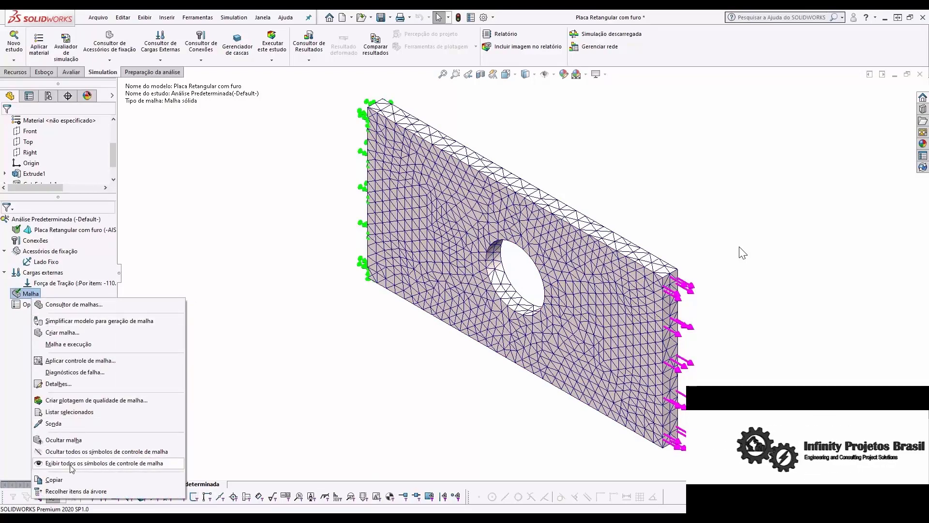
click(72, 440)
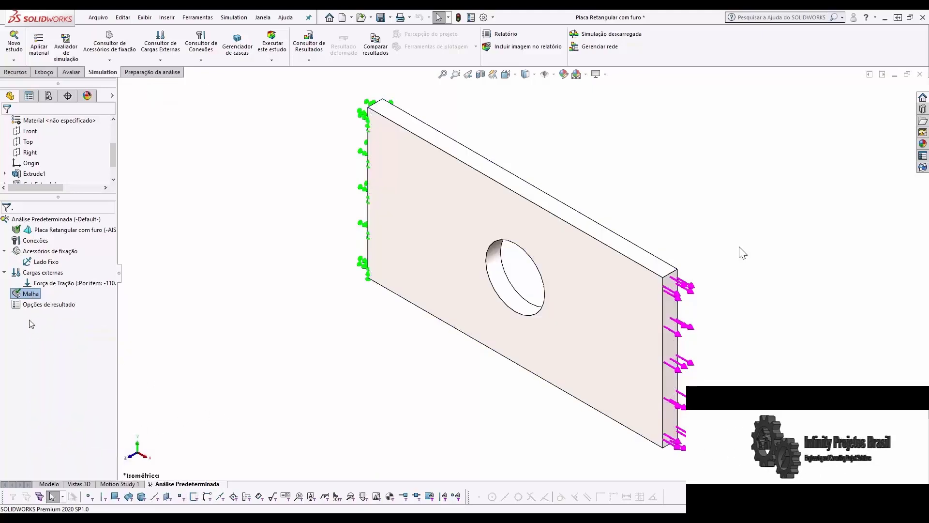
right_click(30, 293)
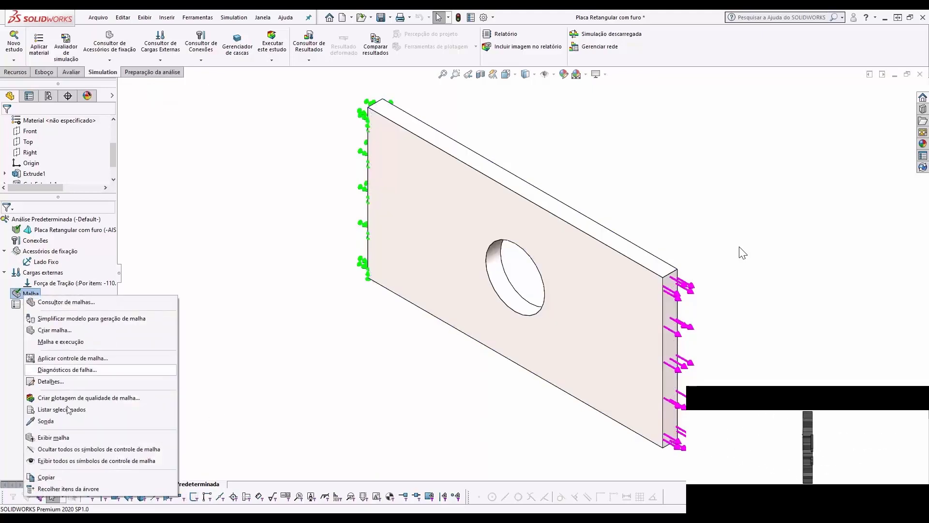
click(52, 438)
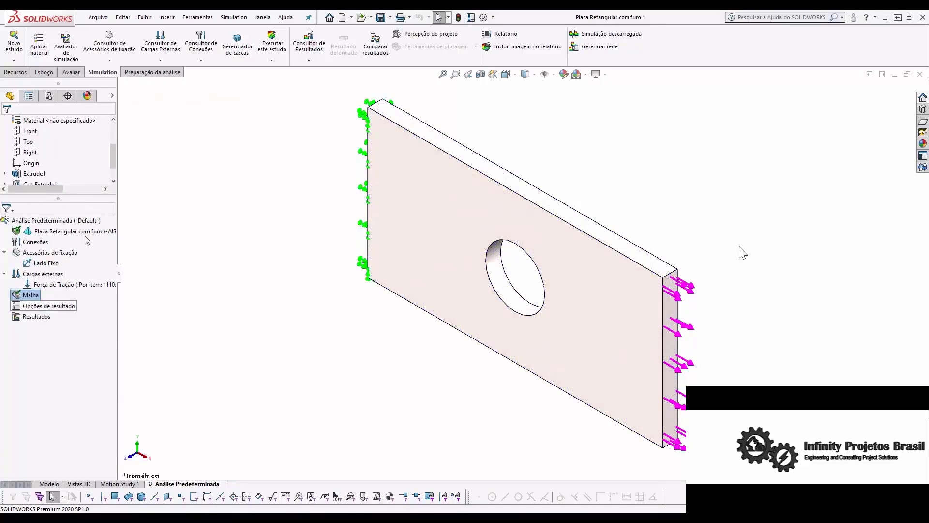
- Run Análise Predeterminada, giving von Mises stress peaking at 4,085340e+02 MPa
right_click(74, 222)
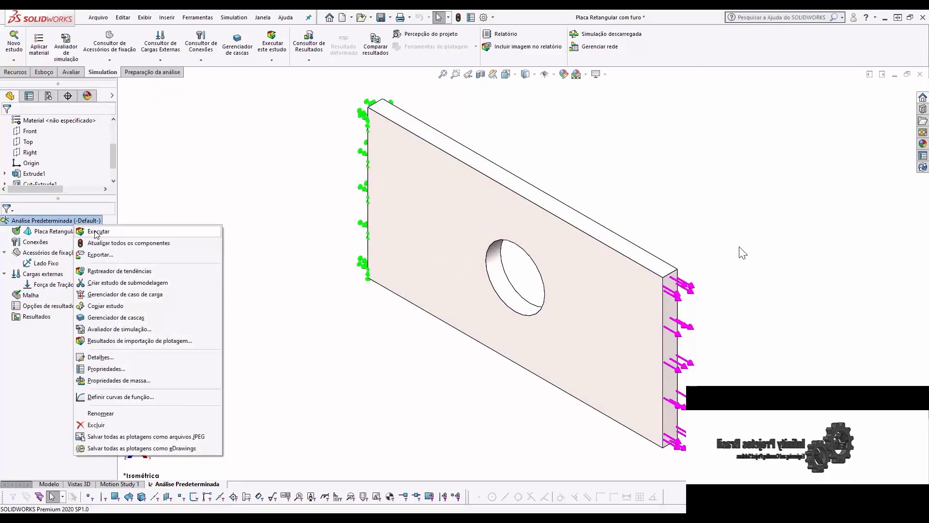
click(96, 233)
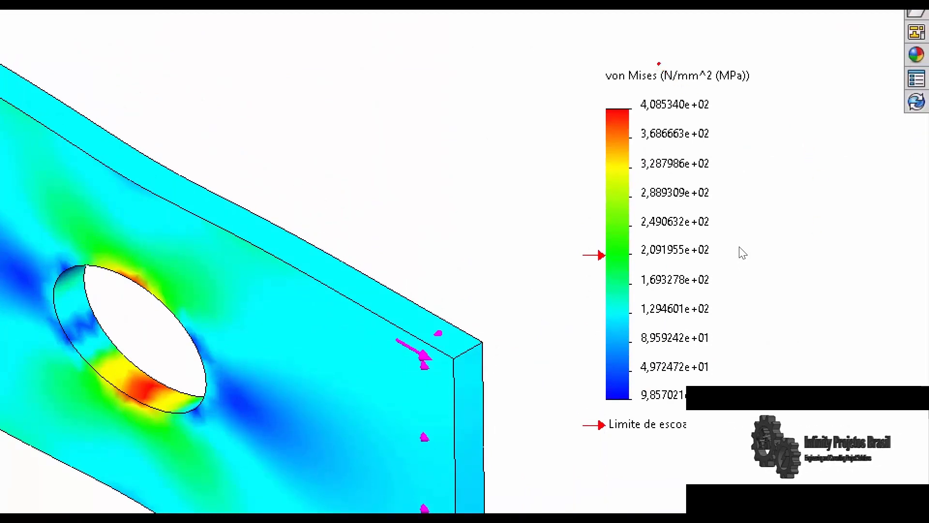
drag(658, 62, 722, 85)
drag(647, 92, 688, 406)
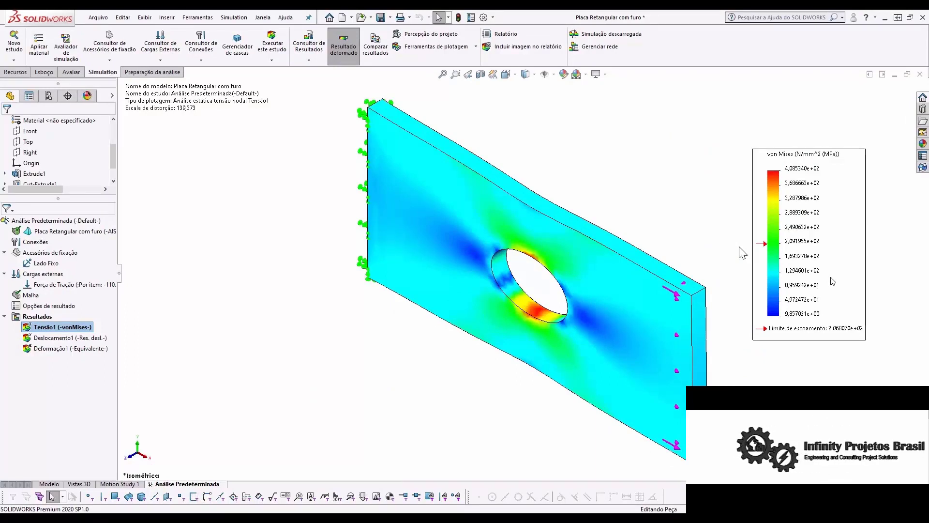
right_click(832, 281)
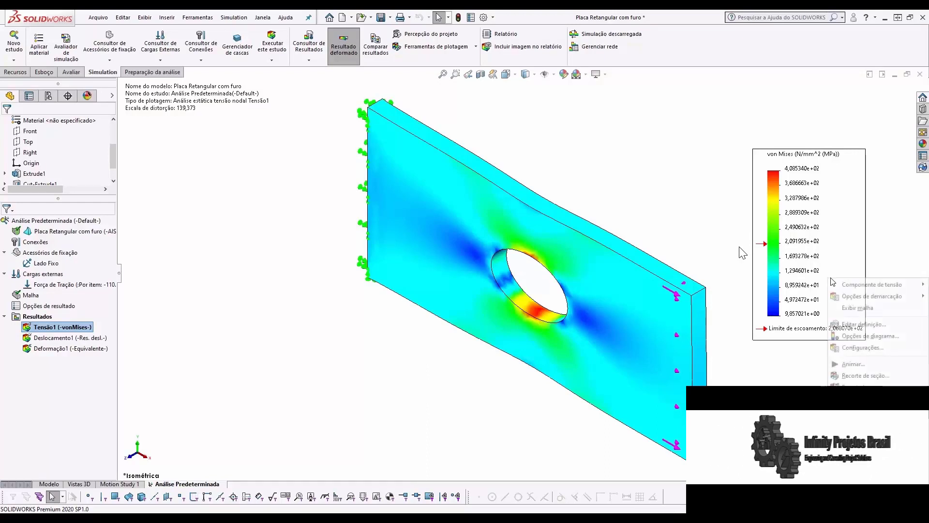
click(855, 324)
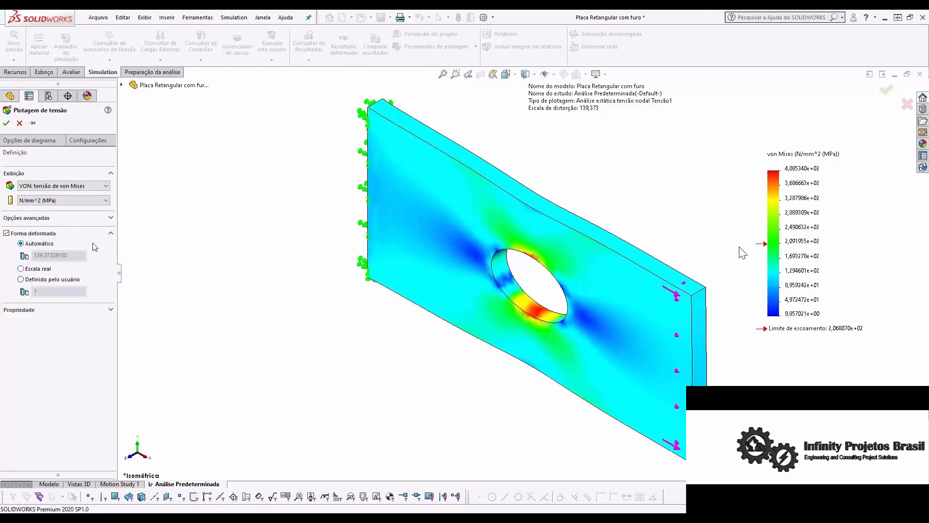
click(51, 219)
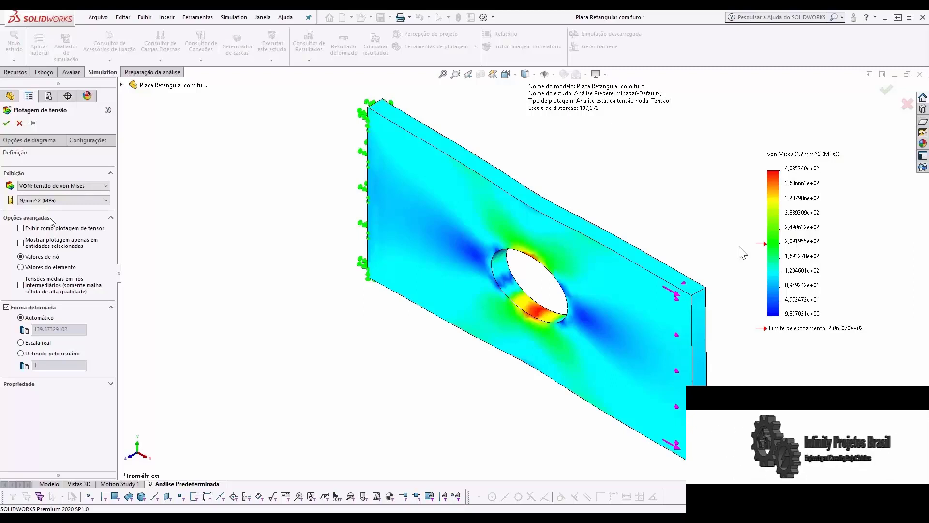
click(122, 85)
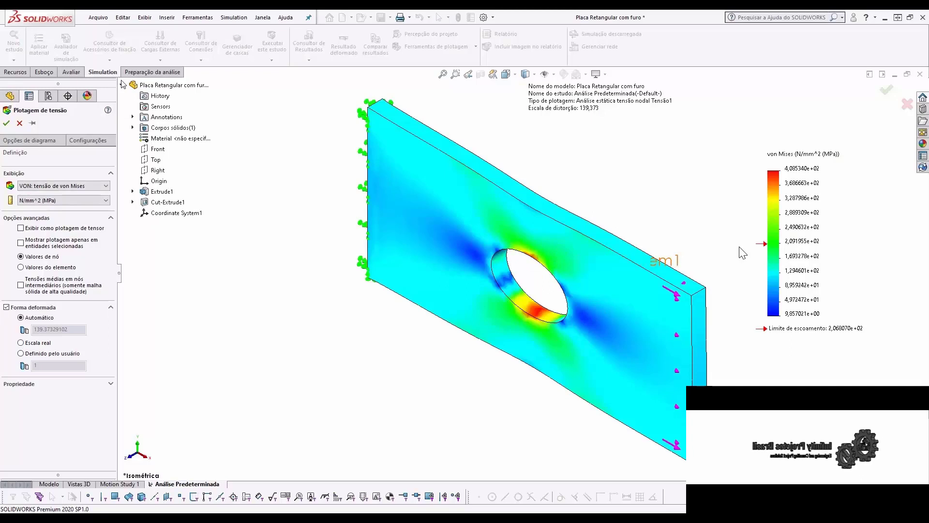
click(123, 86)
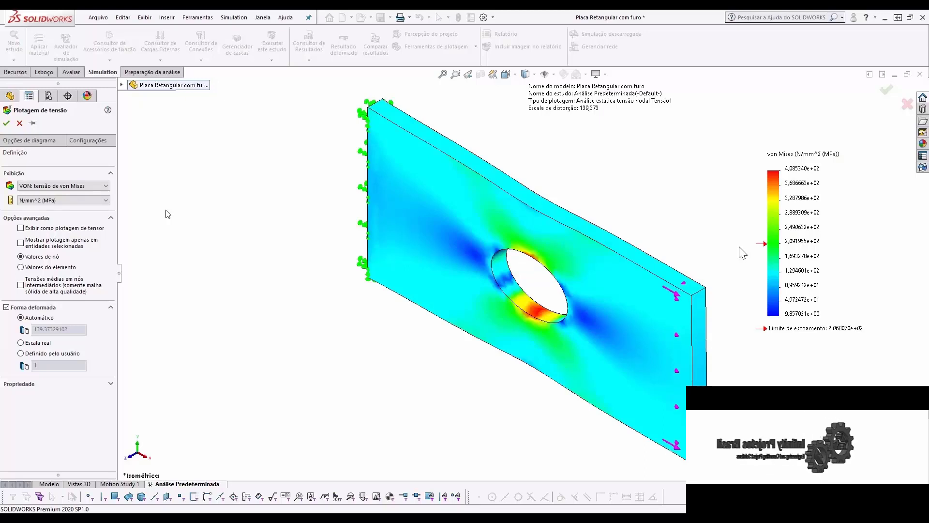
click(50, 268)
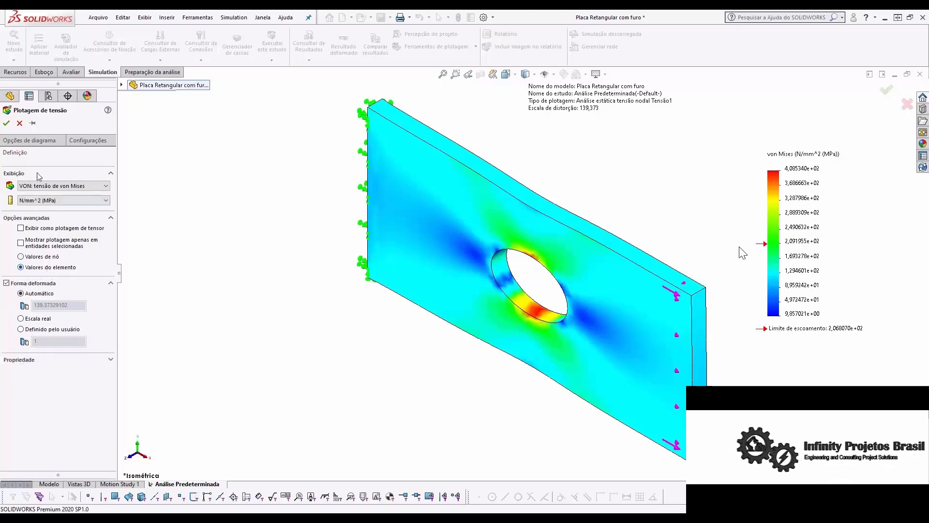
click(7, 124)
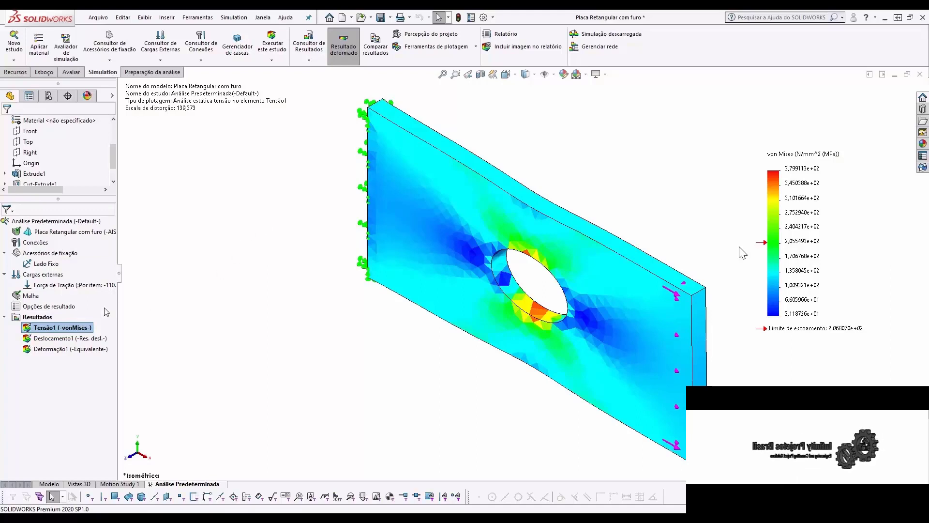
right_click(53, 329)
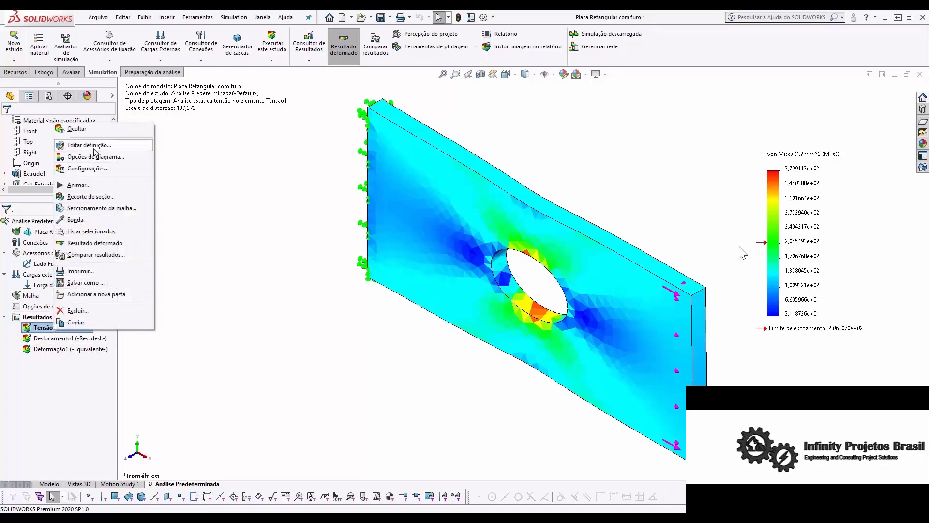
key(Escape)
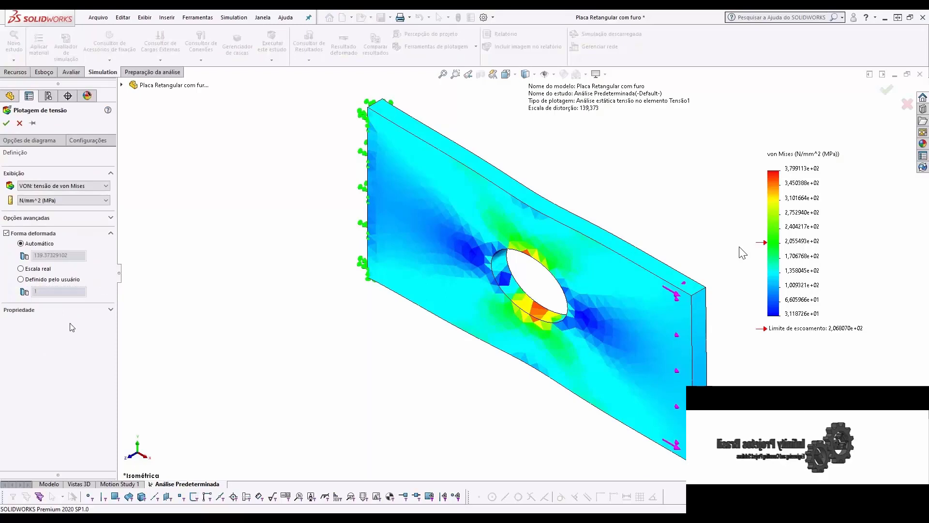
click(42, 218)
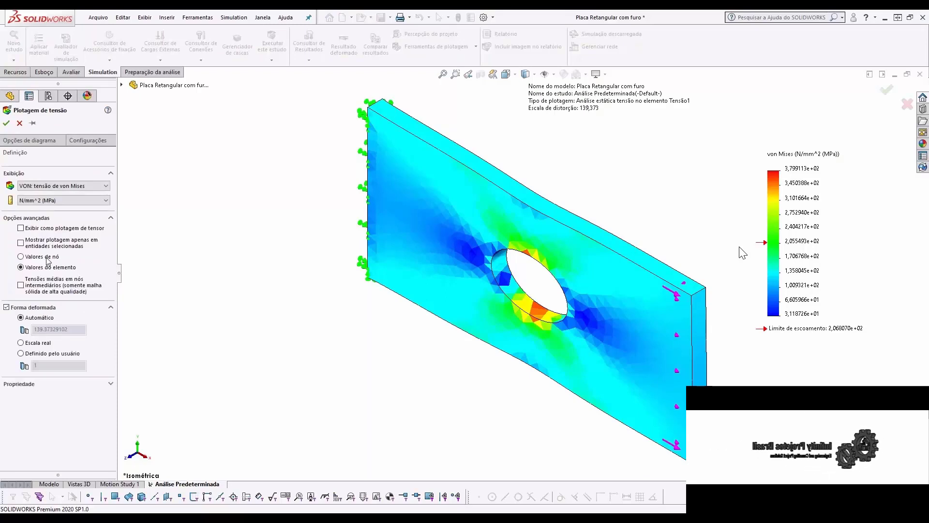
click(47, 257)
click(6, 123)
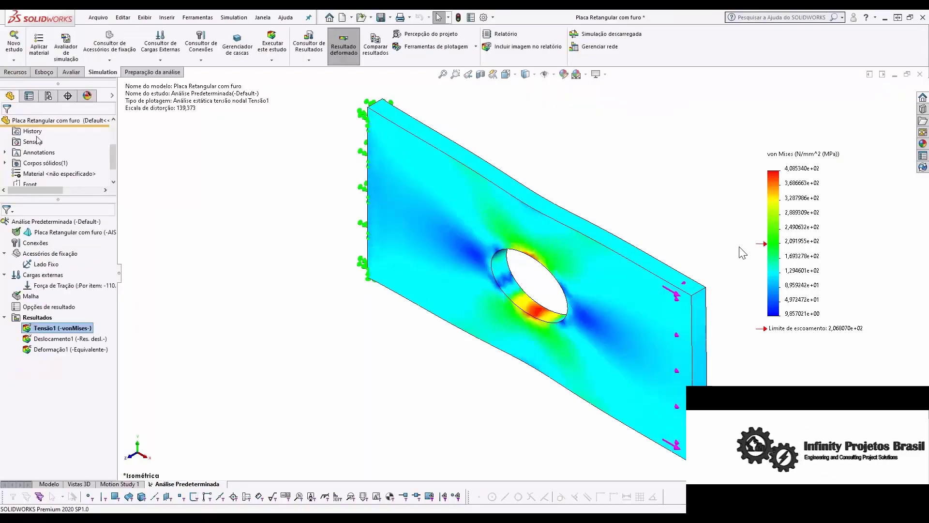
scroll(39, 140, down, 2)
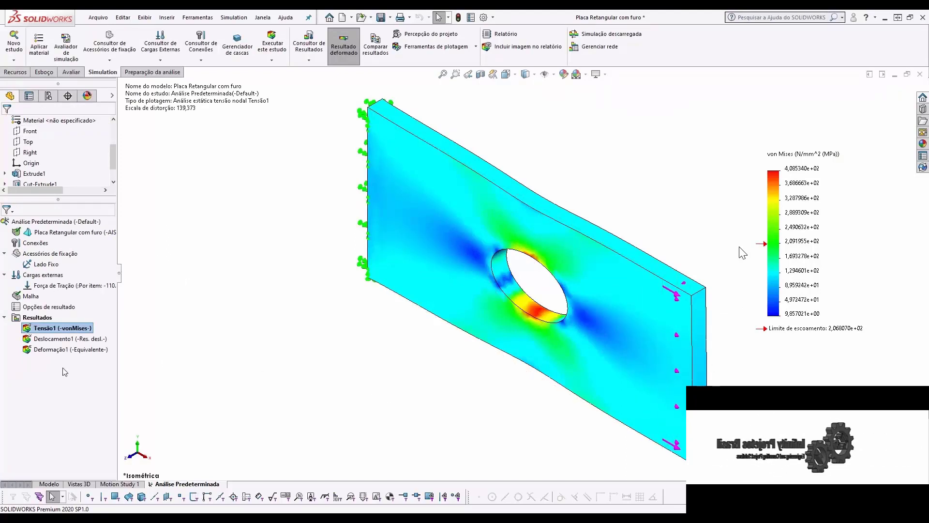
- Cap the Tensão1 plot's maximum at 206.8 MPa instead of the automatic value
right_click(55, 330)
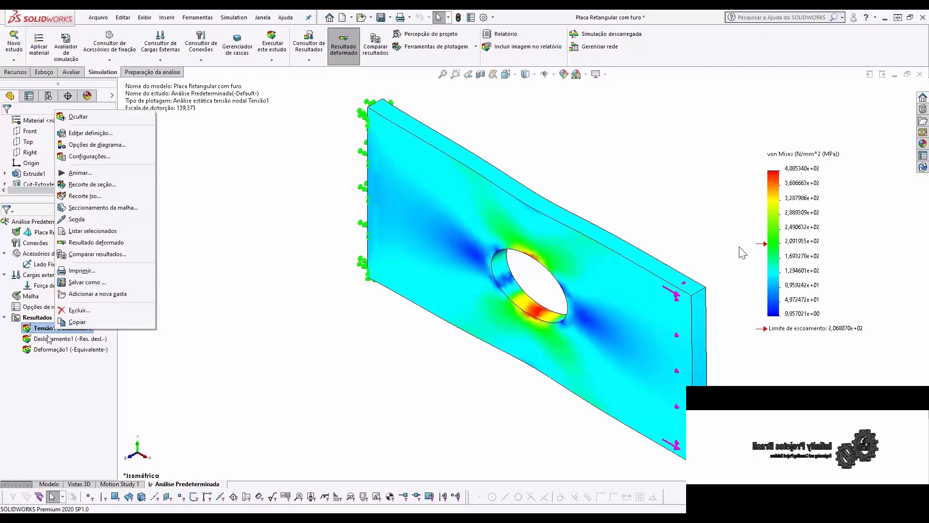
click(97, 144)
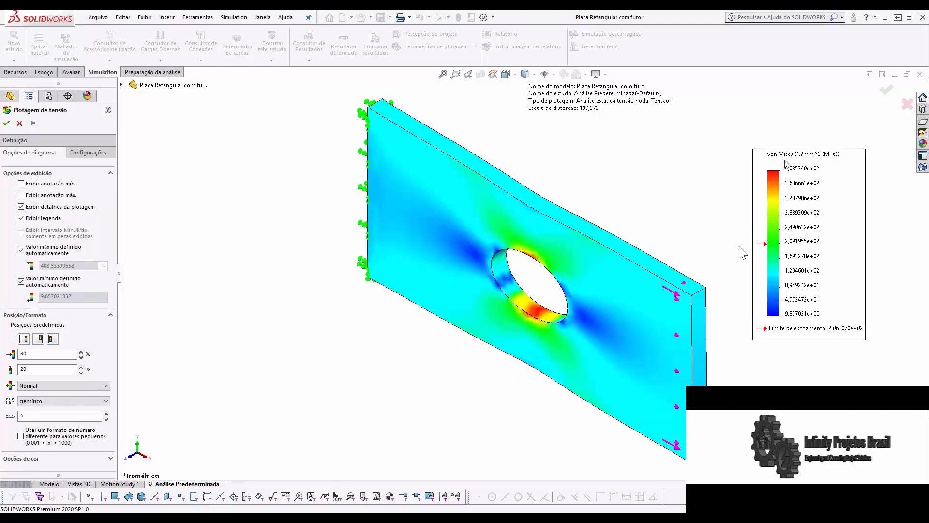
click(22, 250)
key(Tab)
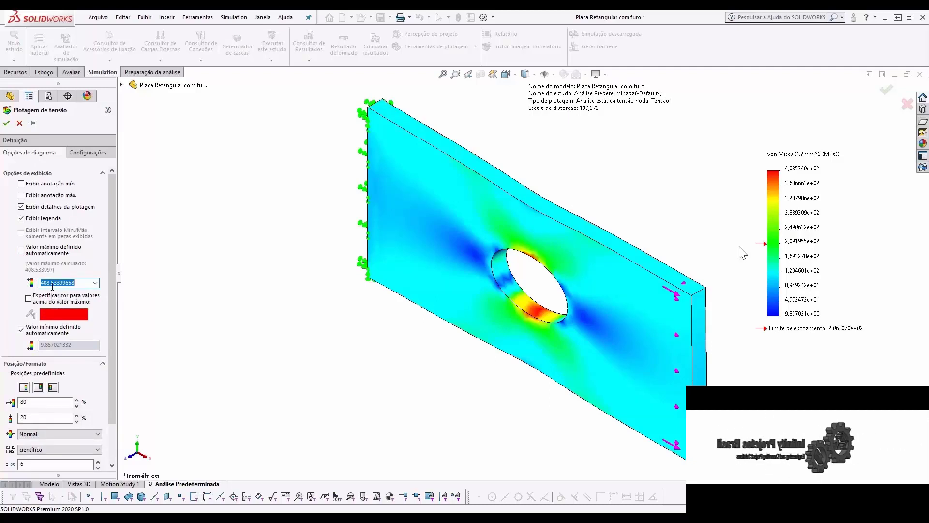
text(20)
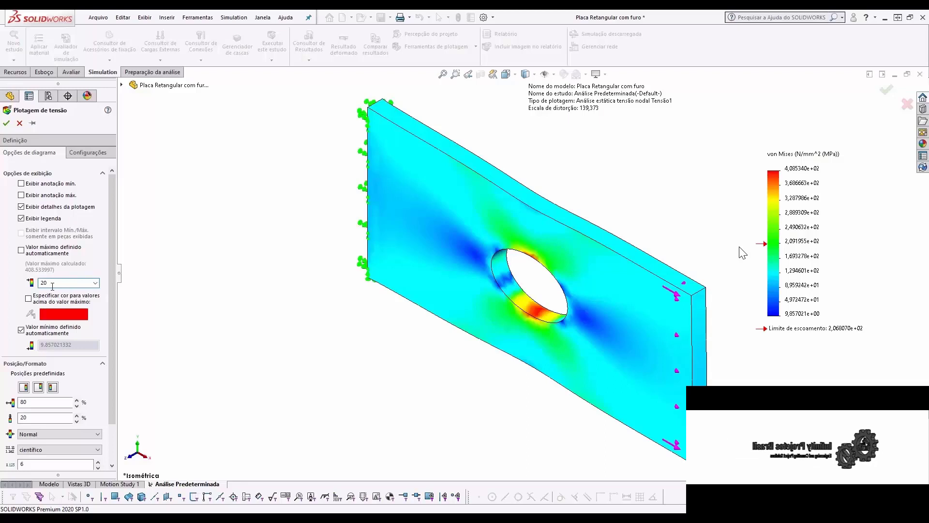
text(6.8)
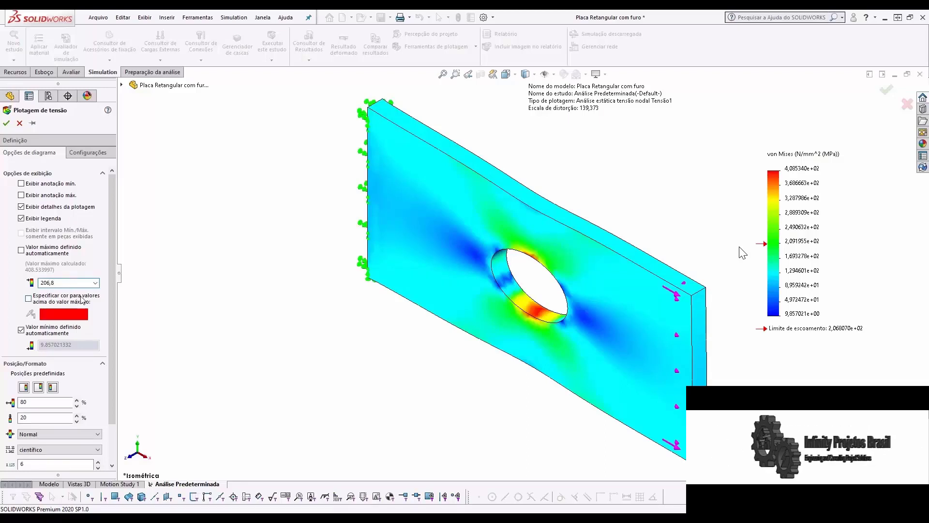
key(Return)
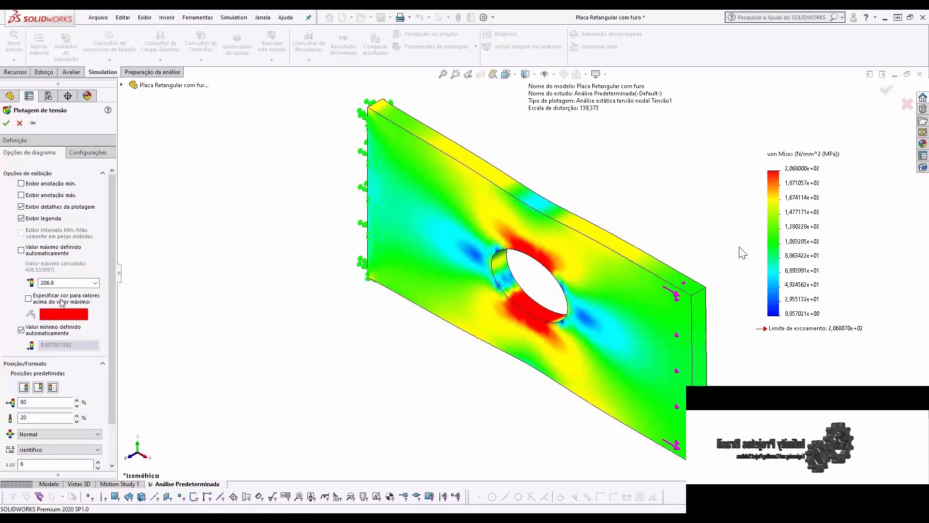
- Colour values above the maximum black, then restore the automatic maximum
click(50, 302)
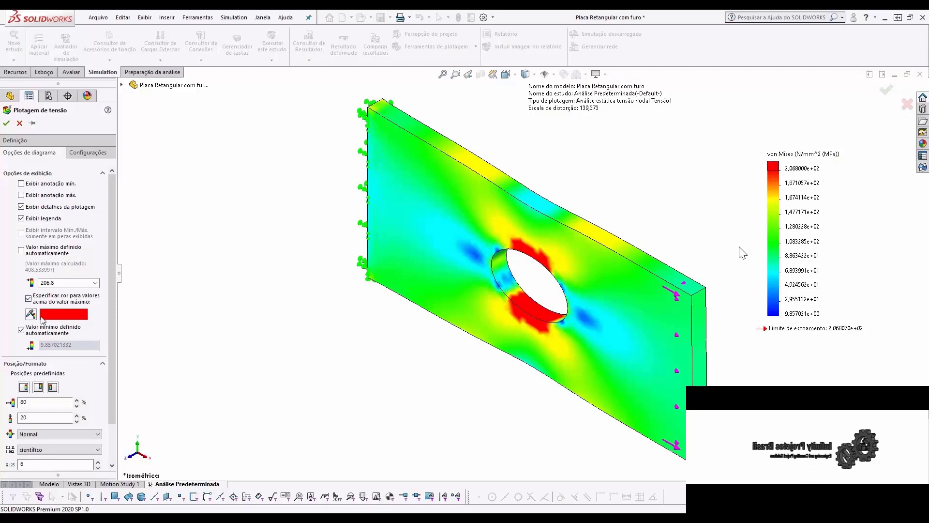
click(30, 315)
click(419, 264)
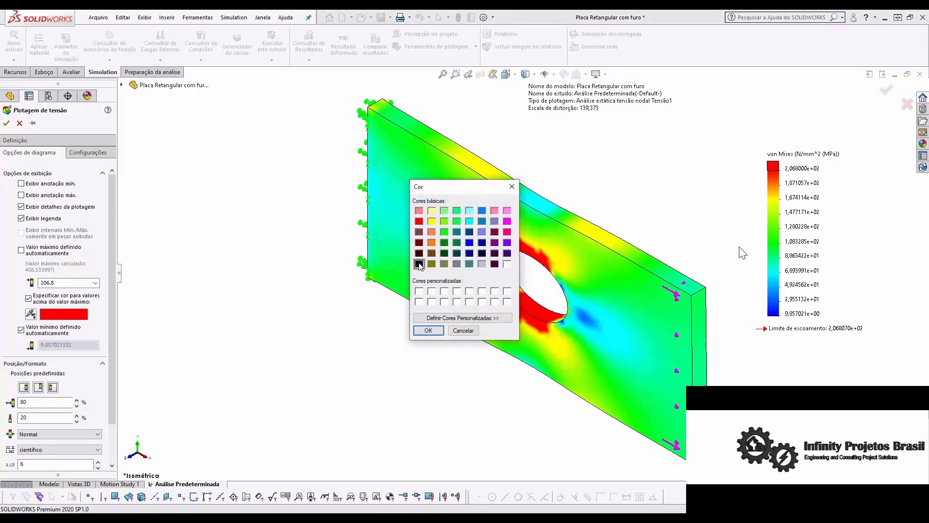
click(435, 331)
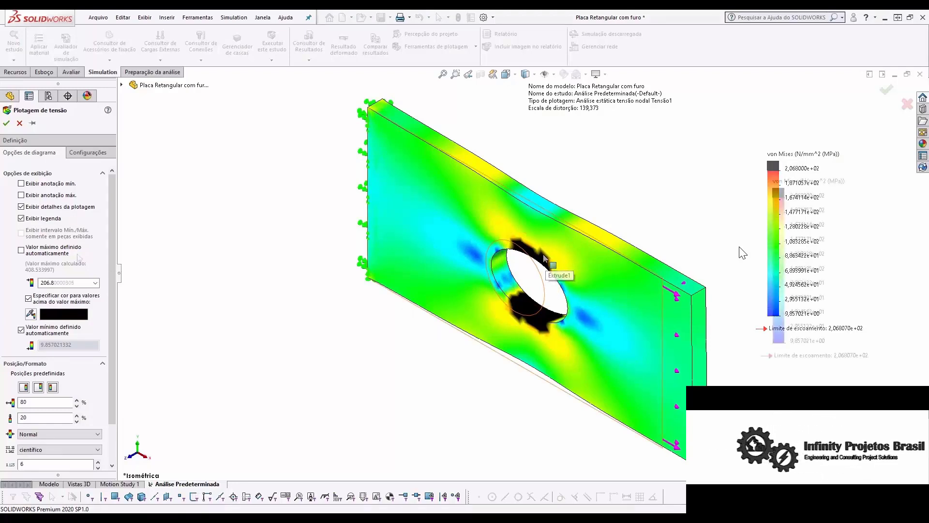
click(21, 250)
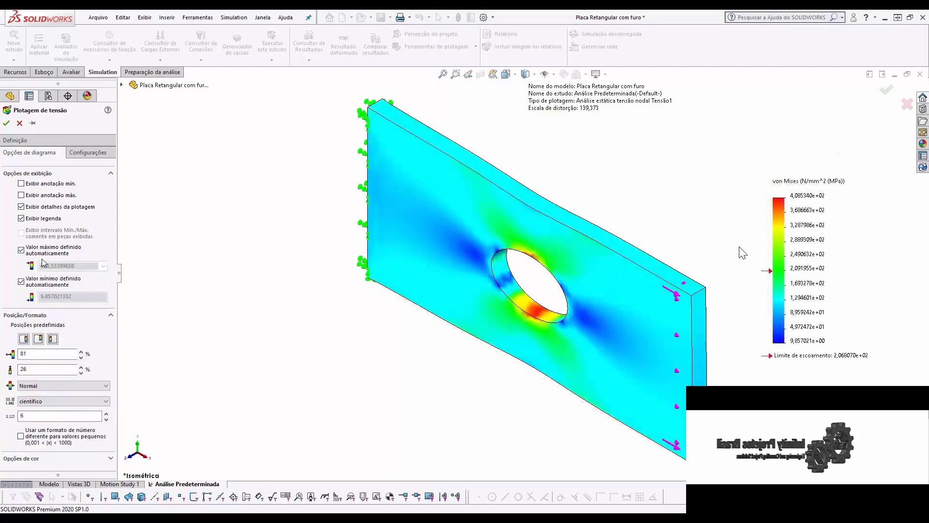
- Accept the stress plot, then view Deslocamento1, Deformação1, and Deslocamento1 again
click(8, 124)
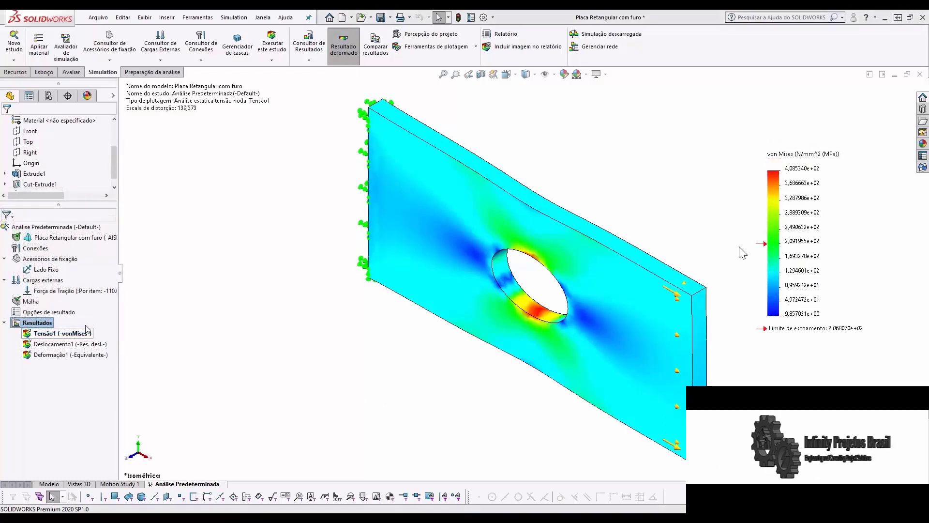
double_click(65, 345)
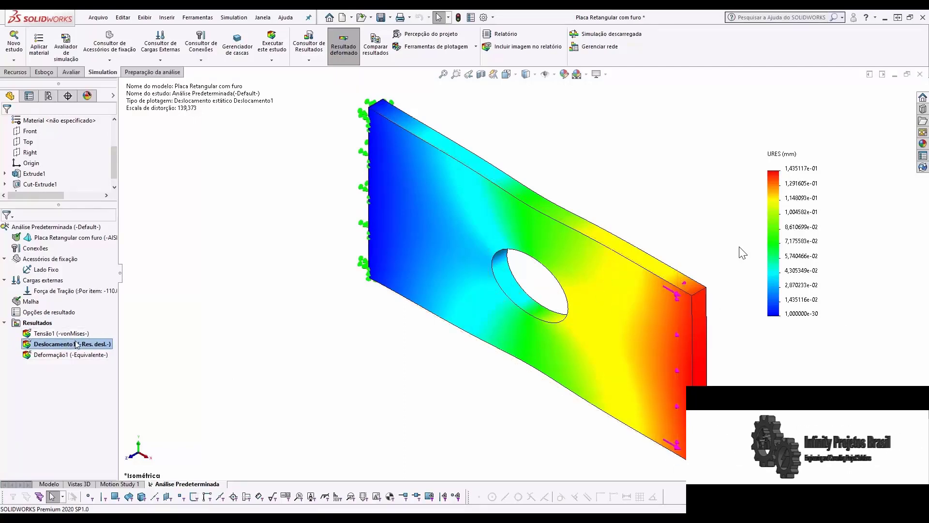
double_click(66, 355)
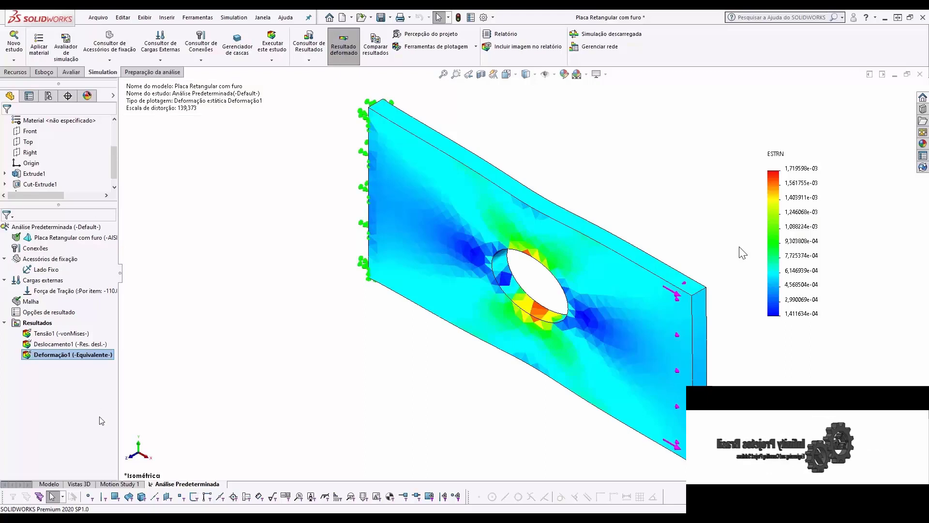
double_click(68, 344)
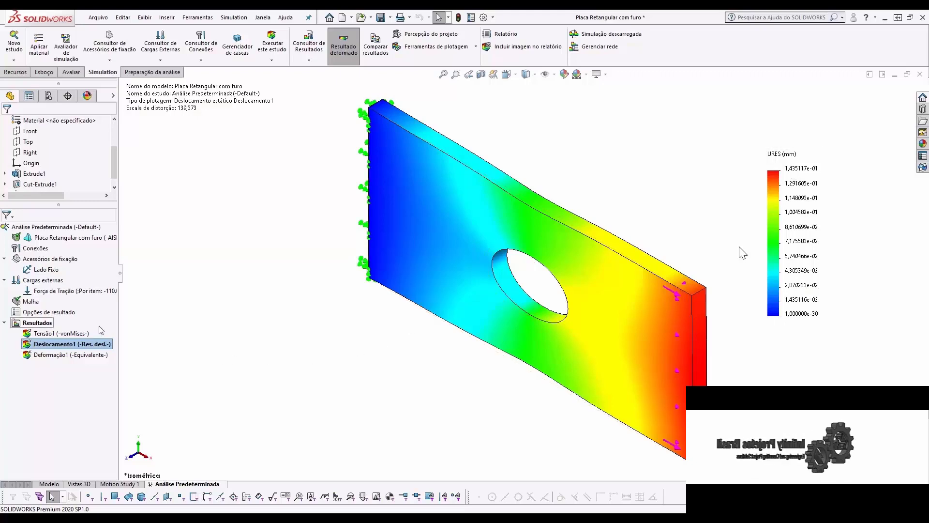
- Create Tensão2 as a P1 first principal stress plot, then view Tensão1 and Tensão2
right_click(50, 323)
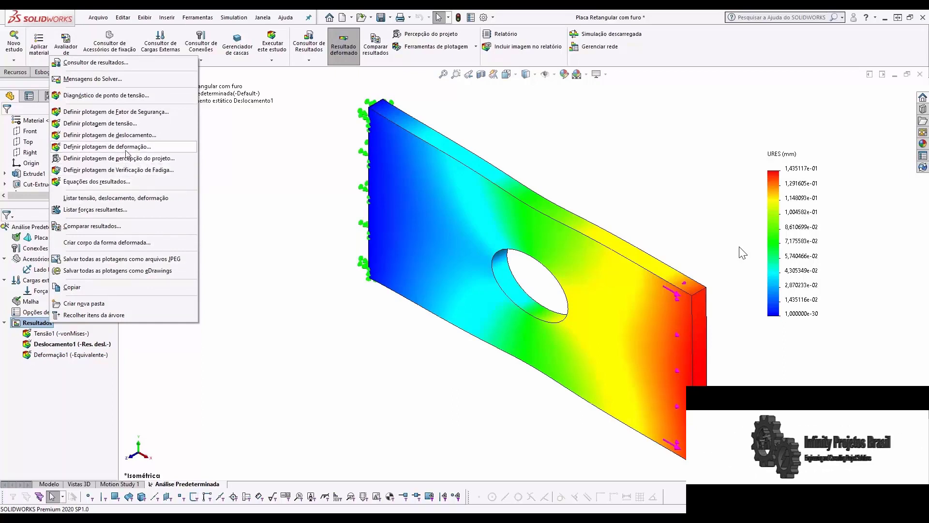
click(134, 124)
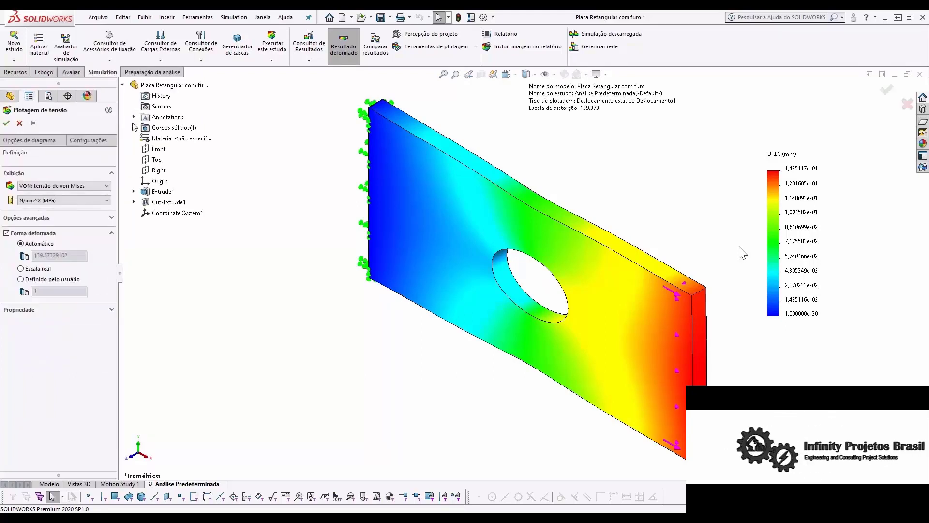
click(75, 187)
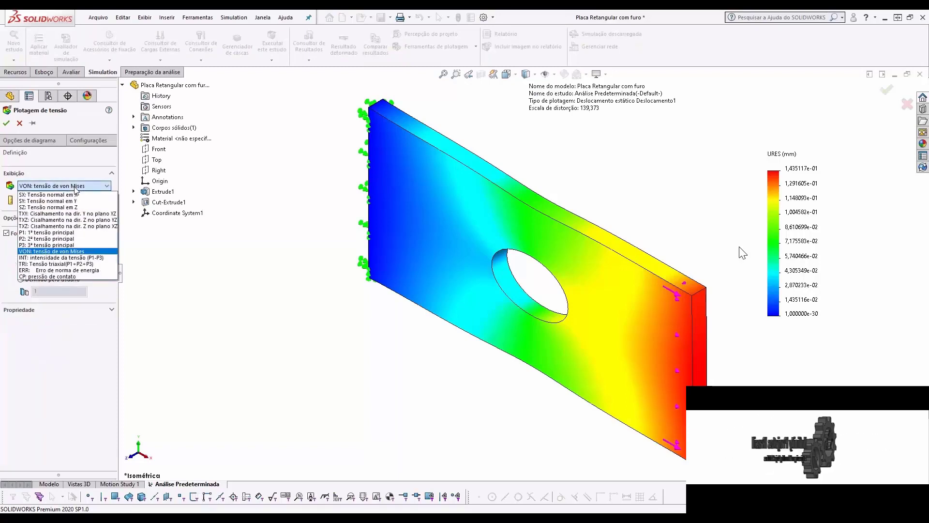
click(51, 232)
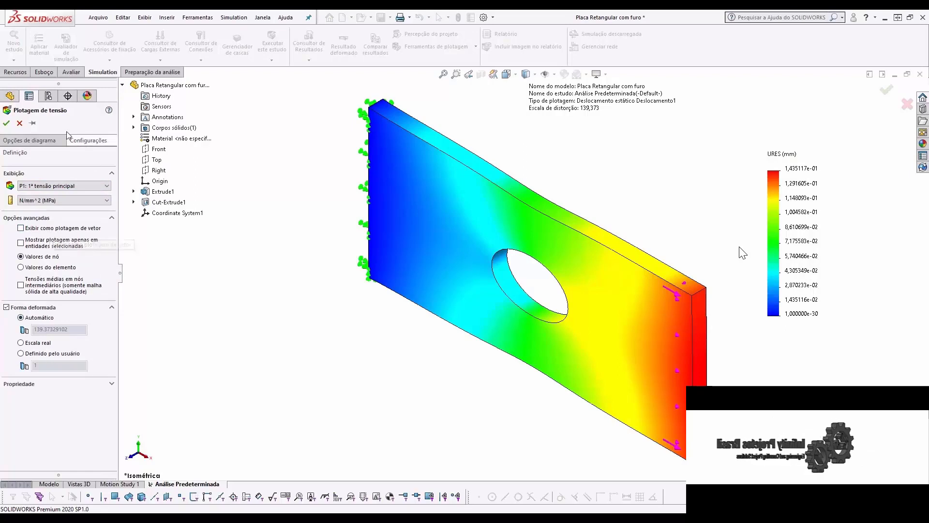
click(6, 124)
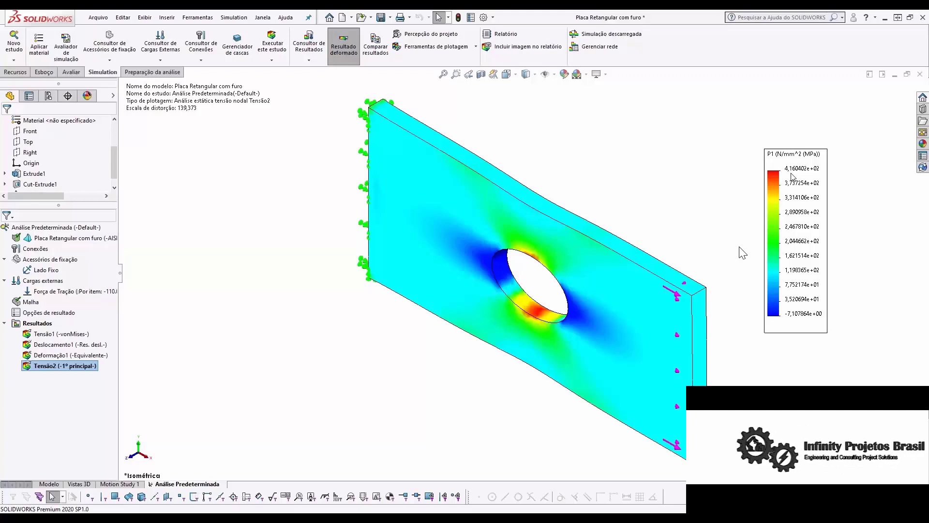
double_click(70, 333)
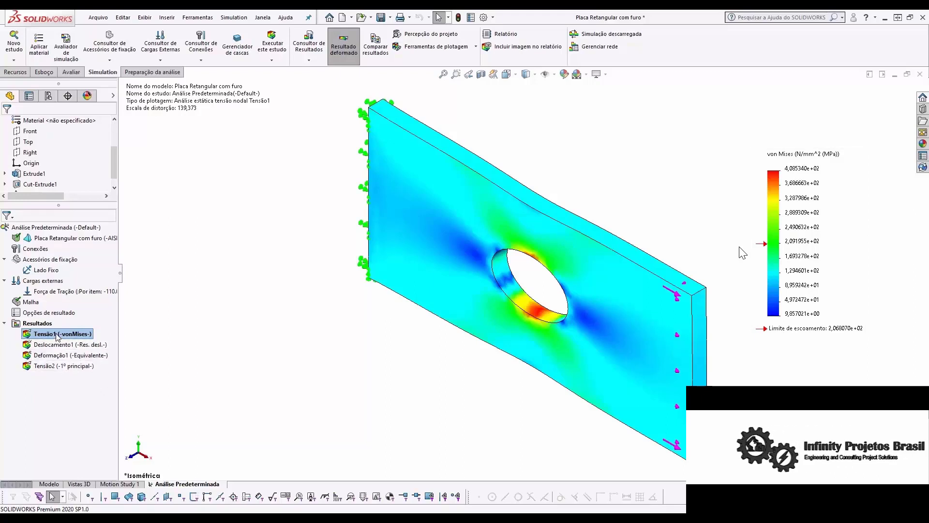
double_click(65, 366)
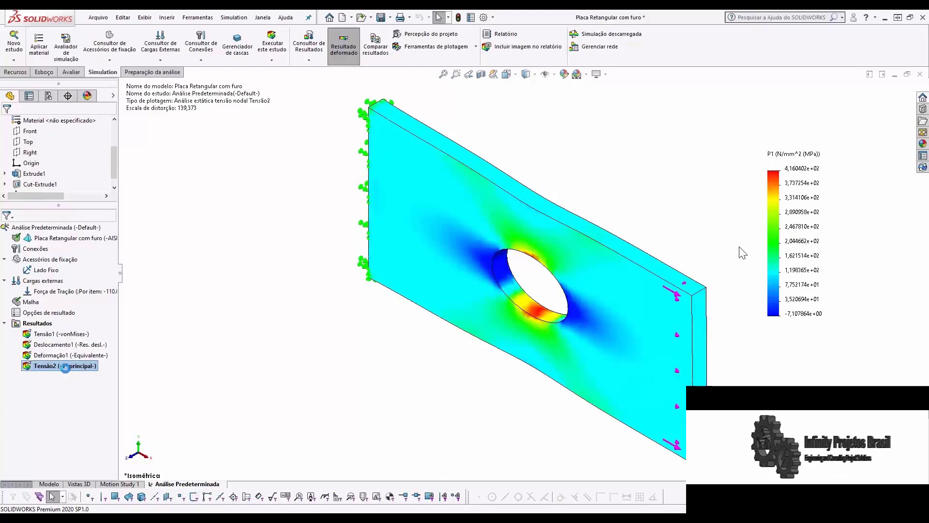
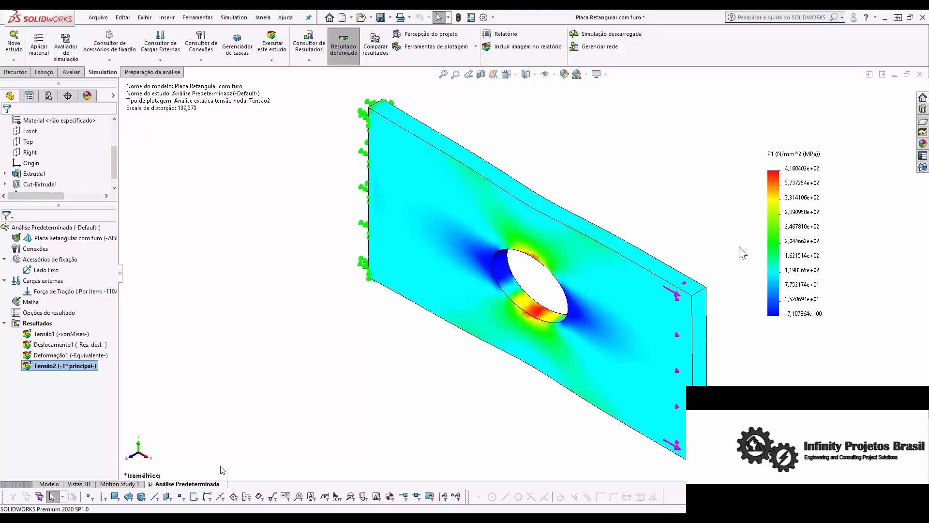
- Duplicate the Análise Predeterminada study as 'Sem refinamento', keeping its fixture and tensile load
right_click(205, 484)
click(239, 423)
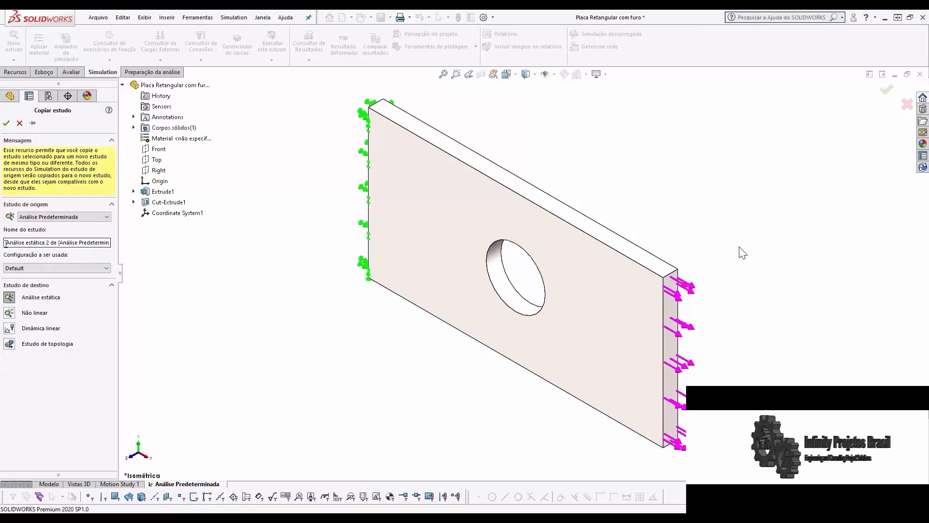
drag(6, 242, 135, 254)
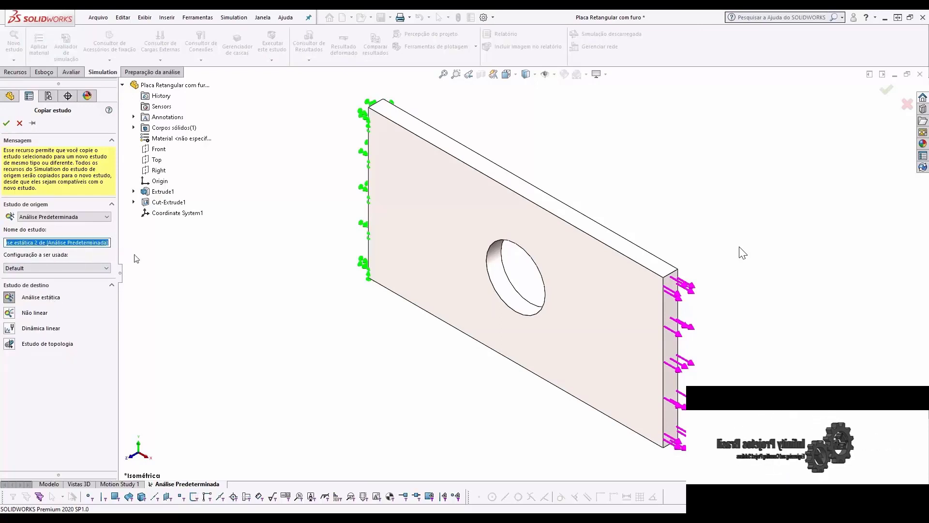
key(BackSpace)
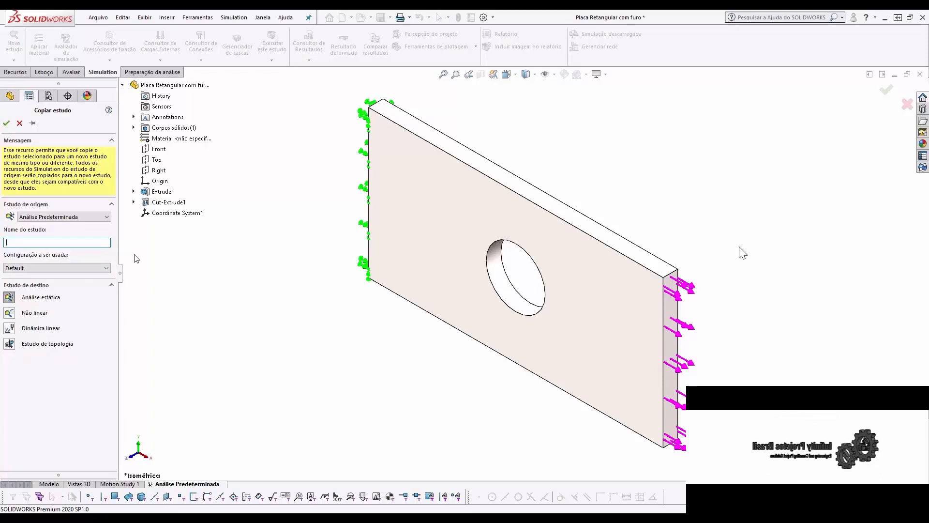
text(Sem)
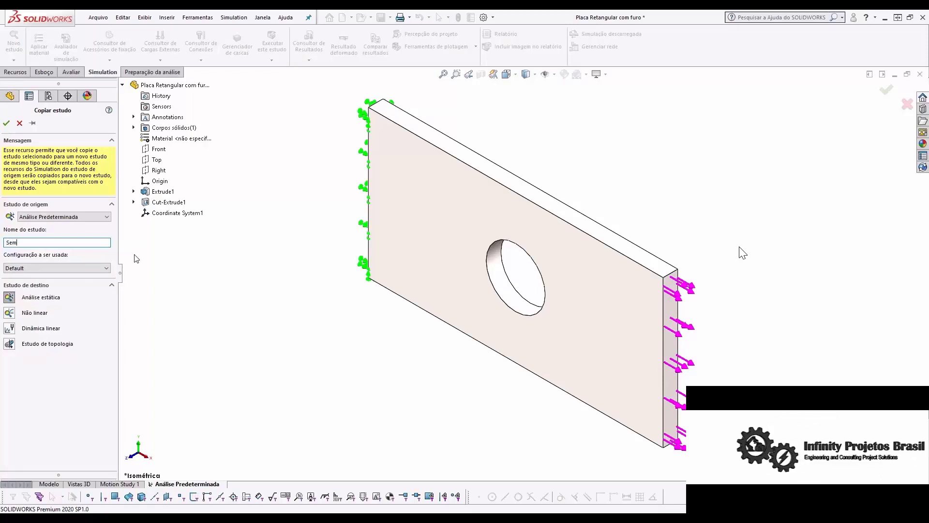
text( ref)
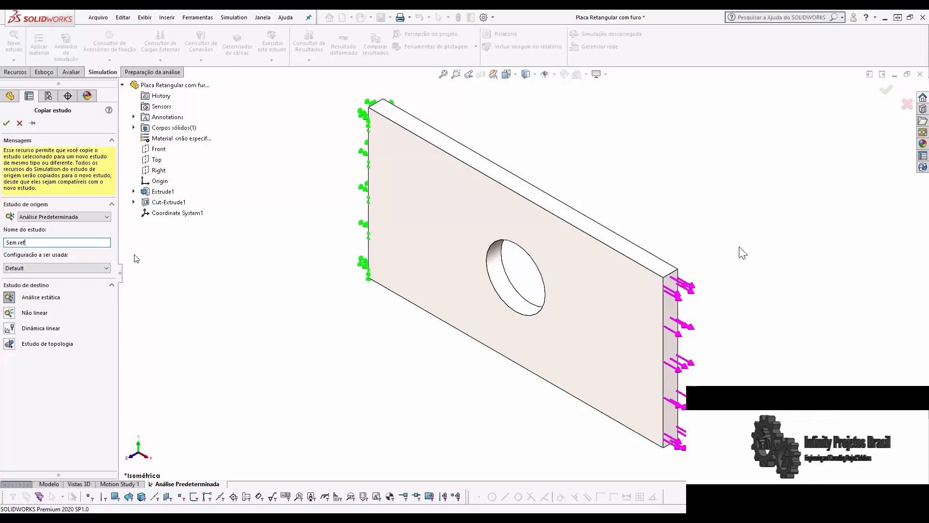
text(inamento)
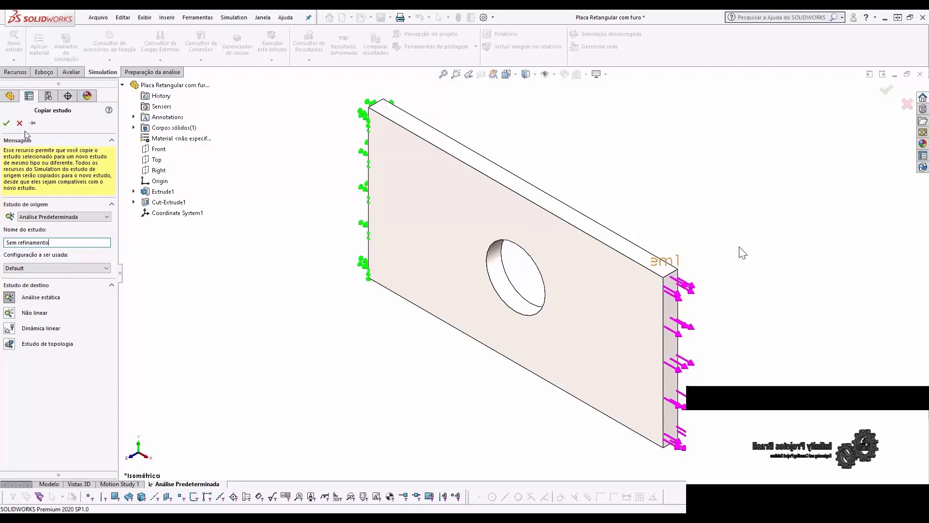
click(6, 124)
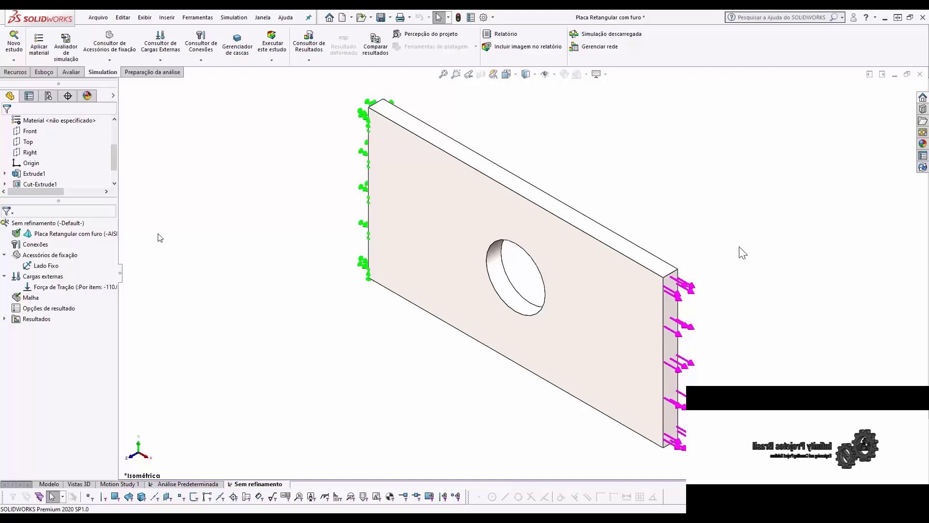
- Remesh Sem refinamento at Grossa density with Parâmetros de malha enabled
right_click(29, 297)
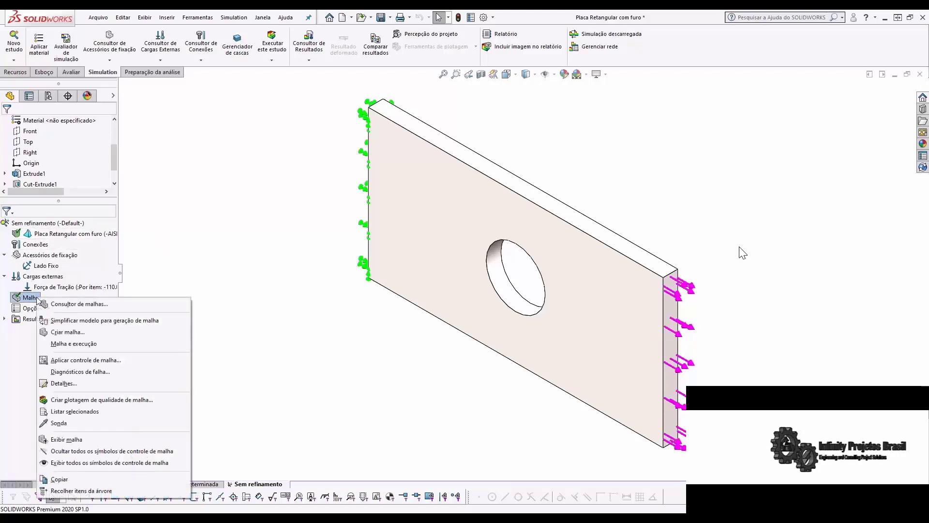
click(56, 333)
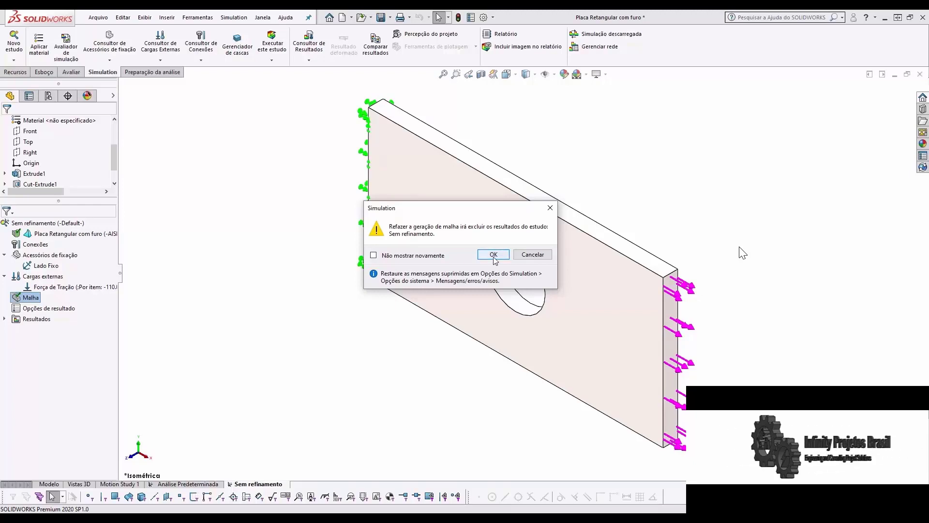
click(492, 257)
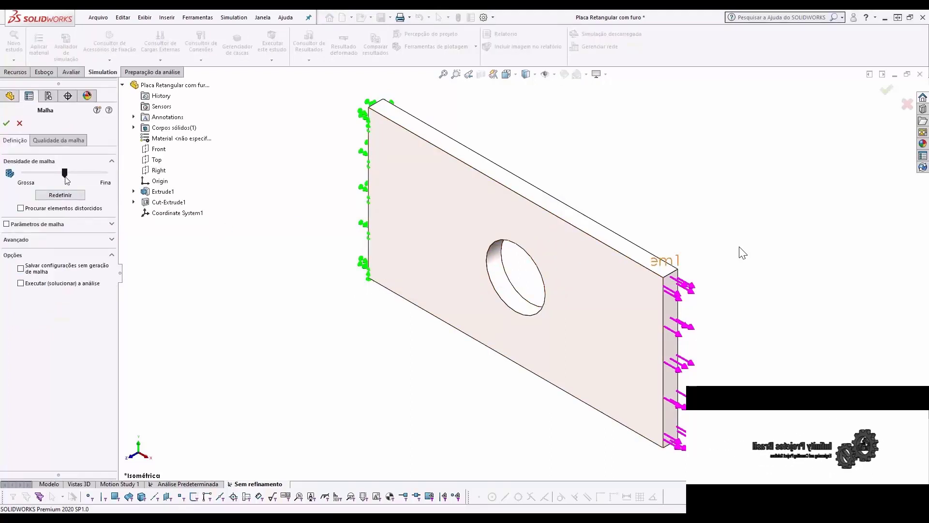
drag(65, 174, 22, 177)
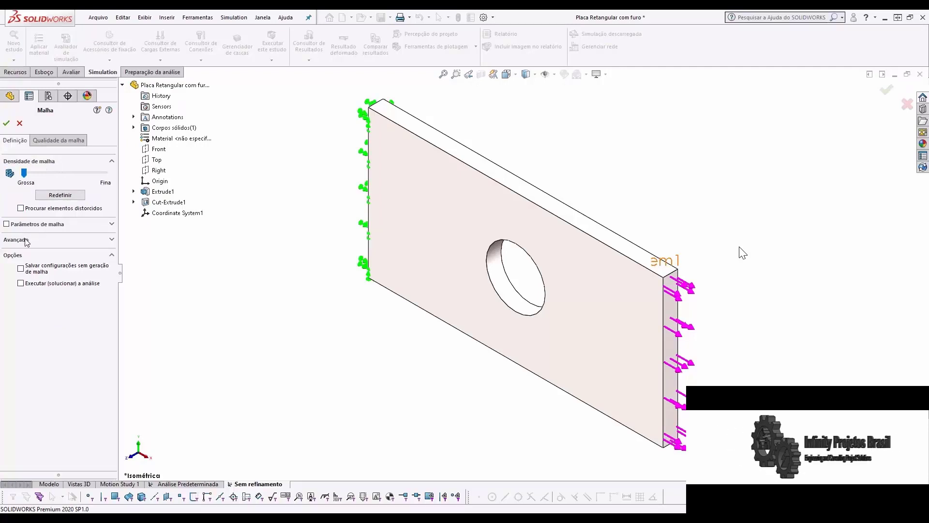
click(37, 225)
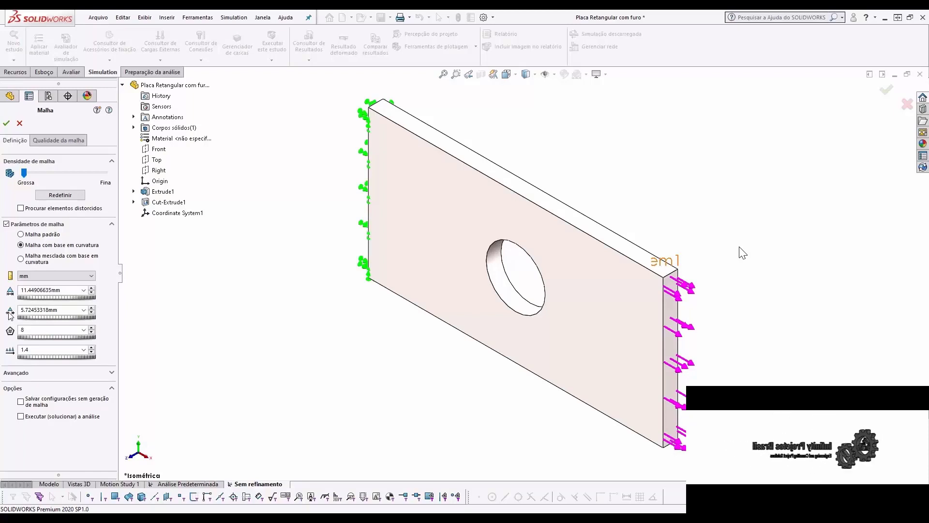
click(8, 123)
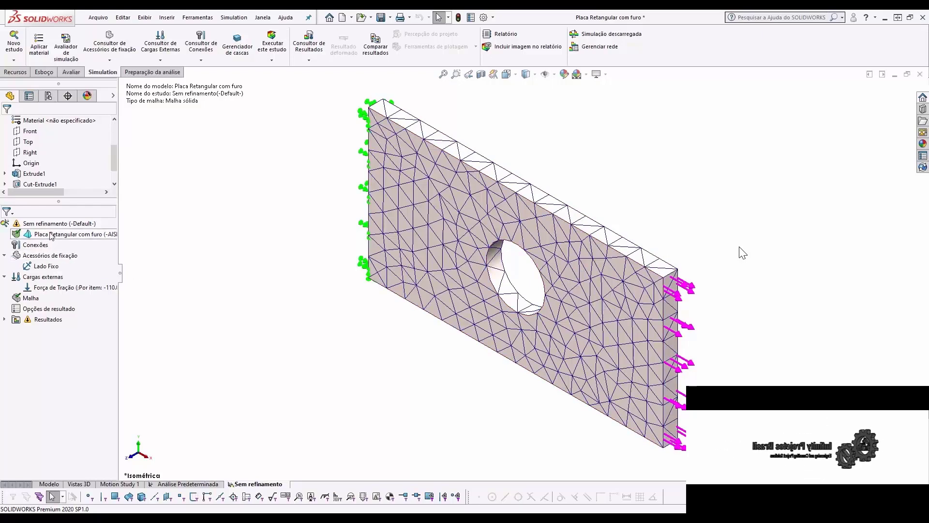
- Run Sem refinamento (P1 peak 4,119772e+02 MPa), then switch back to Análise Predeterminada
right_click(60, 224)
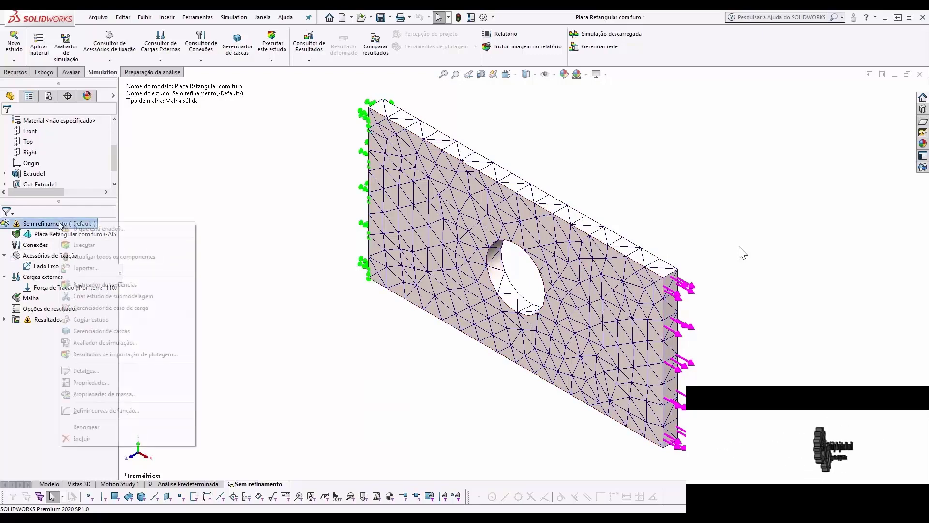
click(72, 246)
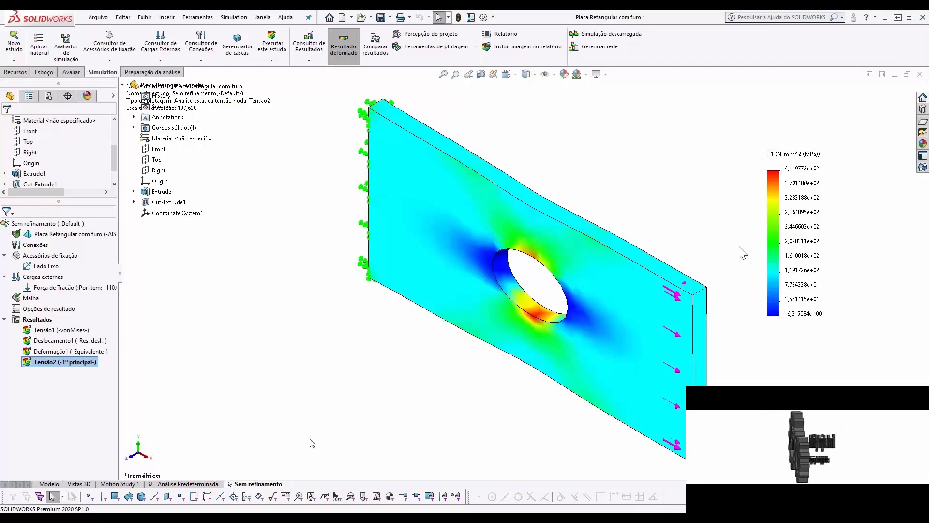
right_click(208, 485)
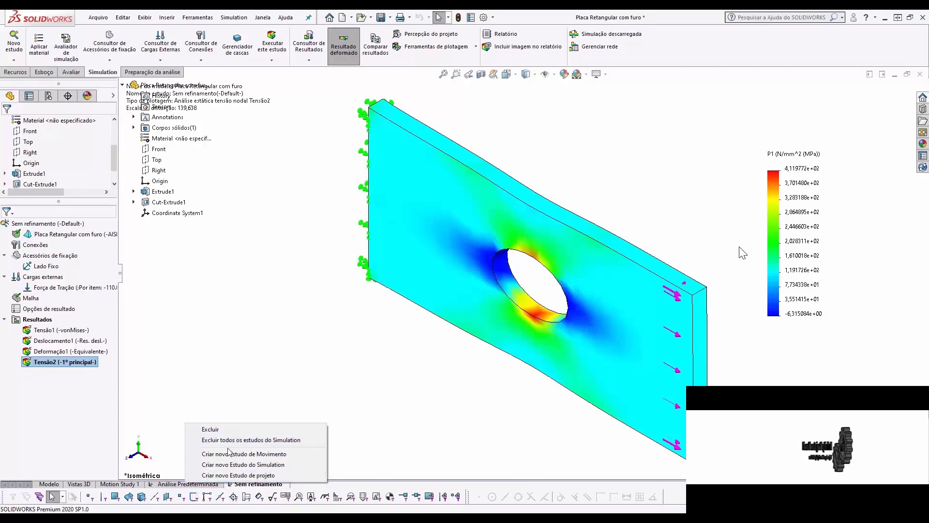
click(186, 484)
- Copy the Análise Predeterminada study into a new study named 'Análise Fina'
right_click(180, 484)
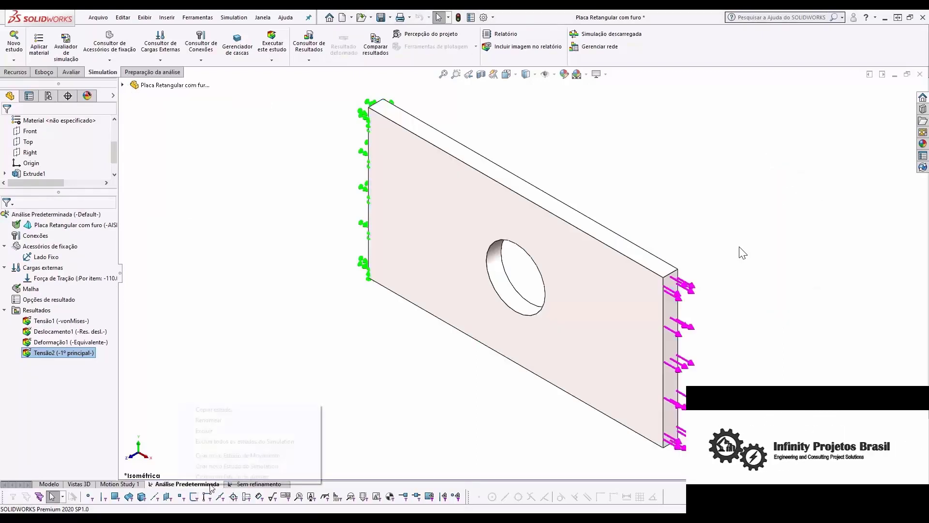
click(240, 410)
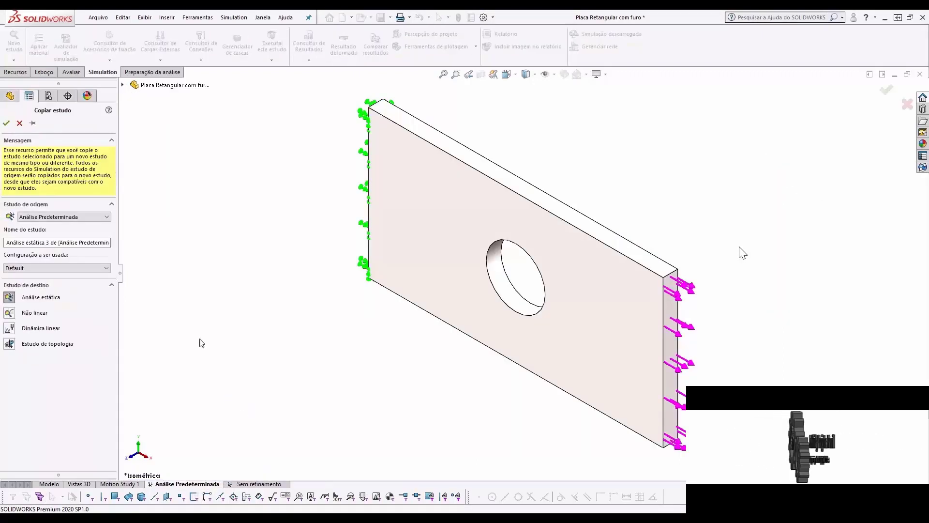
drag(6, 242, 168, 233)
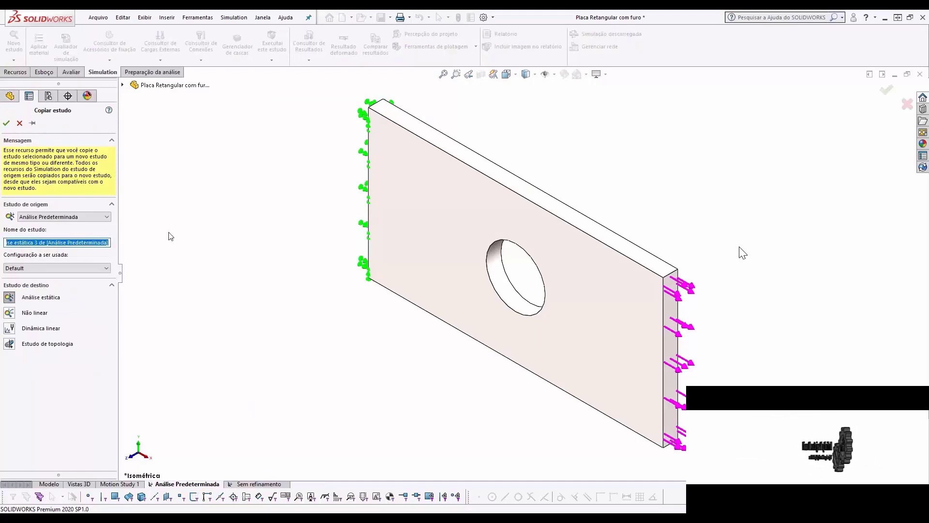
text(A)
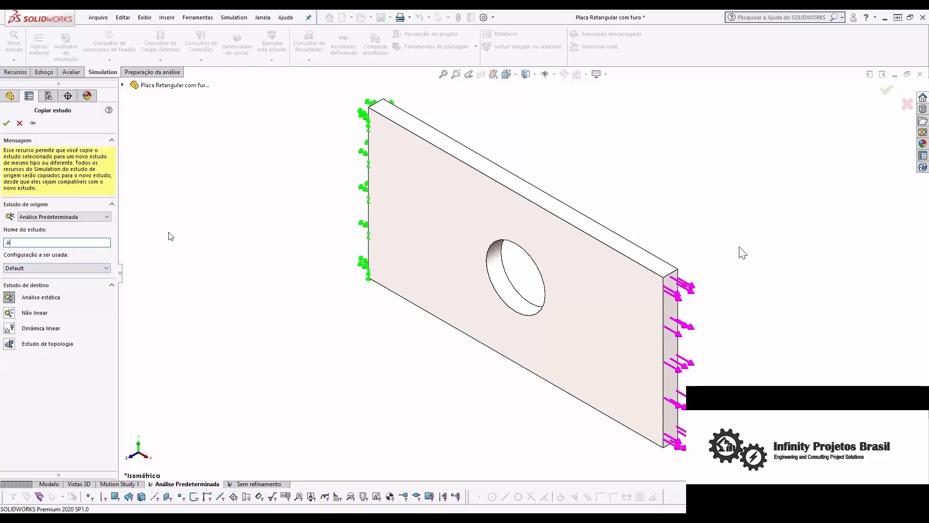
text(ná)
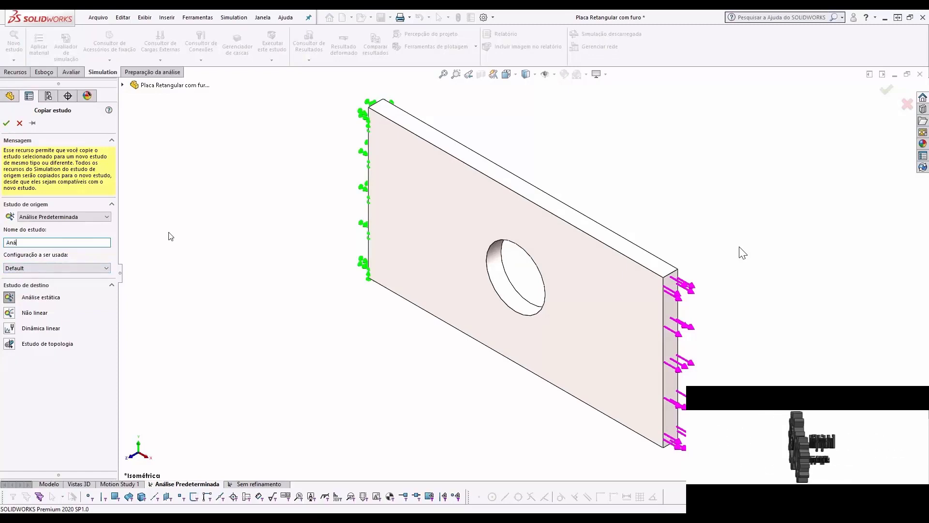
text(lise Fina)
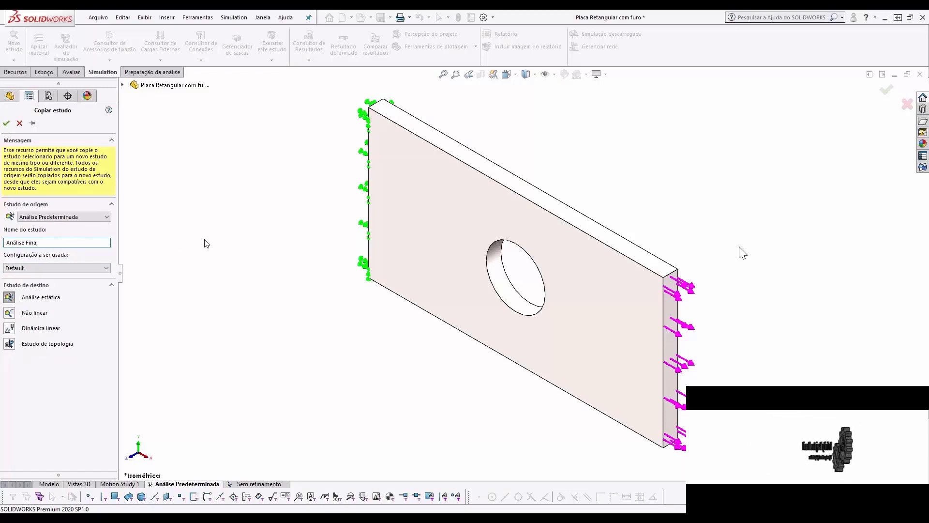
key(Return)
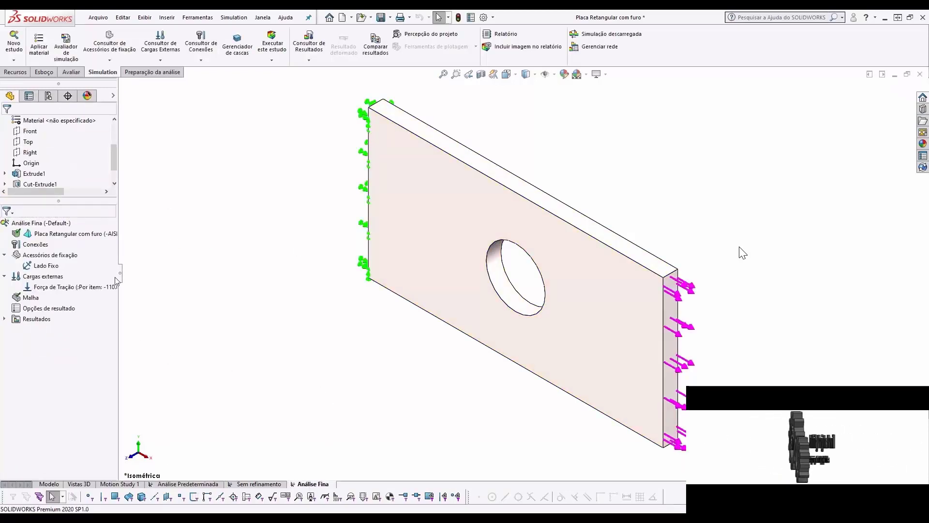
- Remesh Análise Fina at Fina density with Parâmetros de malha enabled
right_click(31, 299)
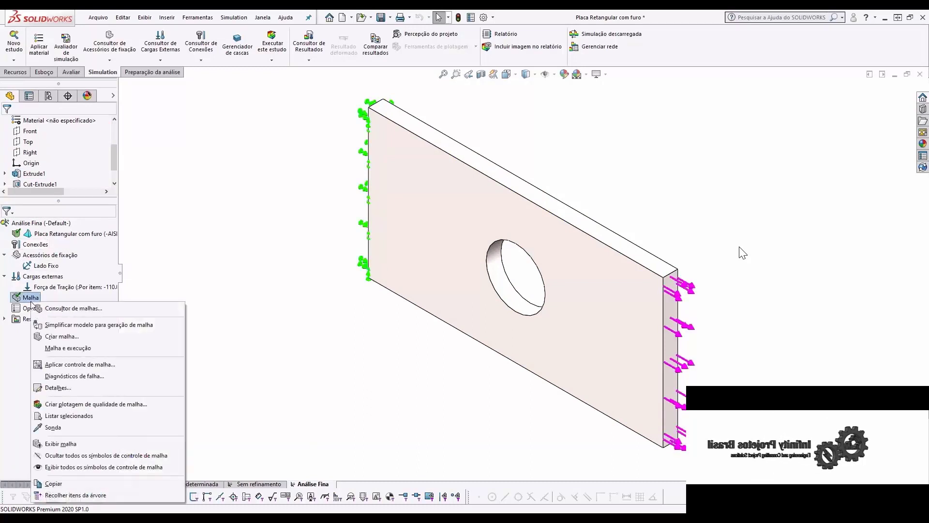
click(62, 336)
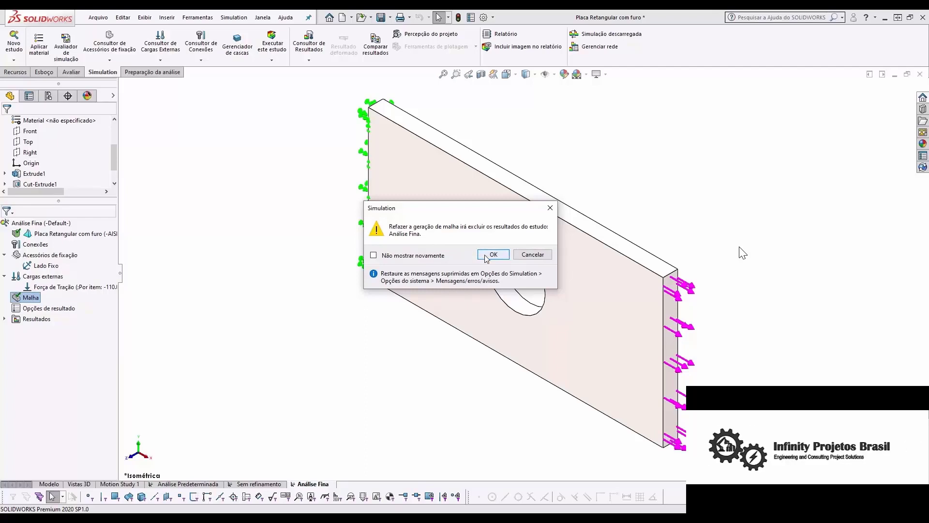
click(484, 255)
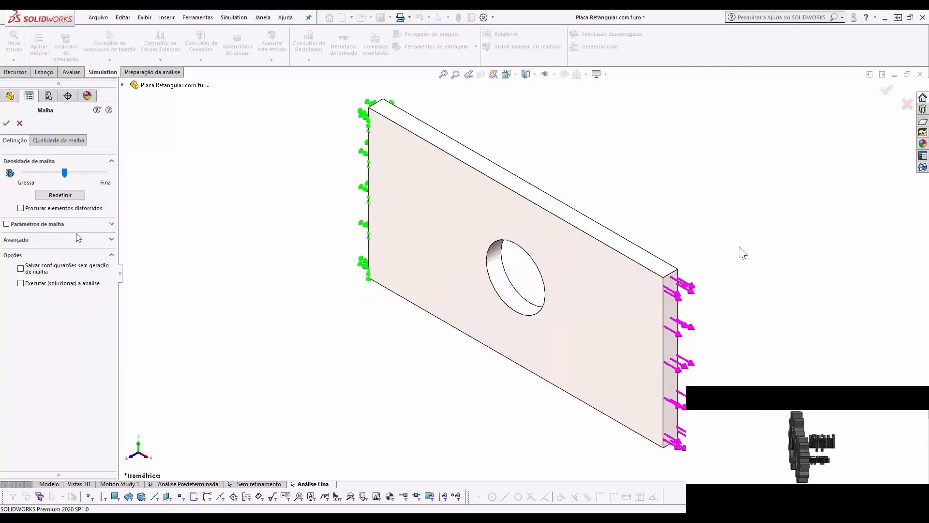
drag(64, 173, 127, 182)
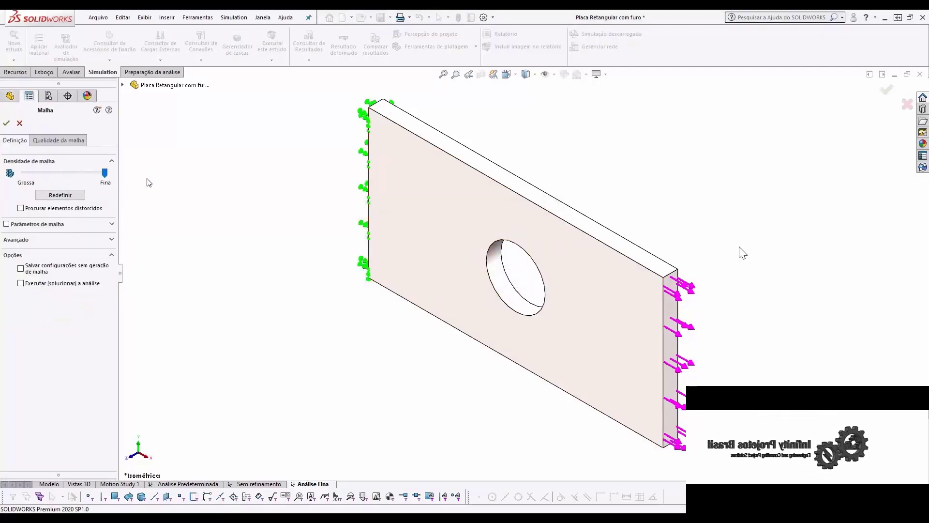
click(42, 241)
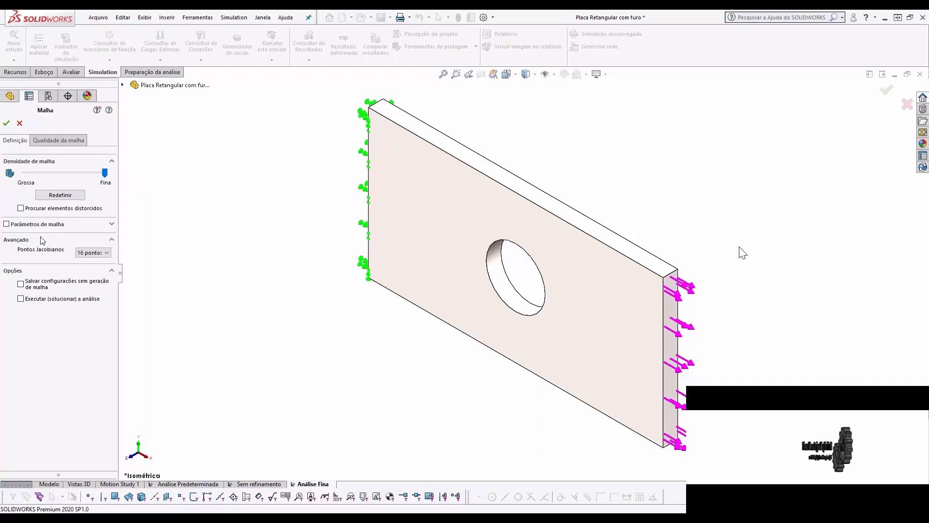
click(48, 224)
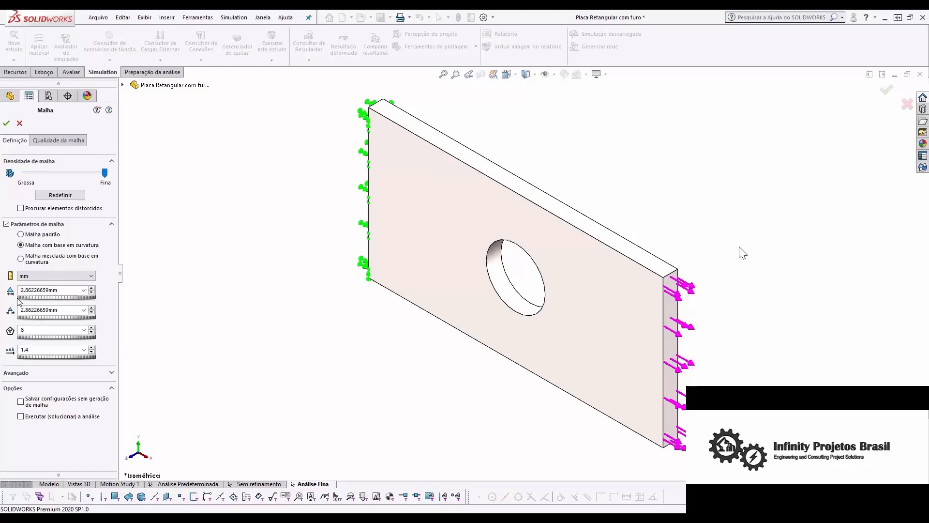
click(6, 123)
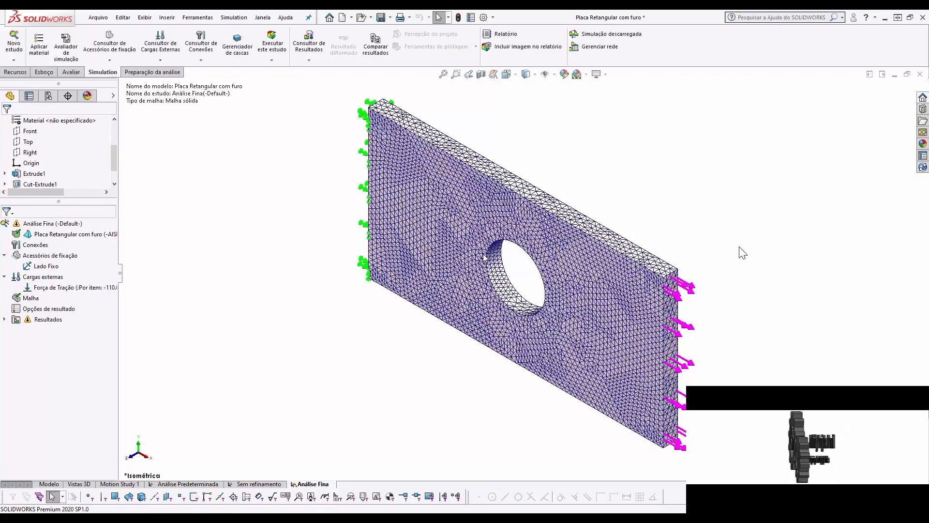
- Solve Análise Fina, producing a von Mises plot peaking at 4,156976e+02 MPa
scroll(697, 279, down, 5)
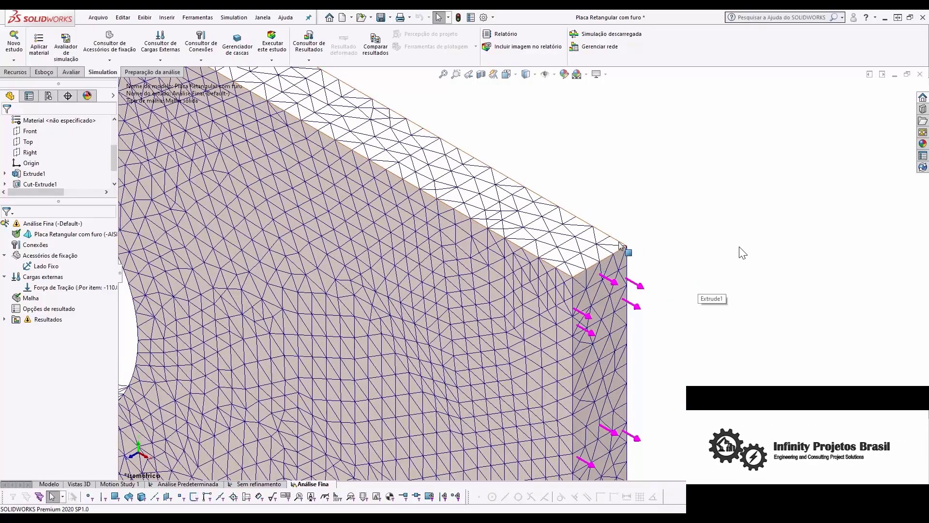
scroll(625, 247, up, 5)
scroll(581, 276, up, 2)
scroll(539, 305, down, 2)
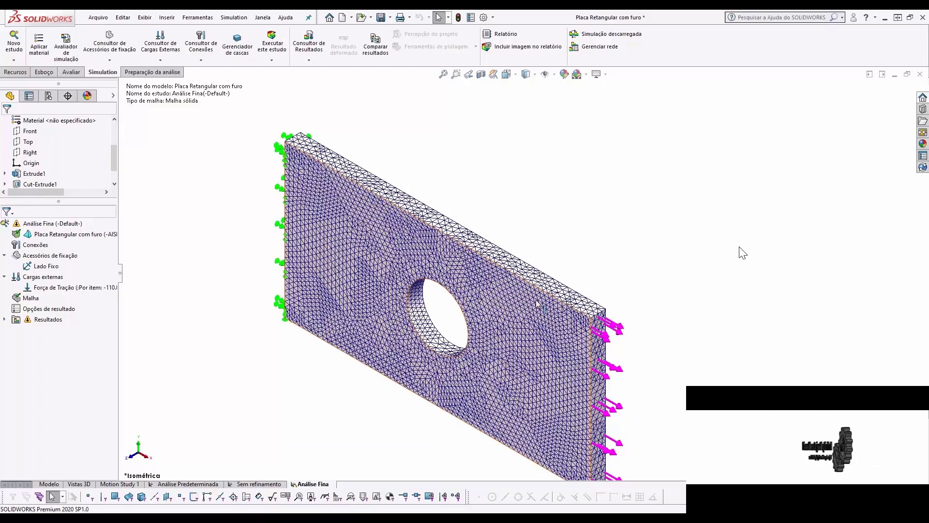
right_click(52, 222)
click(165, 243)
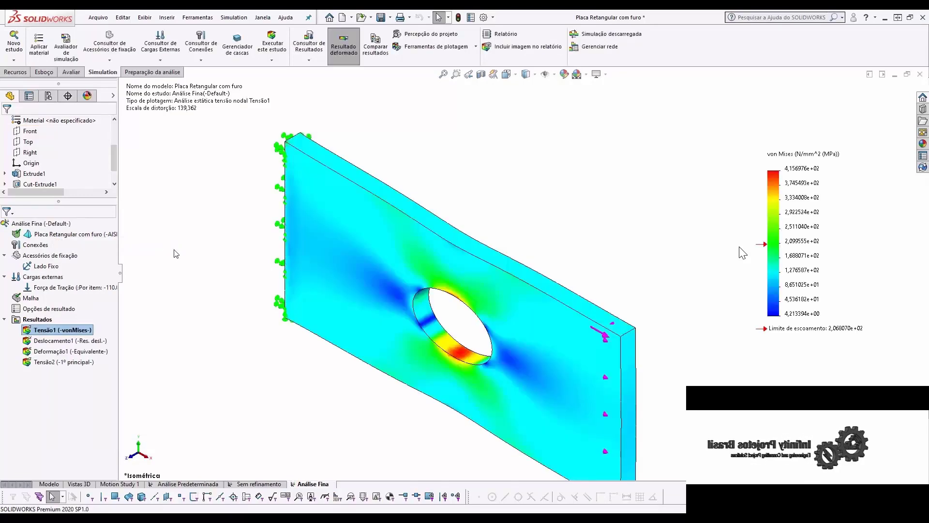
- Fit the view and show the Tensão2 first principal stress plot (peak 4,193761e+02 MPa)
key(f)
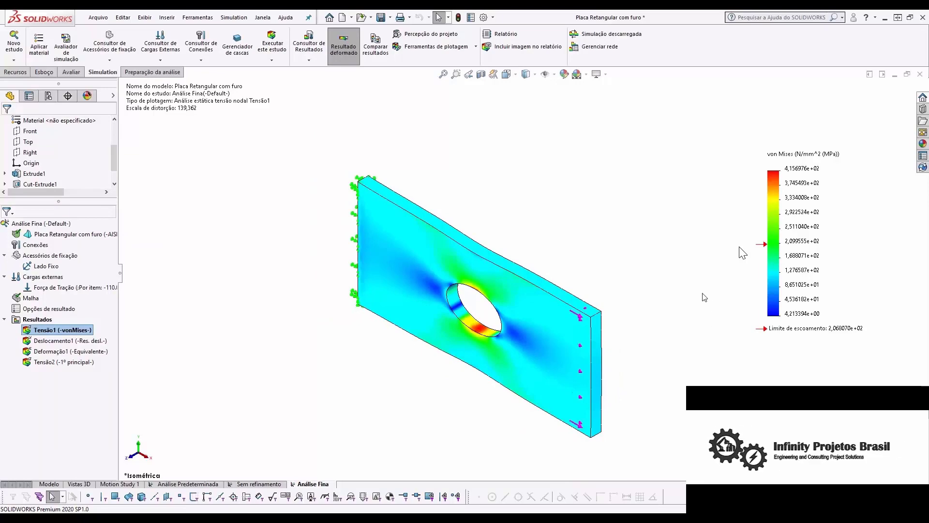
scroll(705, 297, down, 2)
scroll(705, 297, up, 1)
scroll(774, 296, up, 1)
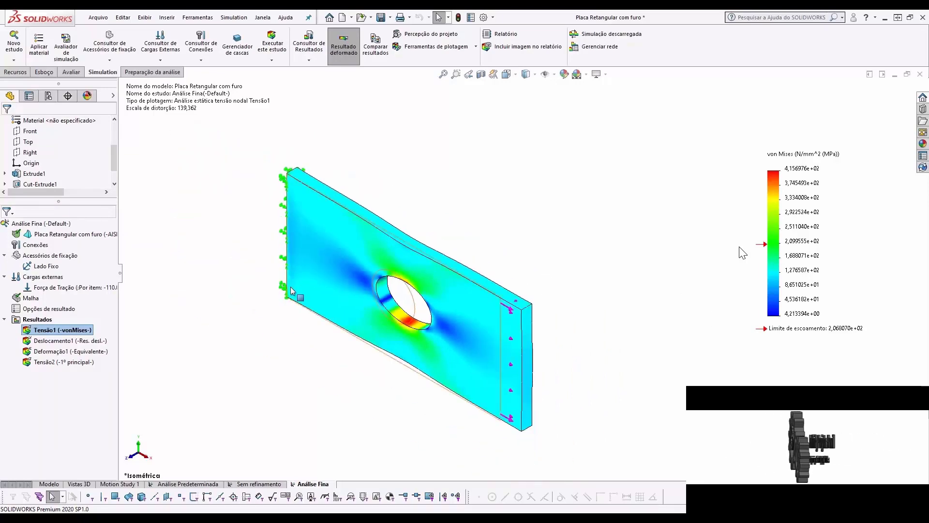
scroll(898, 296, up, 1)
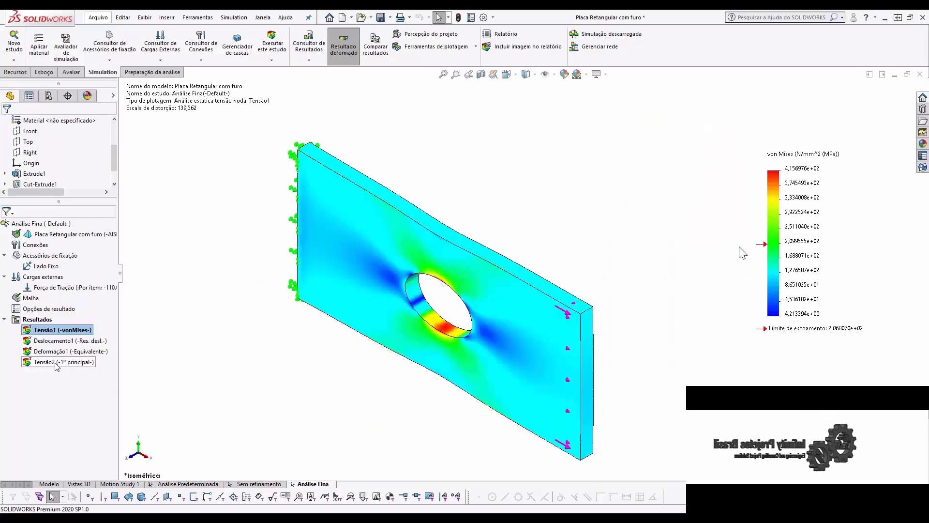
double_click(55, 362)
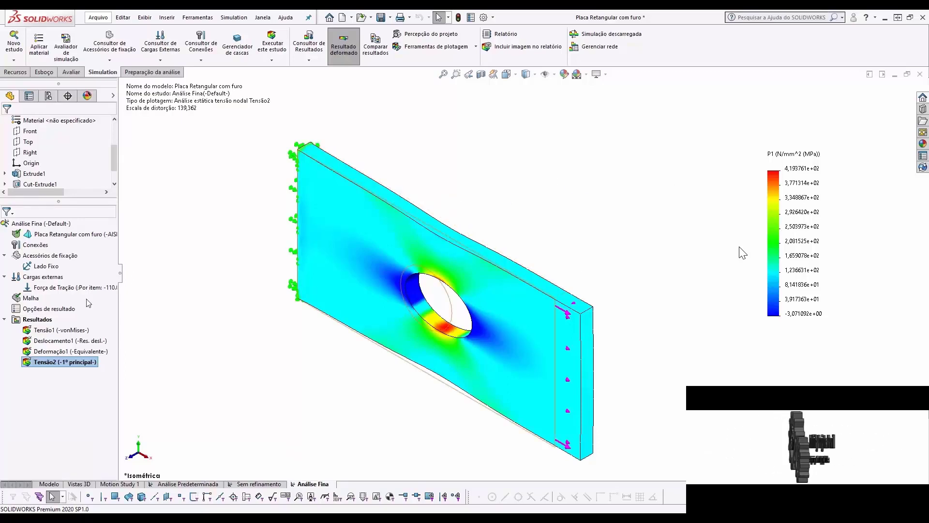
right_click(31, 321)
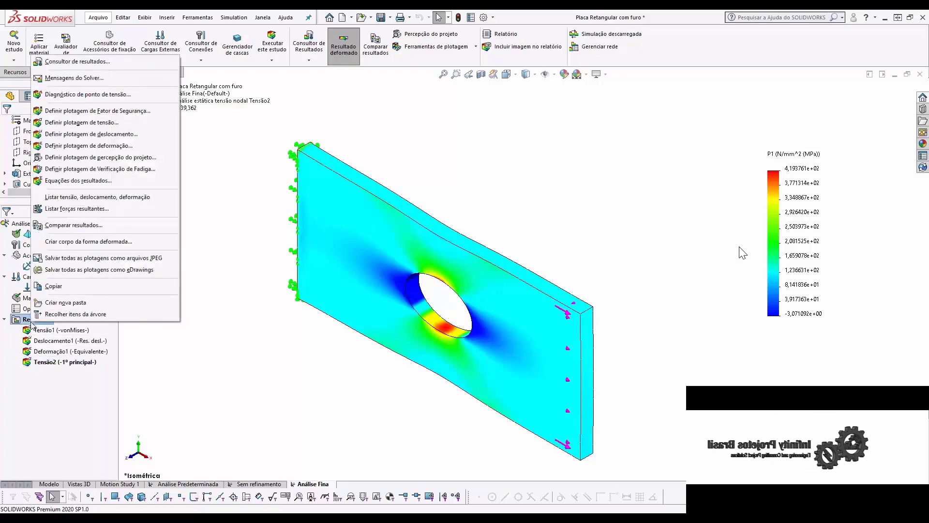
- Review the fine study's solver messages: 104248 nodes and 68511 elements
click(104, 82)
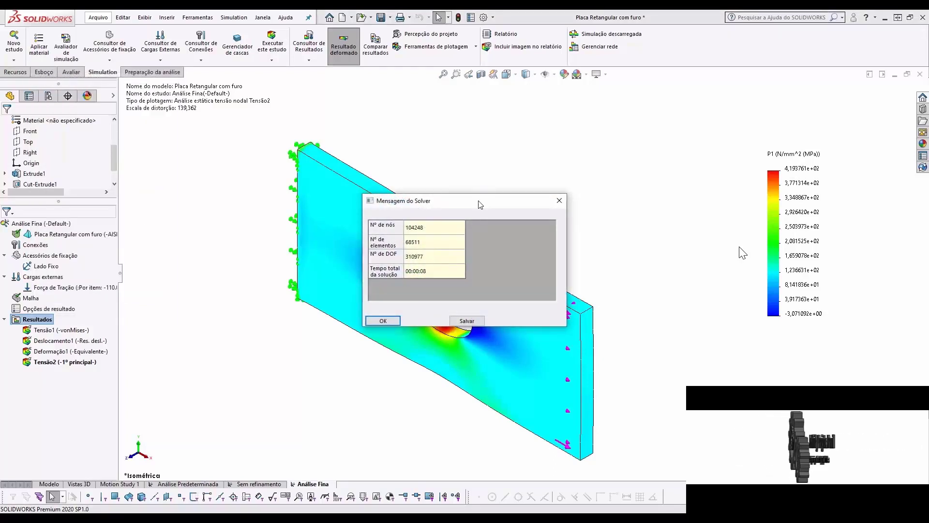
mouse_move(484, 200)
mouse_down()
mouse_move(538, 176)
mouse_move(573, 138)
mouse_up()
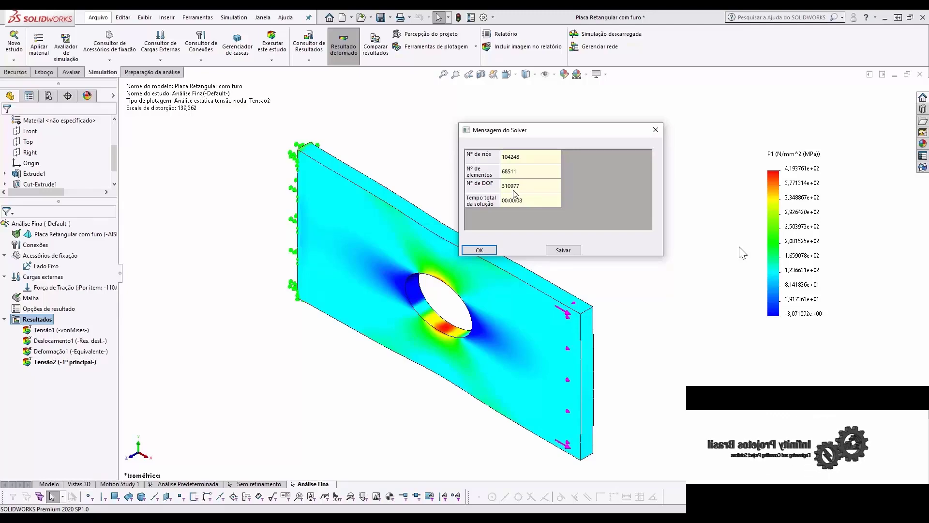
click(489, 250)
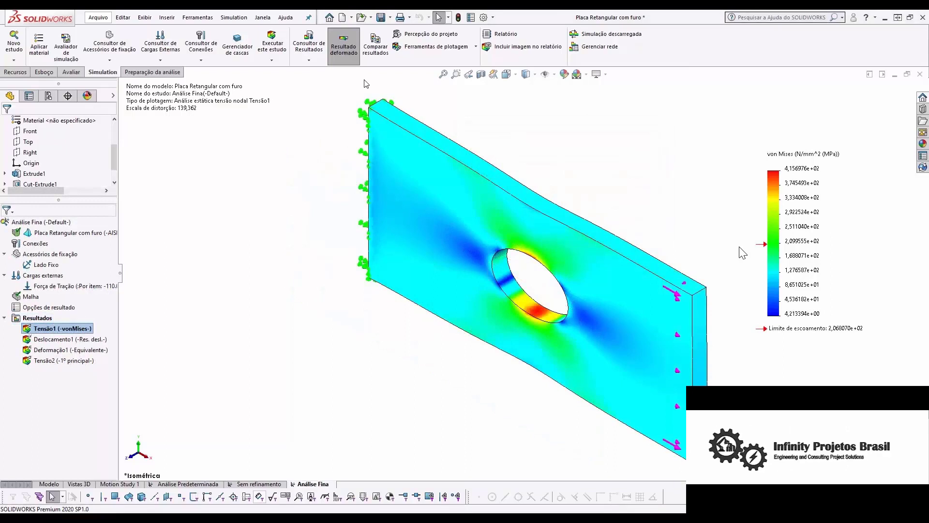
- Set Comparar resultados to compare Tensão1 von Mises across all three studies, excluding Tensão2
click(386, 55)
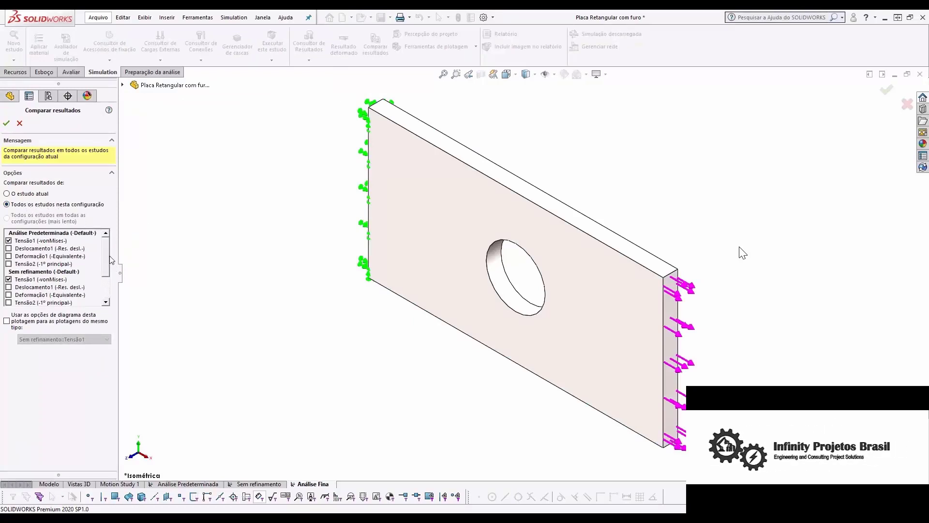
scroll(108, 258, down, 2)
click(9, 294)
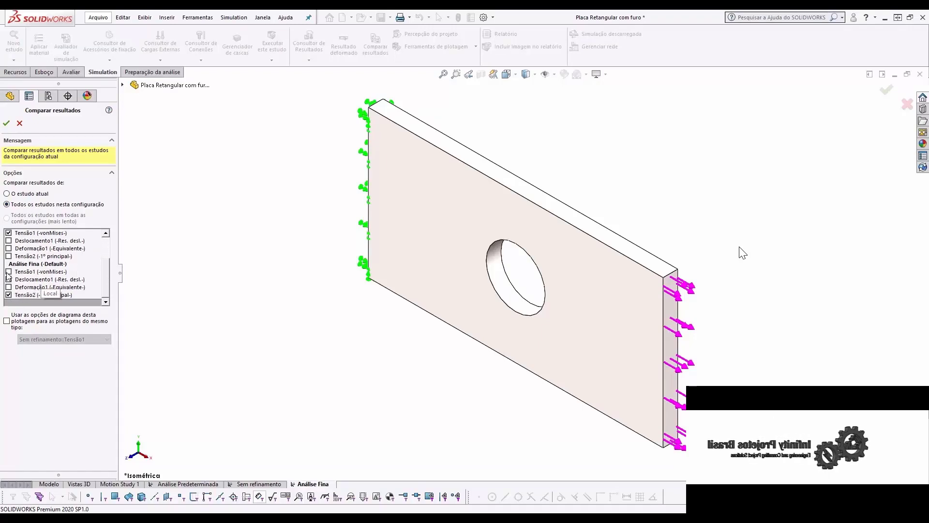
click(9, 271)
click(9, 295)
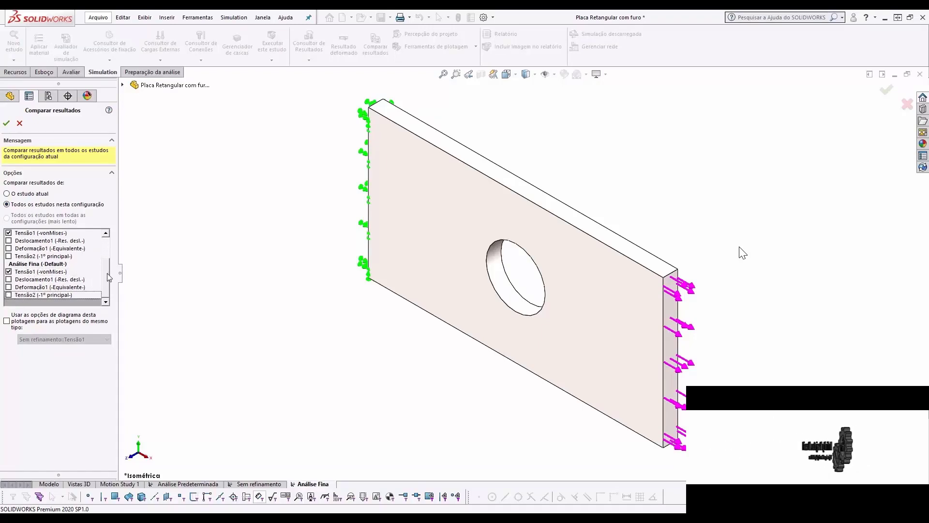
scroll(97, 274, up, 2)
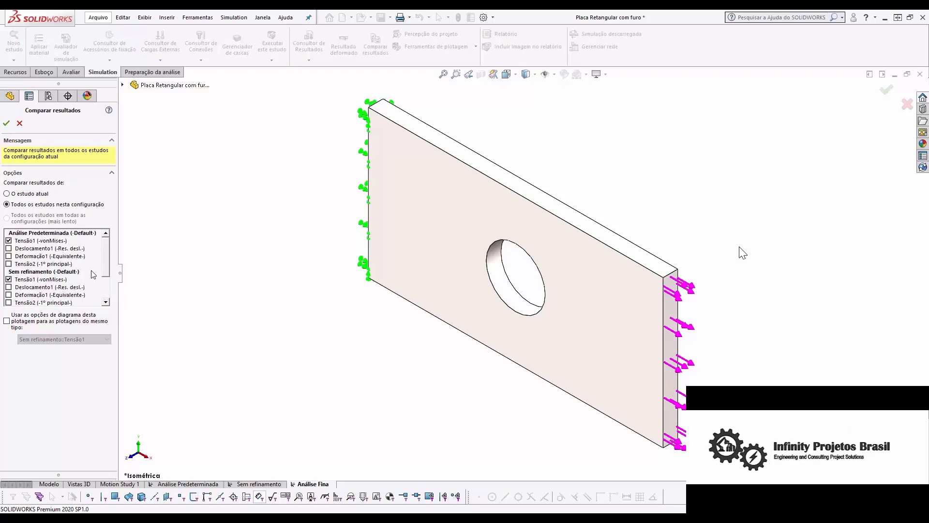
scroll(82, 283, down, 2)
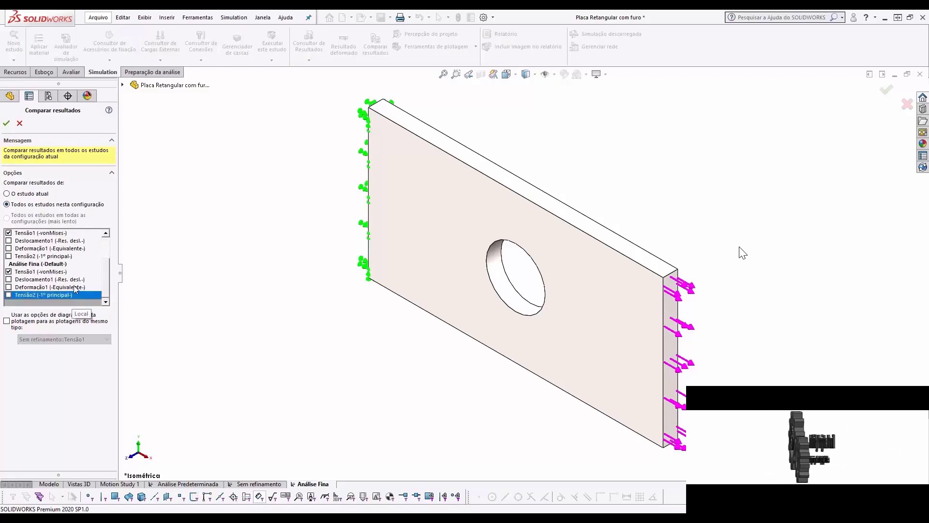
scroll(75, 289, up, 1)
scroll(75, 289, up, 1)
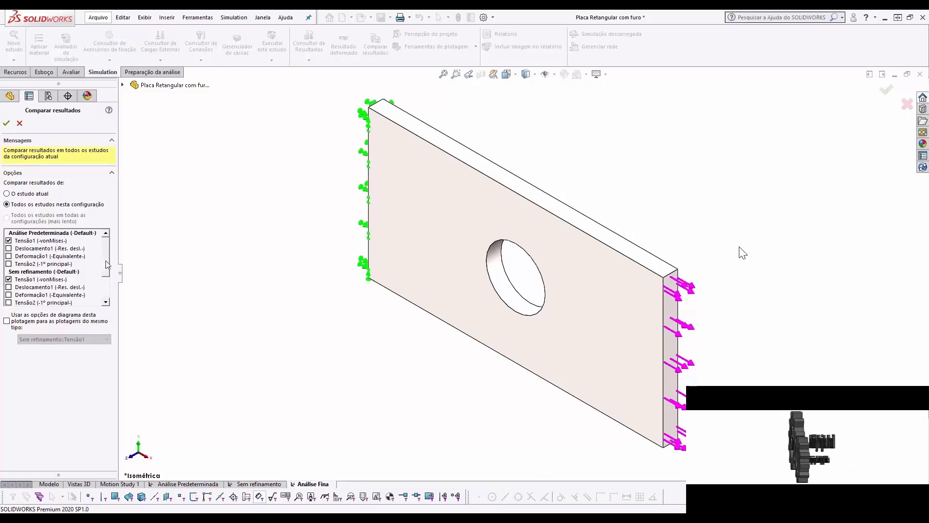
drag(106, 260, 112, 293)
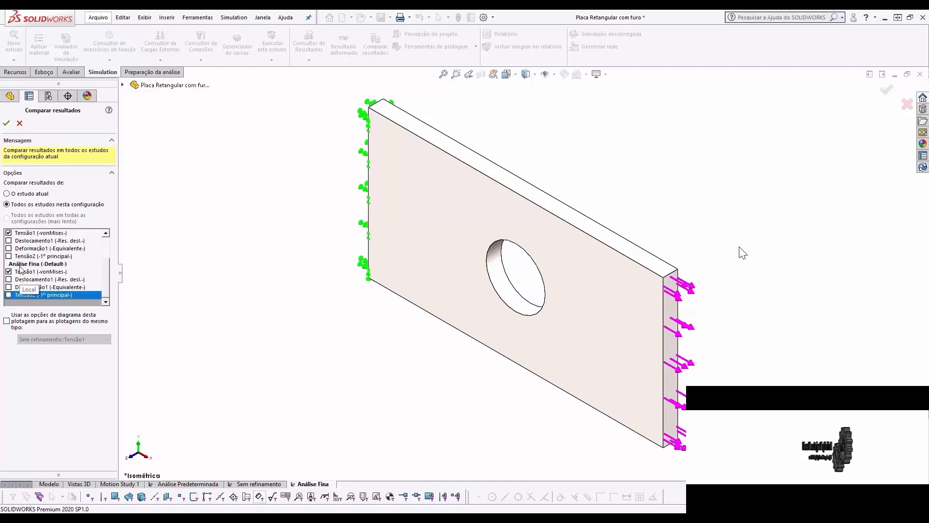
scroll(73, 276, up, 3)
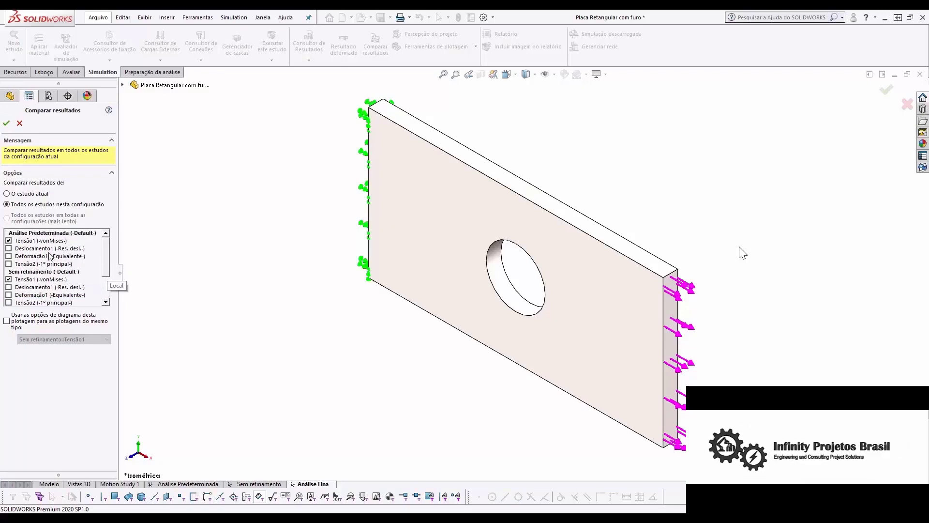
- Tile the three von Mises plots for review, then exit to Análise Predeterminada's Tensão1 plot
click(7, 123)
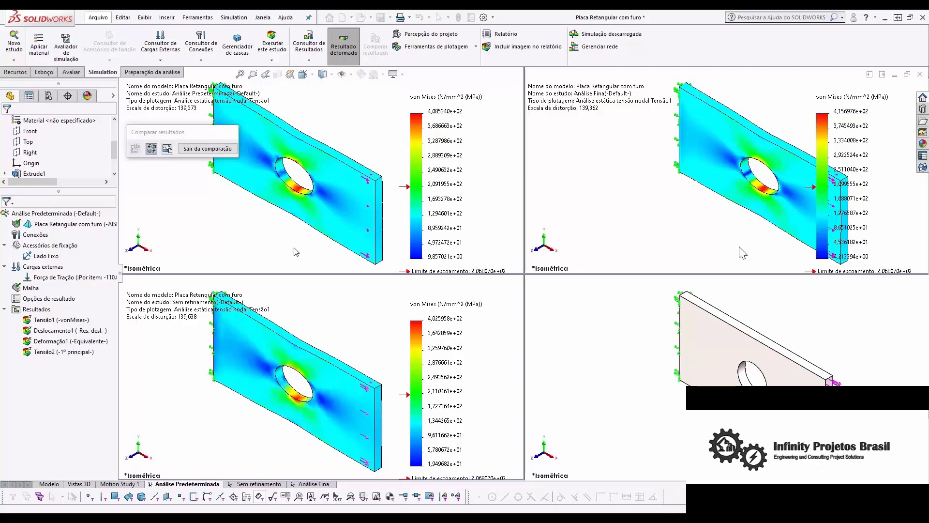
click(203, 148)
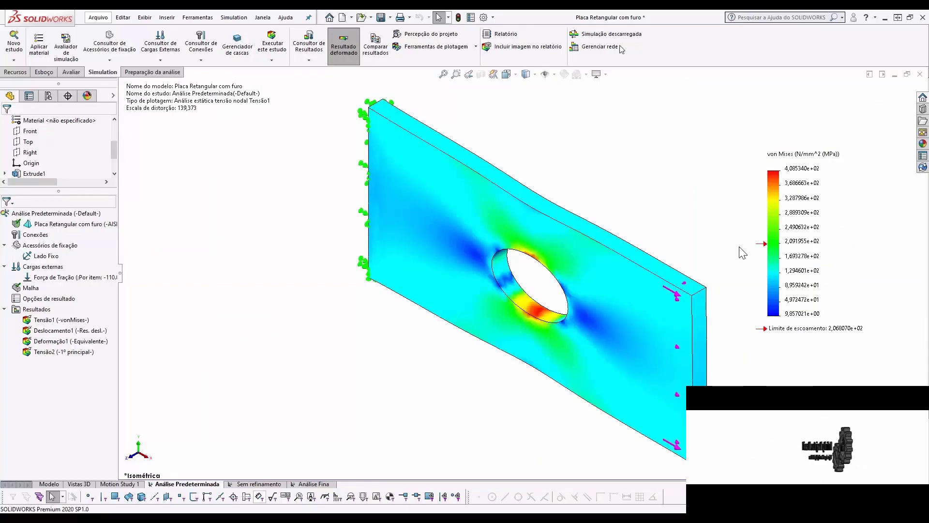
- Review the Descrição, Pressuposições and Informações do modelo report sections and apply the Word report settings
click(505, 34)
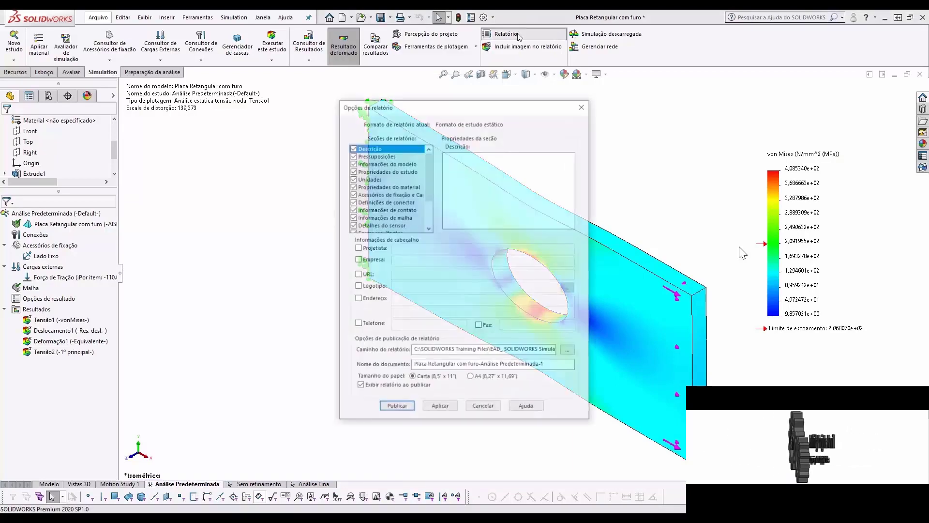
drag(466, 115, 461, 99)
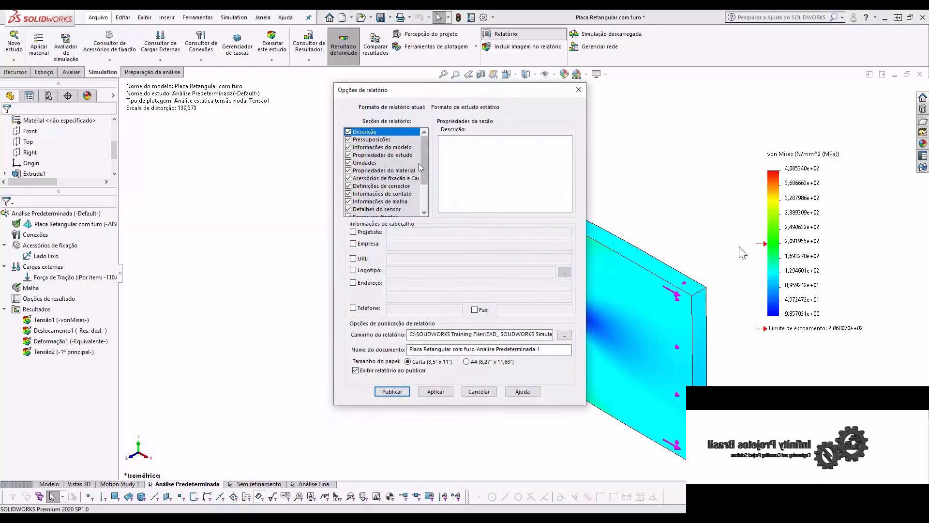
drag(423, 194, 398, 179)
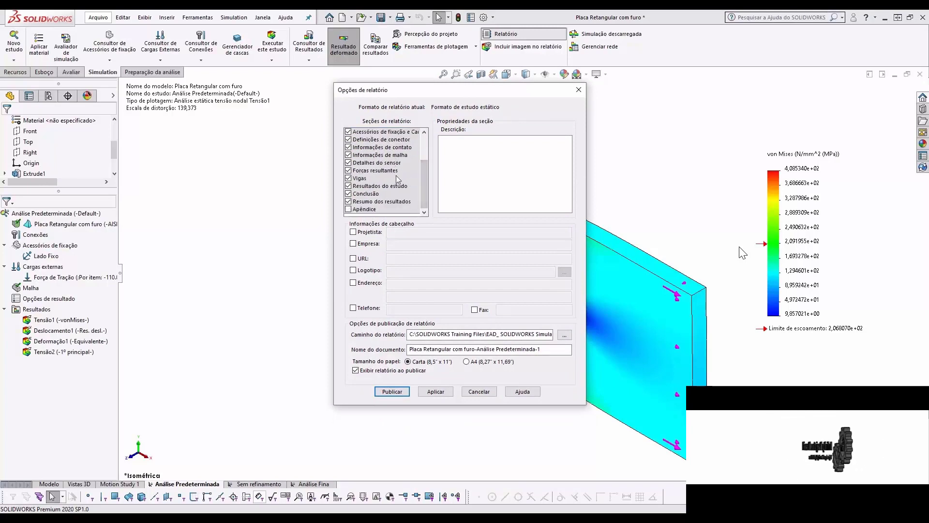
scroll(423, 181, up, 4)
click(373, 132)
click(478, 155)
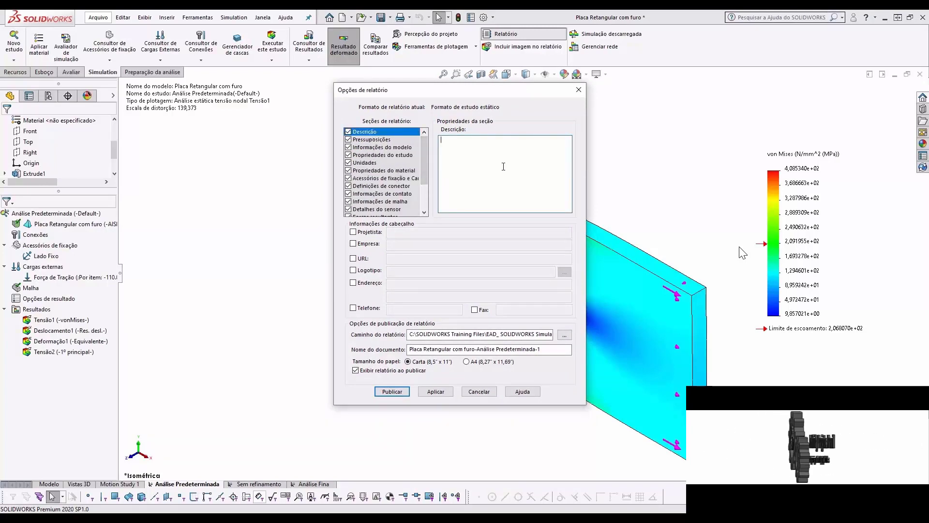
click(377, 141)
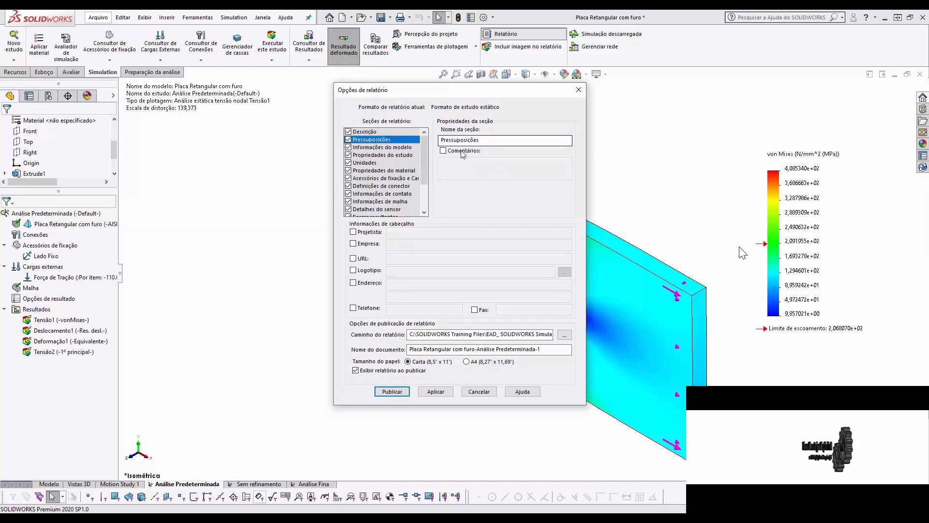
key(Down)
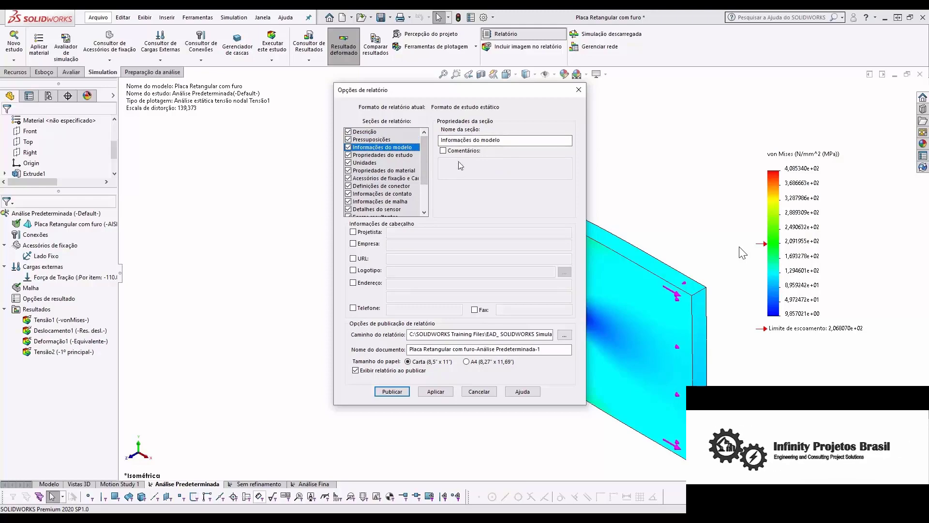
scroll(409, 213, down, 3)
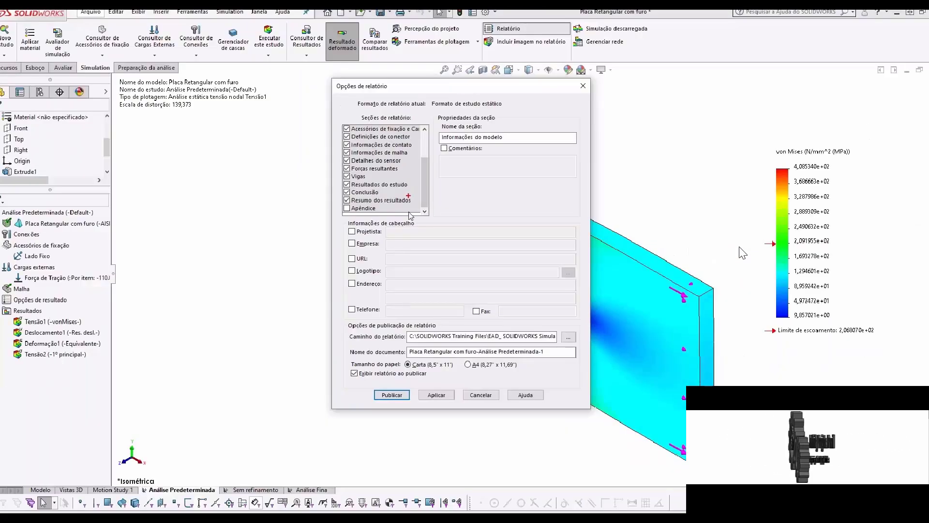
click(444, 395)
click(394, 393)
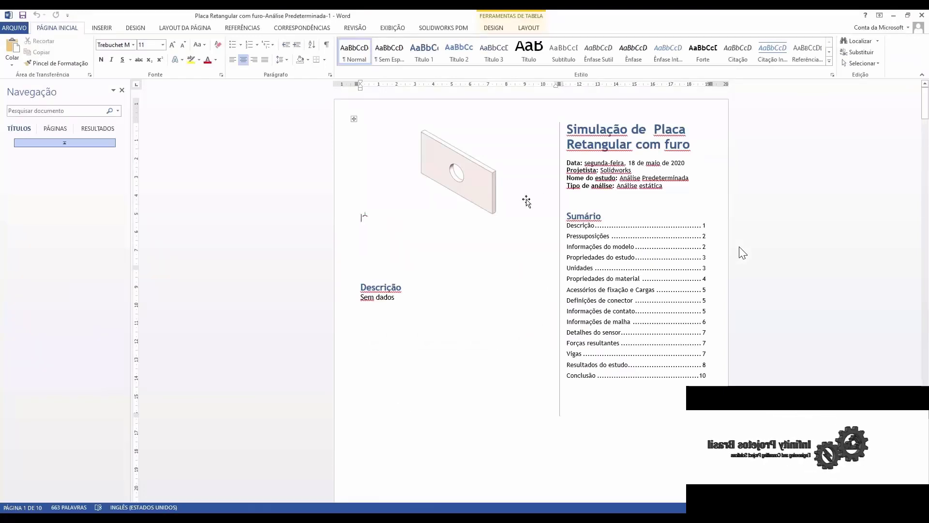
scroll(478, 316, down, 2)
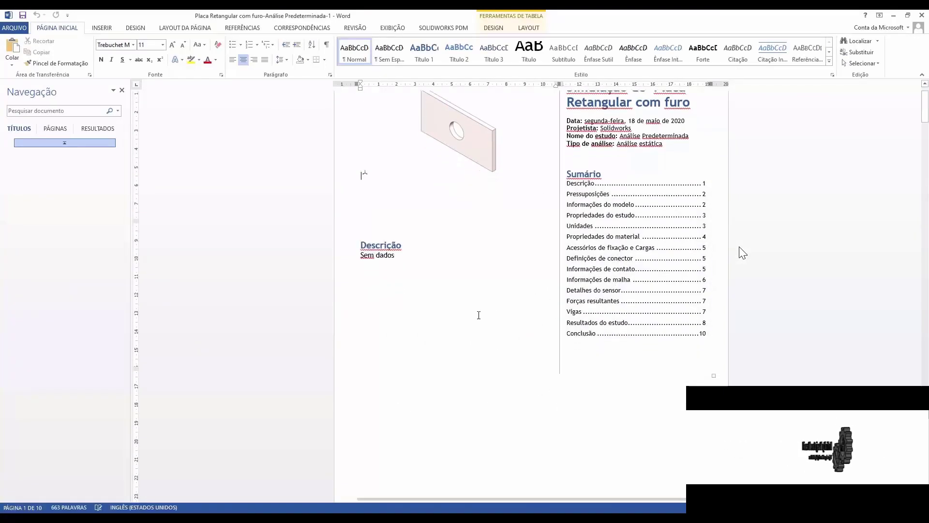
scroll(478, 317, down, 3)
scroll(538, 271, up, 2)
scroll(537, 272, up, 2)
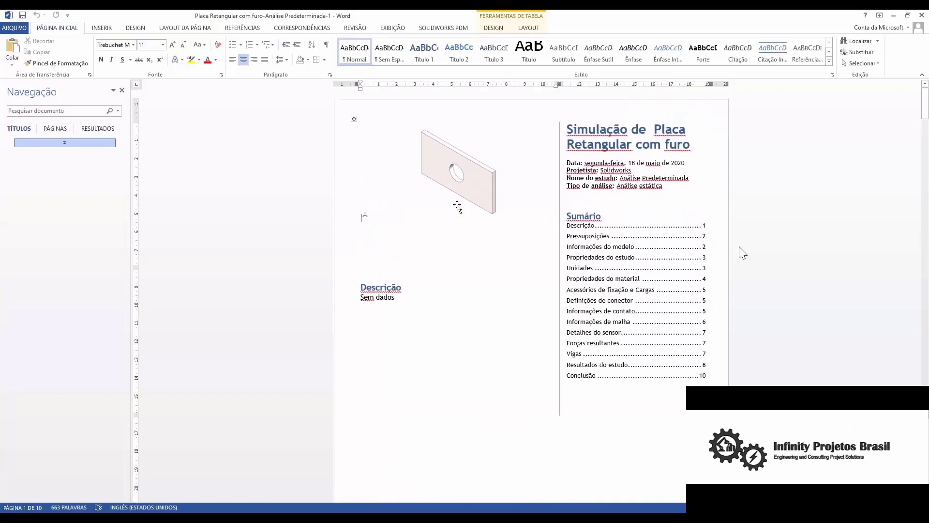
scroll(476, 259, down, 4)
scroll(483, 270, down, 6)
scroll(483, 273, down, 3)
scroll(537, 329, down, 1)
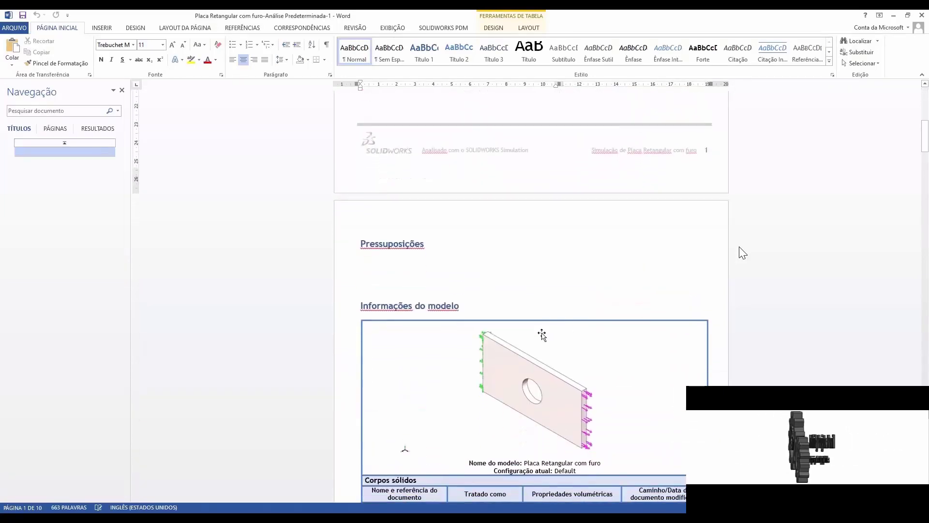
scroll(499, 282, down, 3)
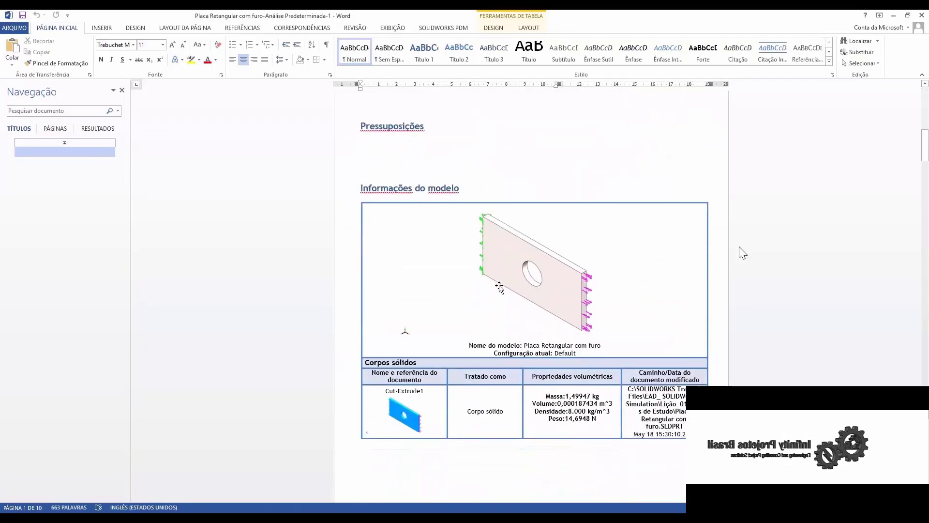
scroll(504, 288, down, 3)
scroll(478, 230, up, 2)
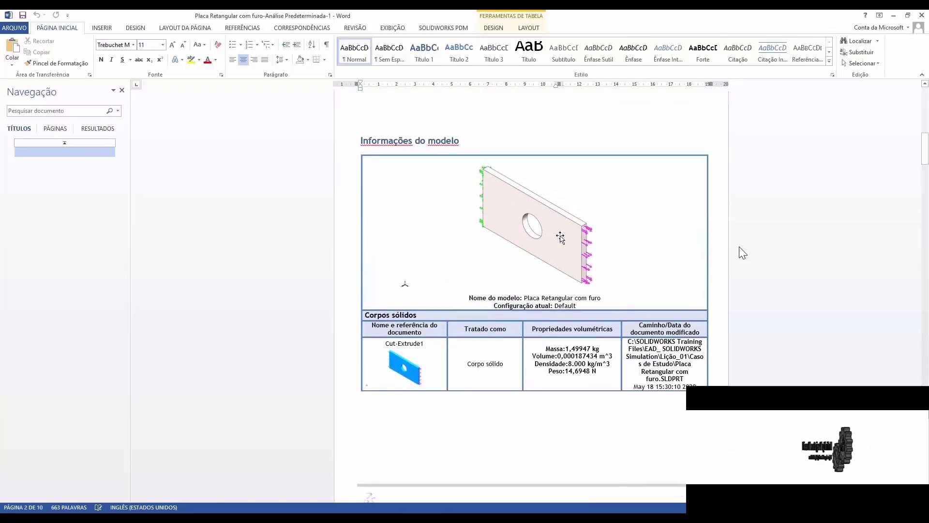
scroll(483, 280, down, 2)
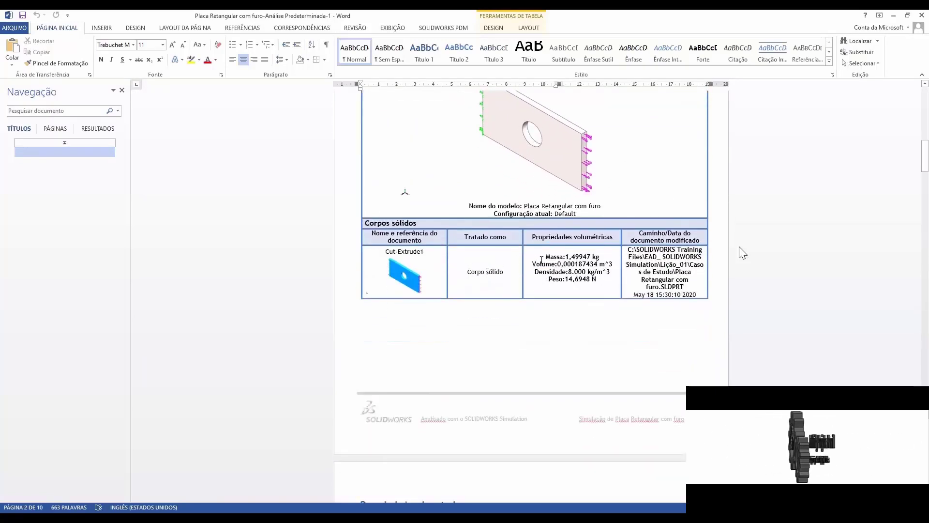
triple_click(505, 275)
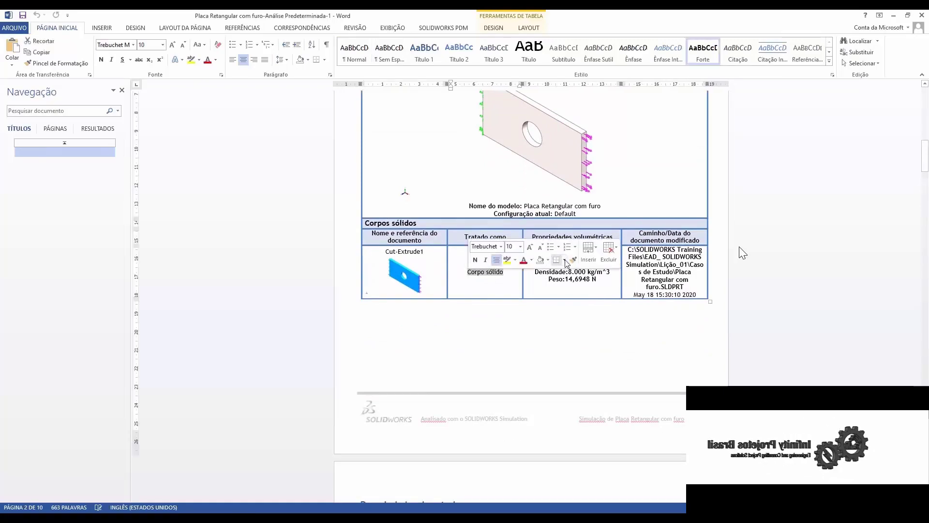
click(552, 321)
scroll(667, 276, down, 2)
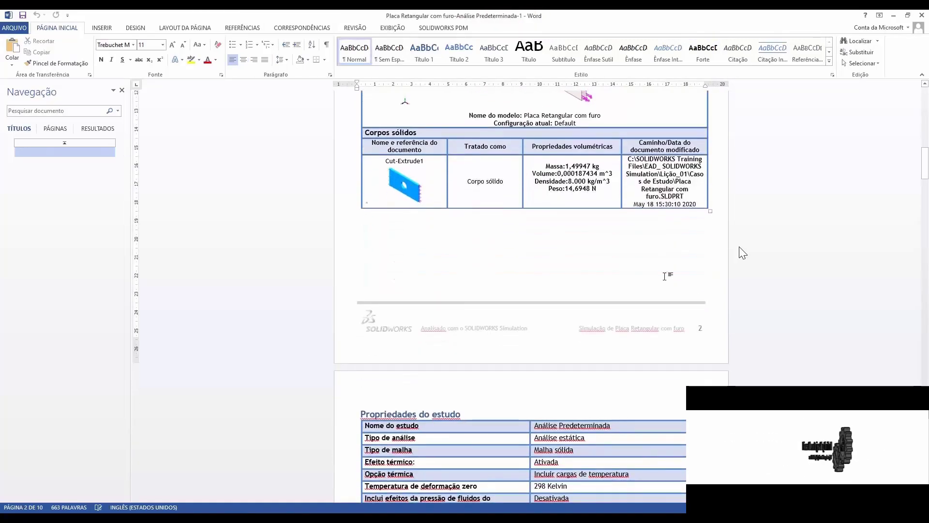
scroll(657, 276, down, 2)
scroll(629, 286, down, 2)
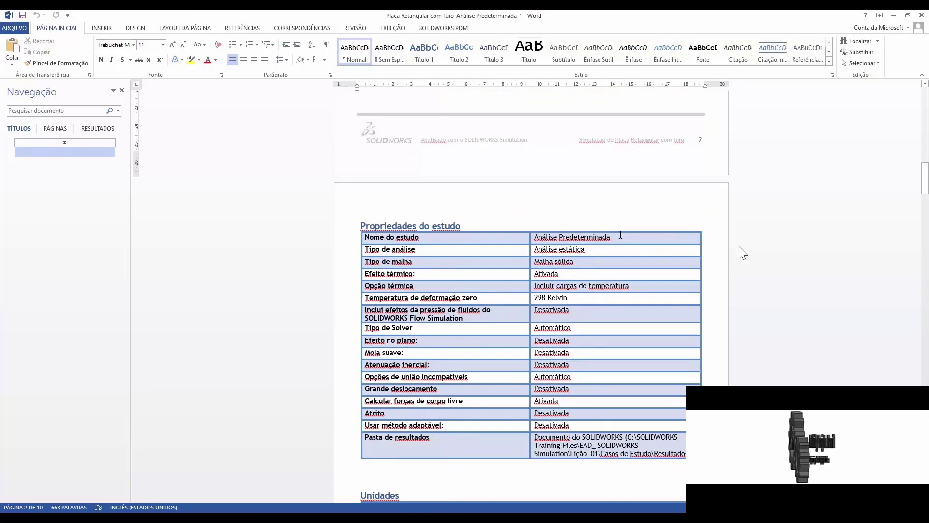
triple_click(600, 237)
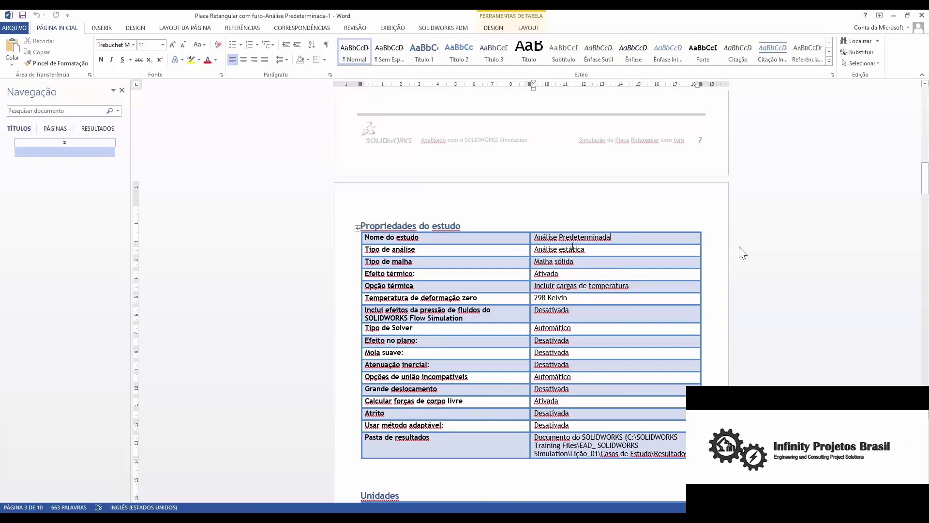
scroll(573, 246, down, 3)
scroll(573, 247, down, 5)
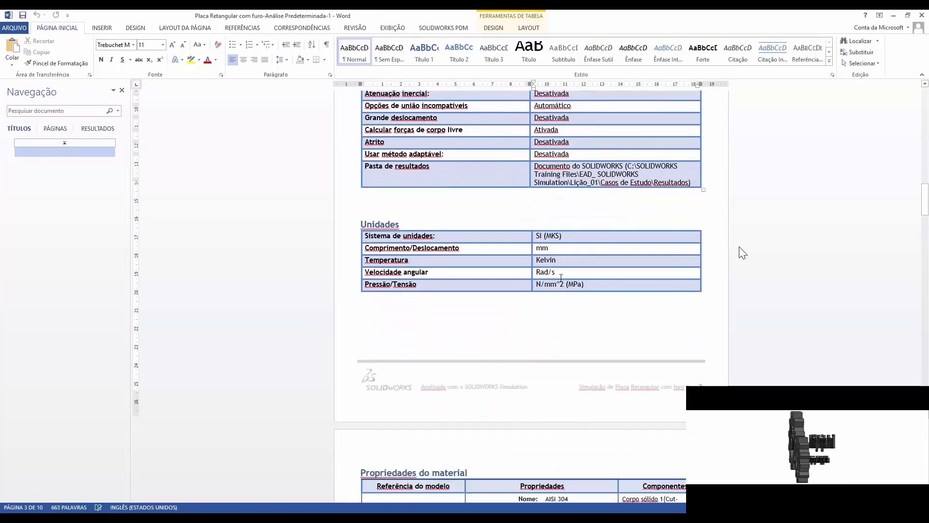
scroll(549, 263, down, 2)
scroll(549, 264, down, 1)
scroll(550, 262, down, 3)
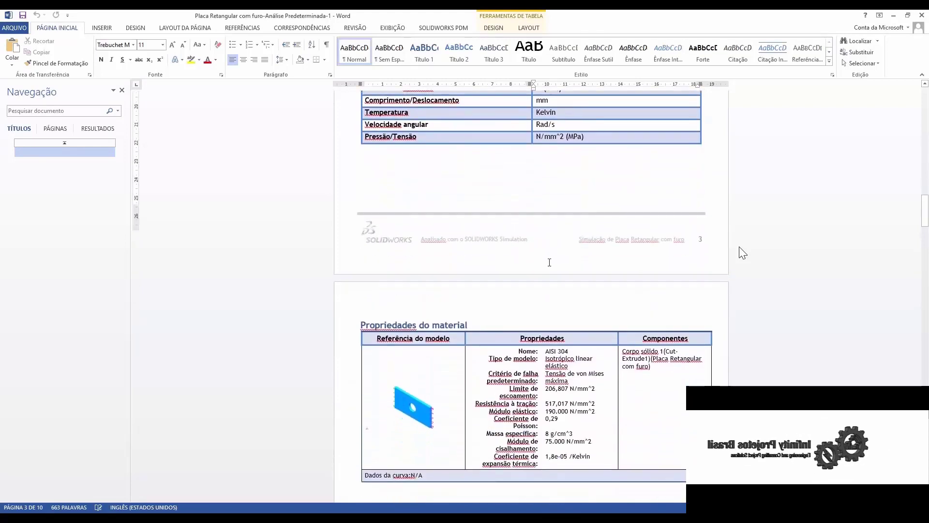
scroll(533, 262, down, 2)
scroll(486, 263, down, 1)
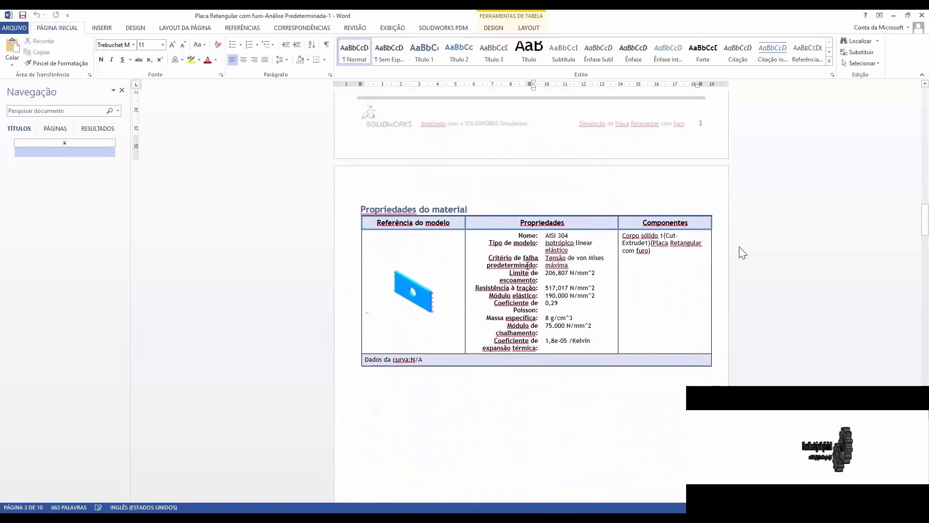
drag(566, 241, 591, 343)
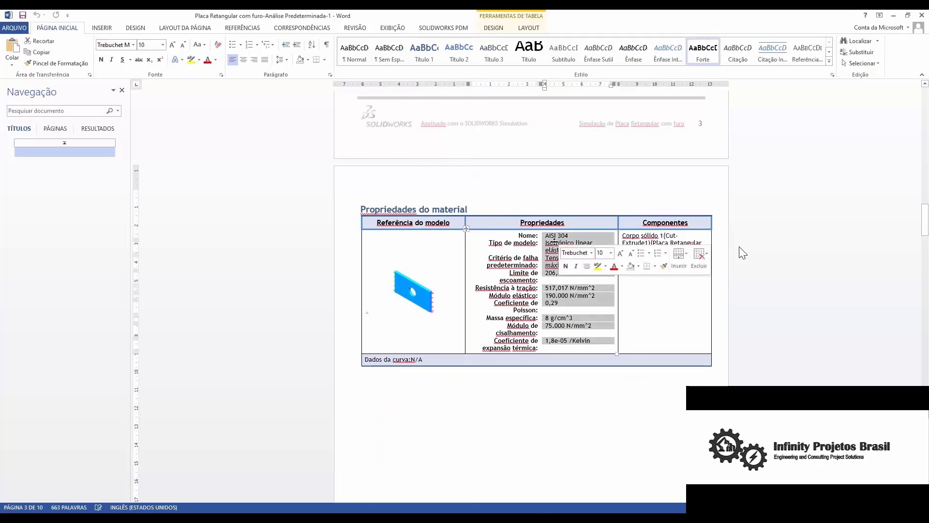
click(562, 392)
scroll(567, 338, down, 2)
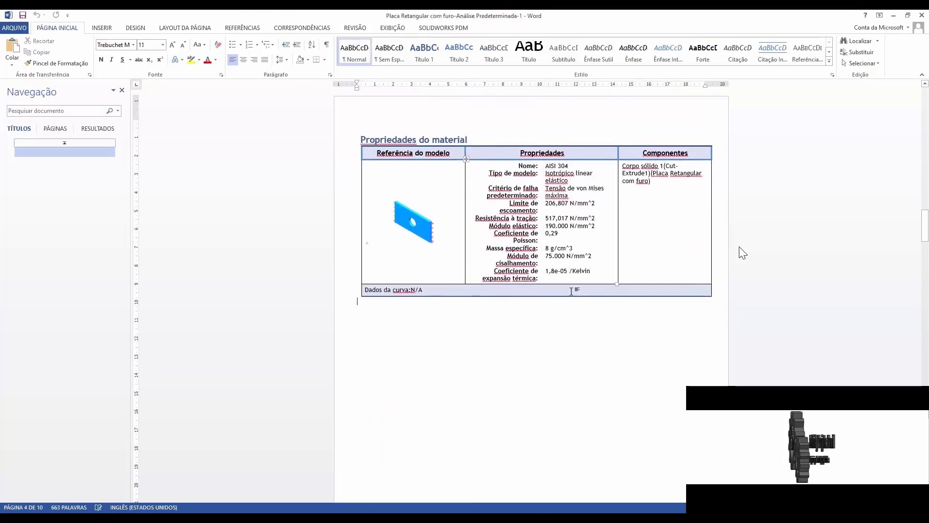
scroll(572, 296, down, 9)
scroll(572, 291, down, 5)
scroll(572, 291, down, 1)
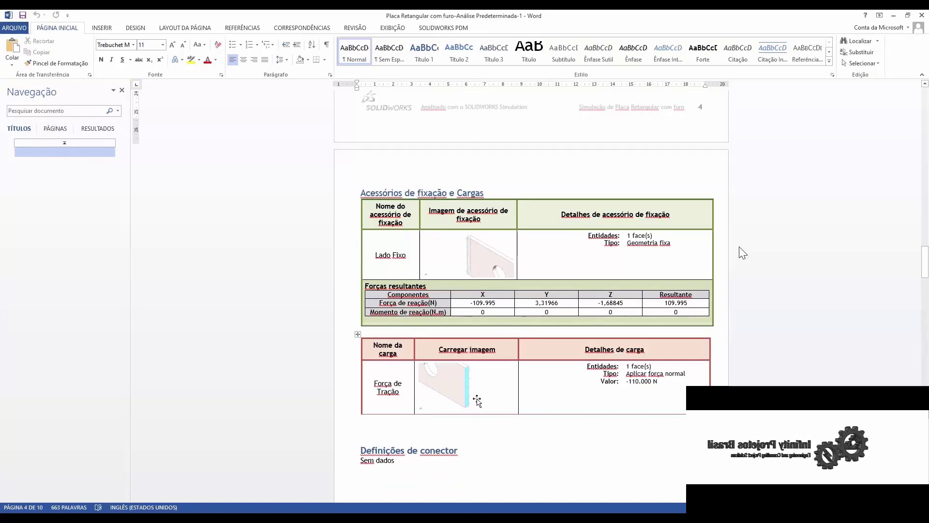
scroll(477, 400, down, 2)
scroll(479, 398, down, 4)
scroll(488, 397, down, 3)
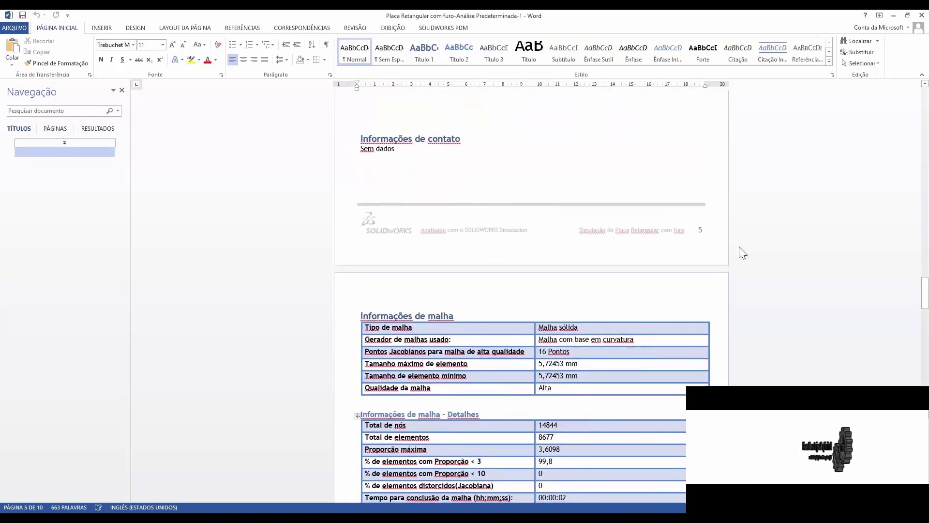
scroll(482, 161, up, 3)
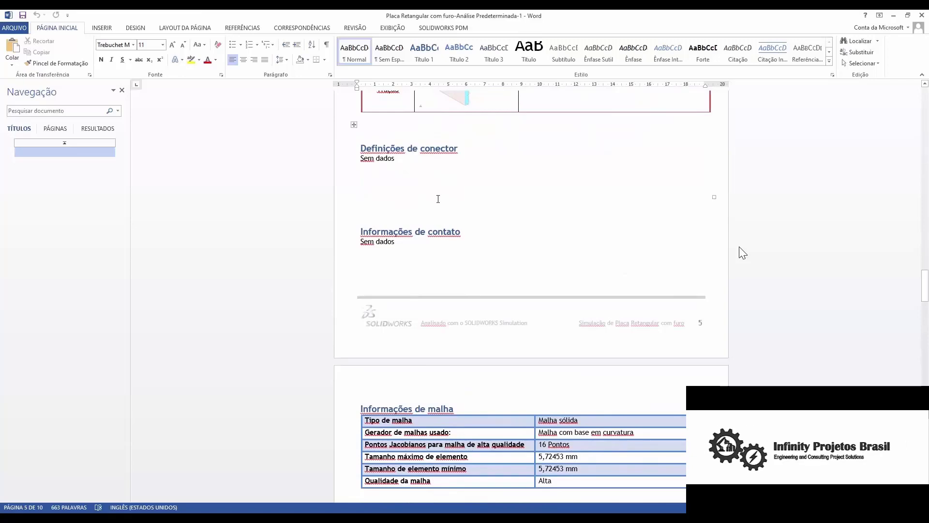
scroll(438, 198, down, 4)
scroll(465, 212, down, 2)
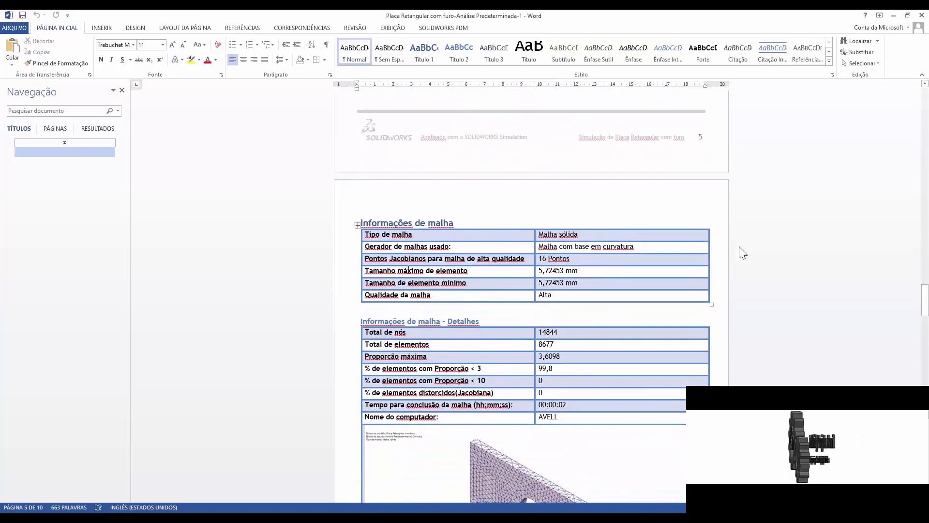
scroll(569, 264, down, 2)
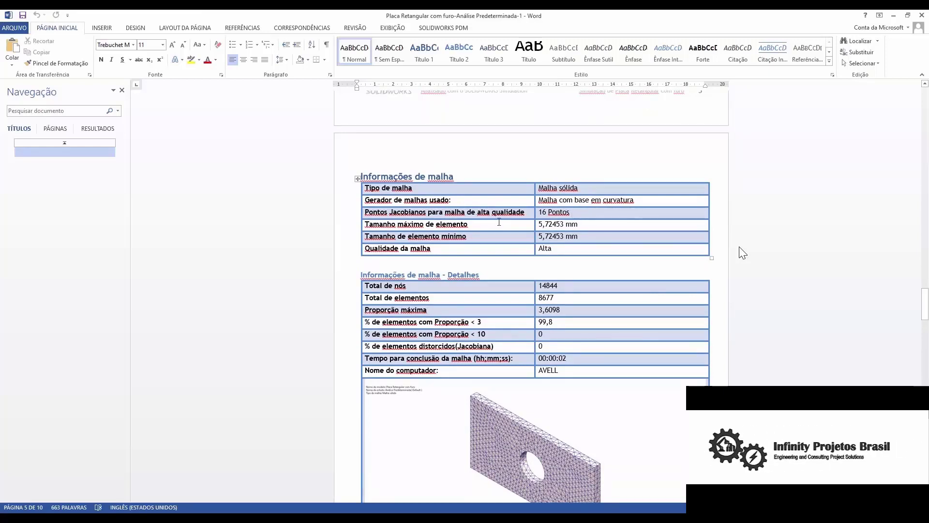
scroll(553, 240, down, 2)
scroll(553, 240, down, 2)
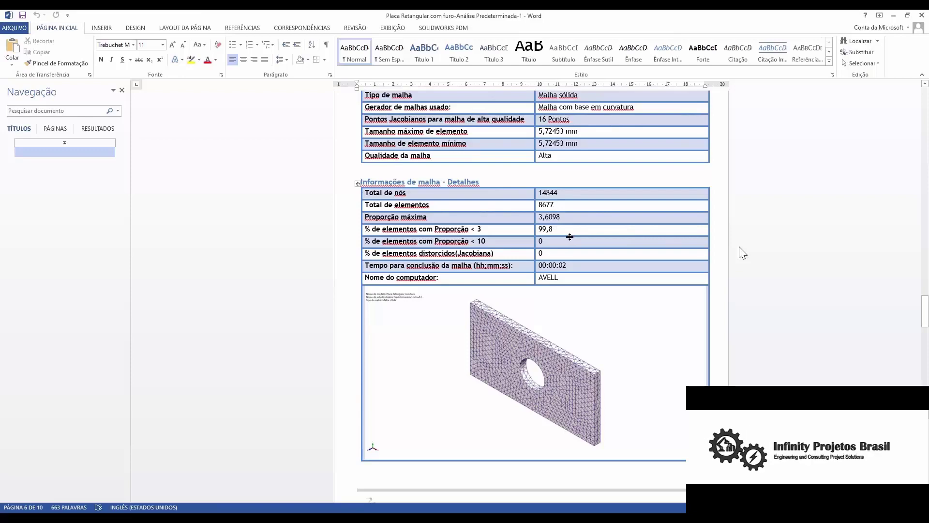
scroll(551, 201, down, 3)
scroll(571, 239, down, 2)
scroll(570, 237, down, 6)
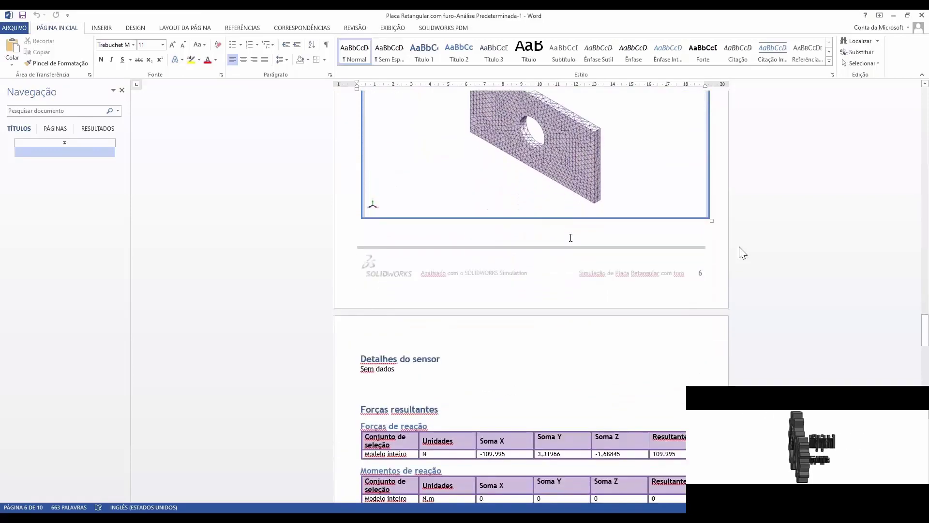
scroll(564, 213, down, 12)
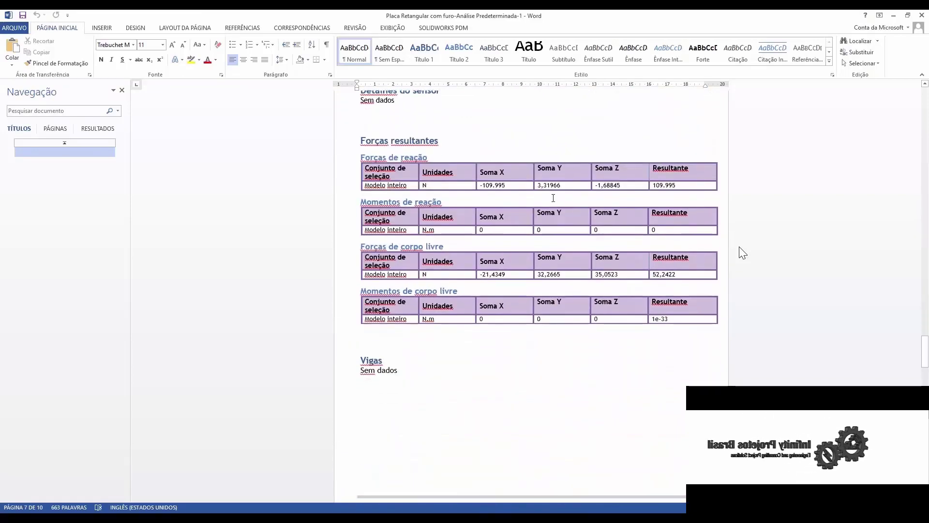
scroll(562, 202, down, 7)
scroll(552, 208, down, 8)
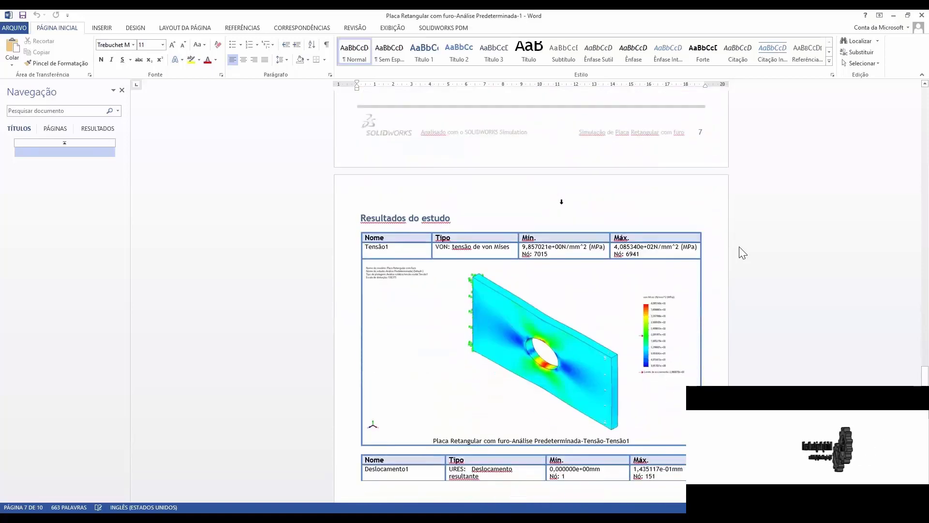
scroll(542, 218, down, 6)
scroll(535, 237, down, 7)
scroll(545, 248, down, 8)
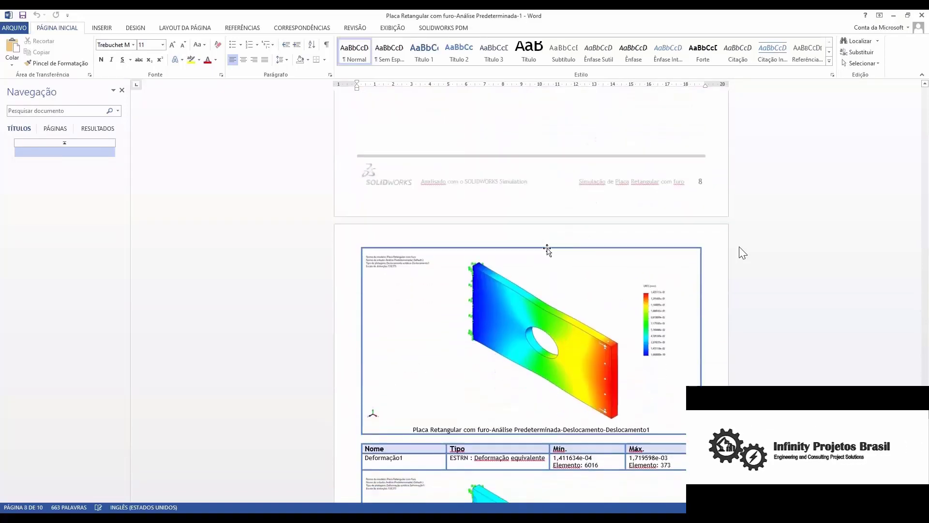
scroll(546, 249, down, 11)
scroll(548, 250, down, 8)
scroll(548, 252, down, 8)
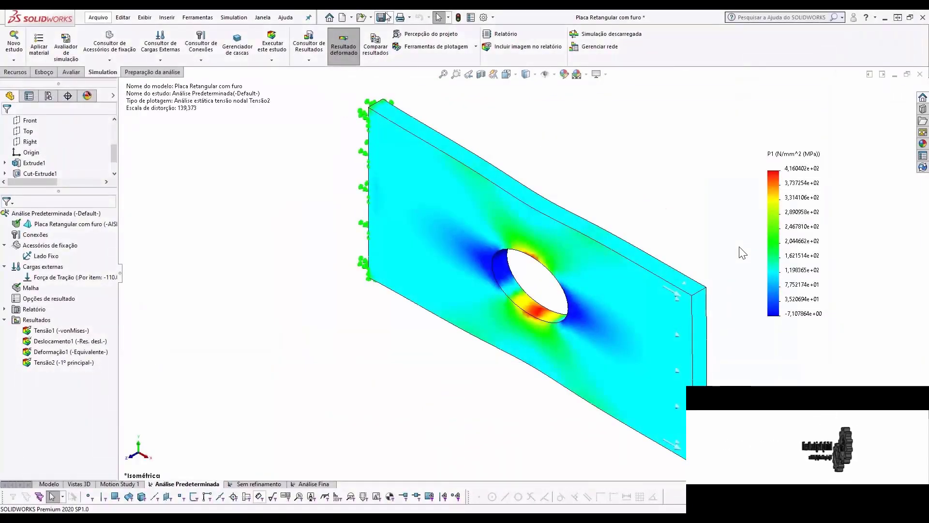
- Save the Placa Retangular com furo part and close its document window
click(382, 19)
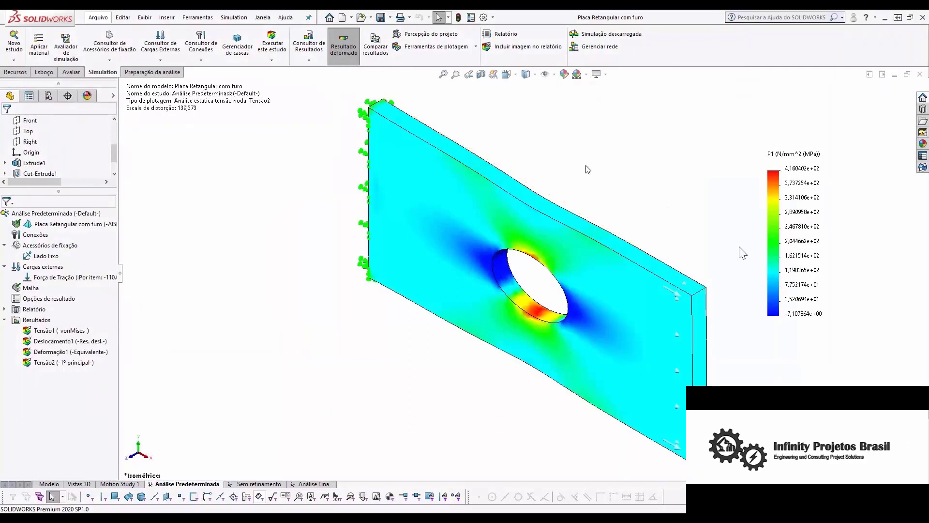
key(ctrl+w)
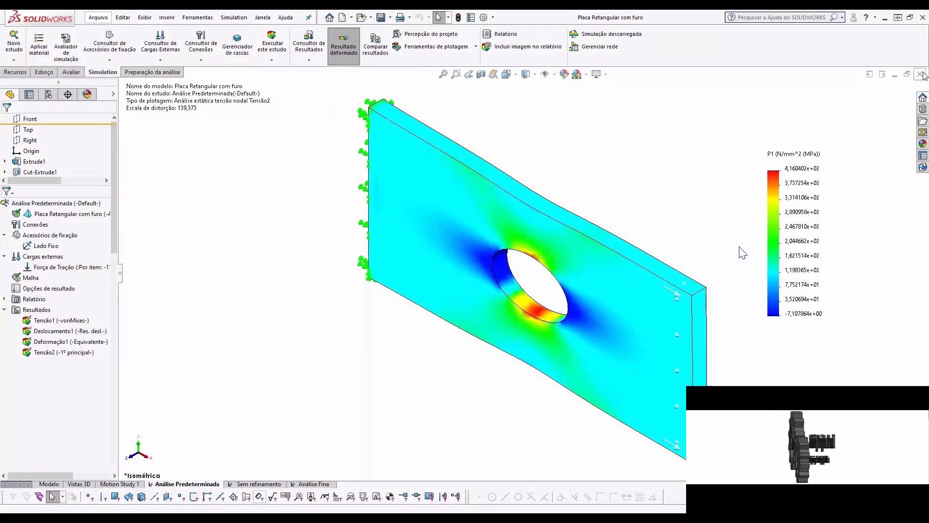